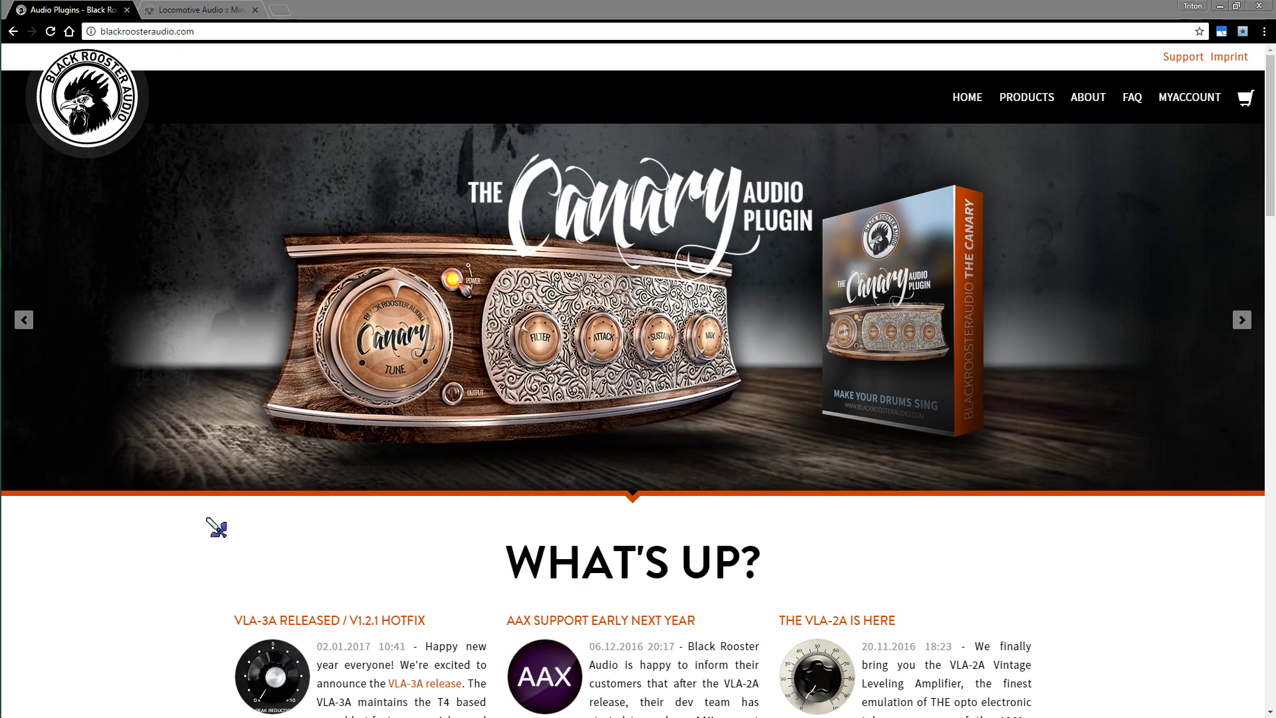
Look through the Black Rooster Audio home page and open its product overview.
scroll(169, 541, "down", 10)
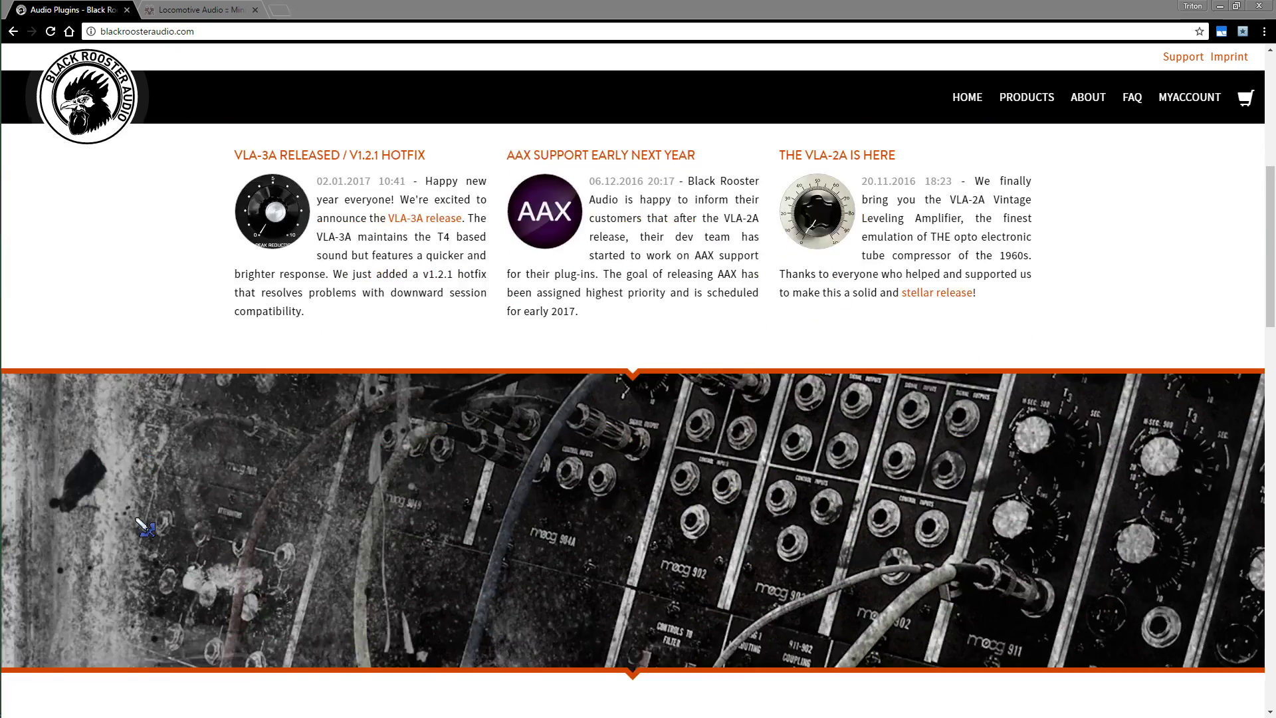
scroll(147, 529, "down", 4)
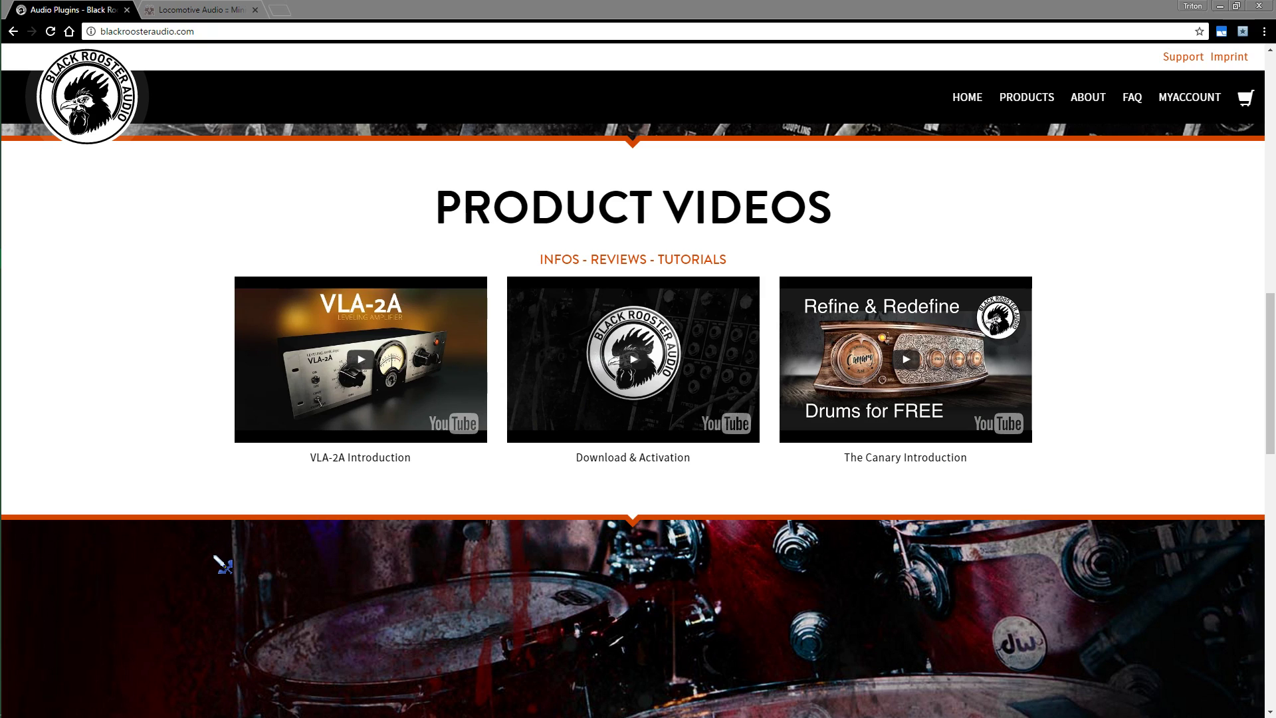
scroll(223, 565, "down", 7)
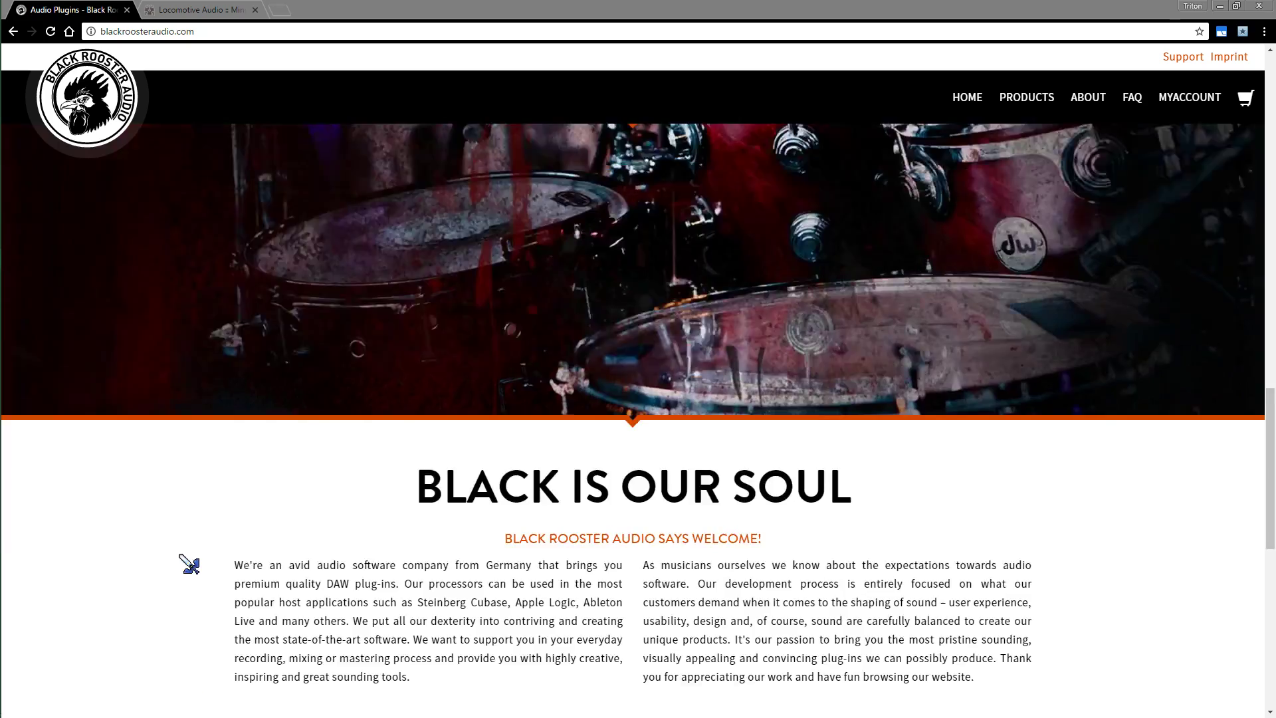
scroll(189, 564, "up", 20)
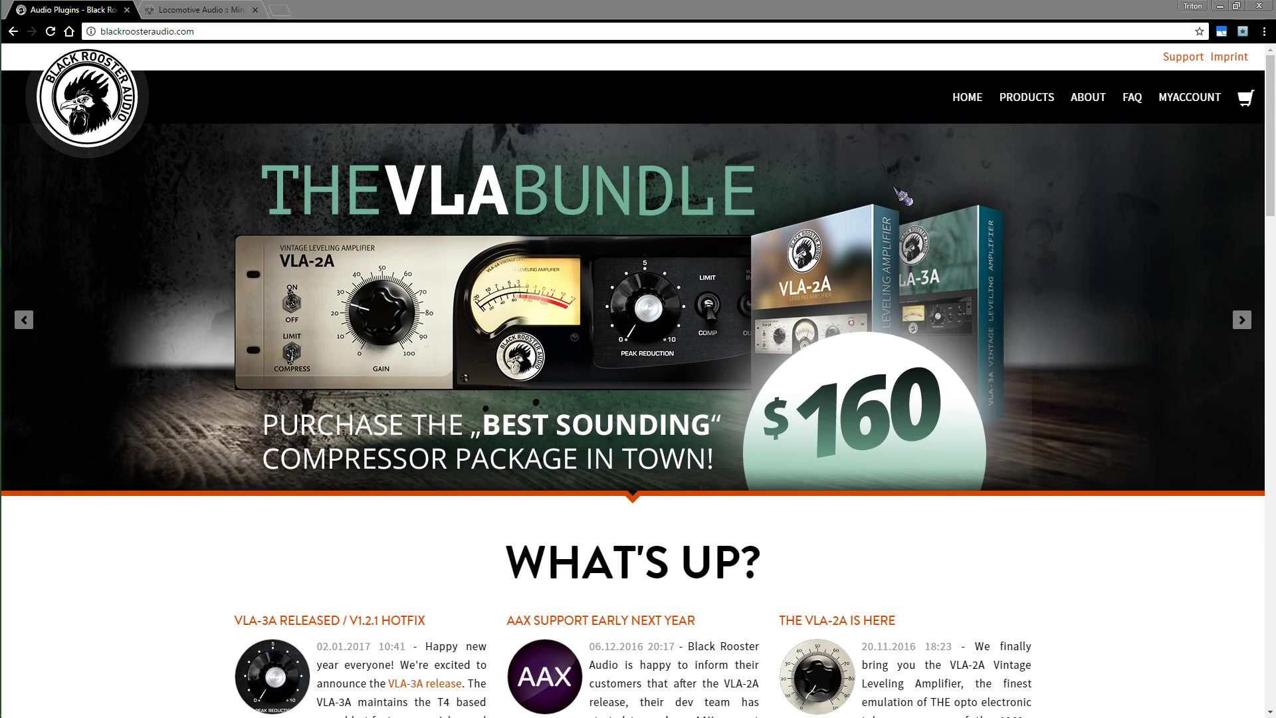
left_click(1026, 106)
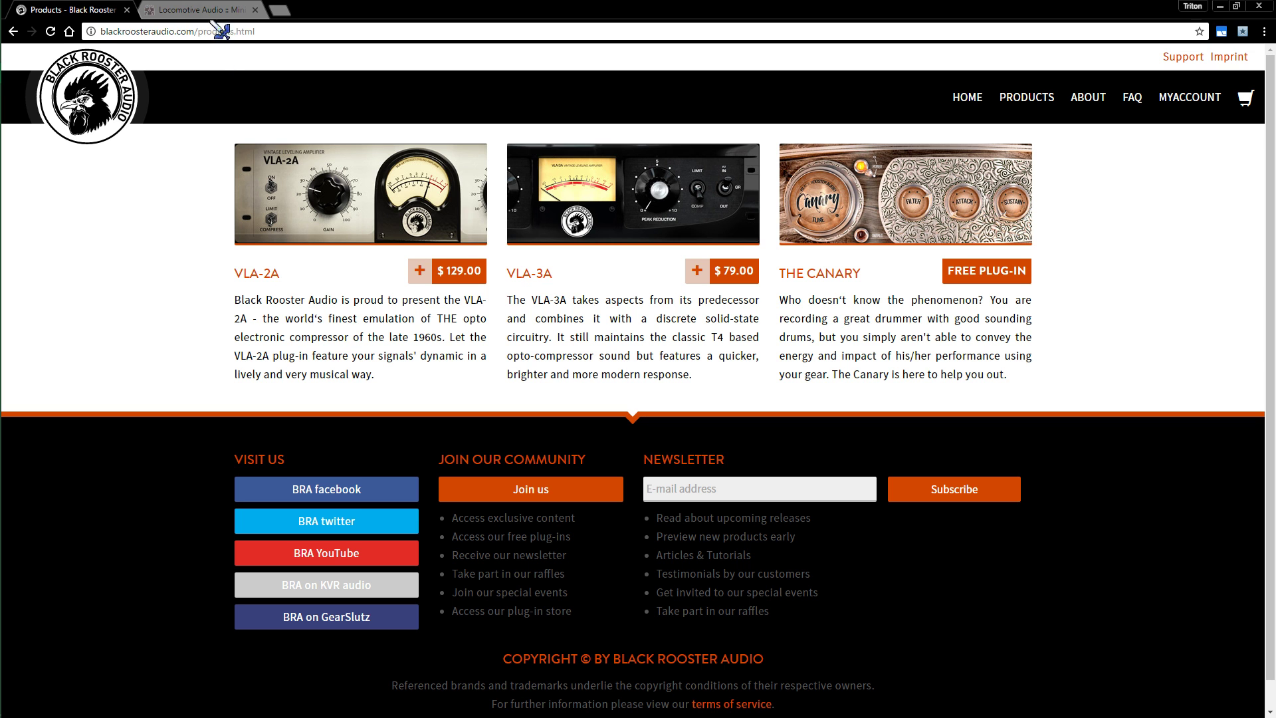
Review the Locomotive Mini Song Mixoff page with its contest details and mix lists, and return to the Black Rooster Audio products.
left_click(200, 10)
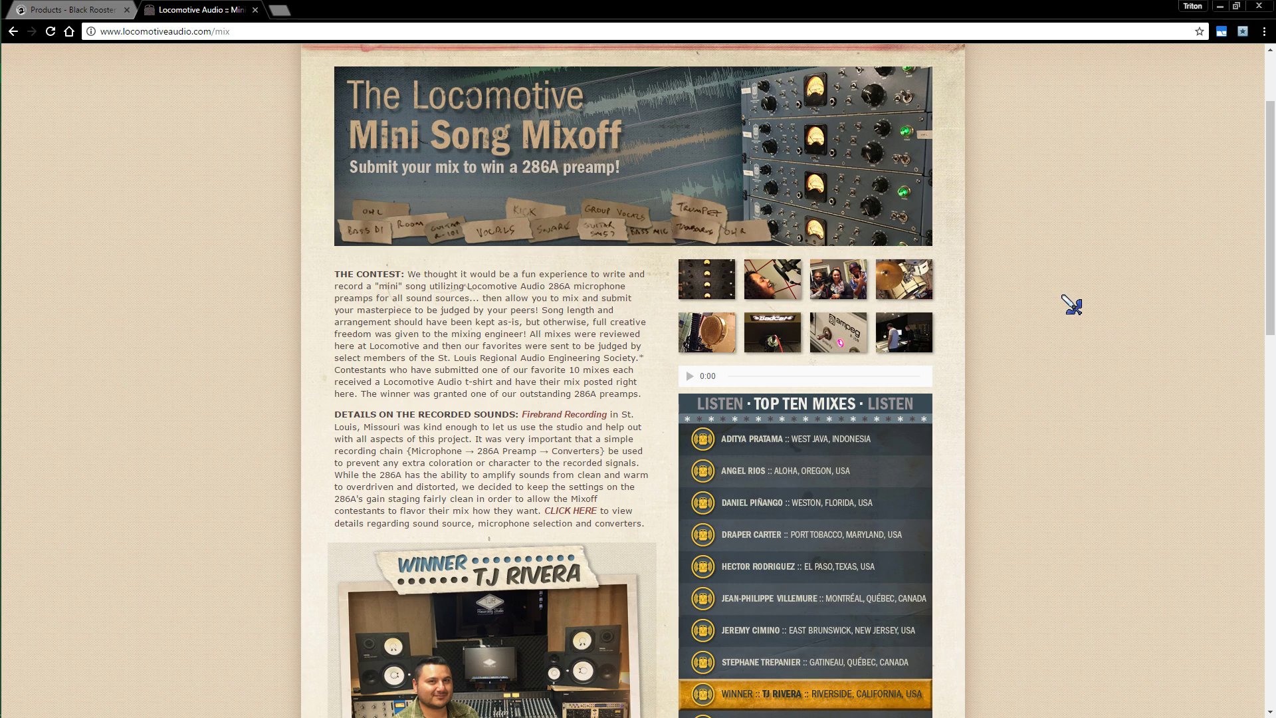
scroll(1071, 307, "down", 3)
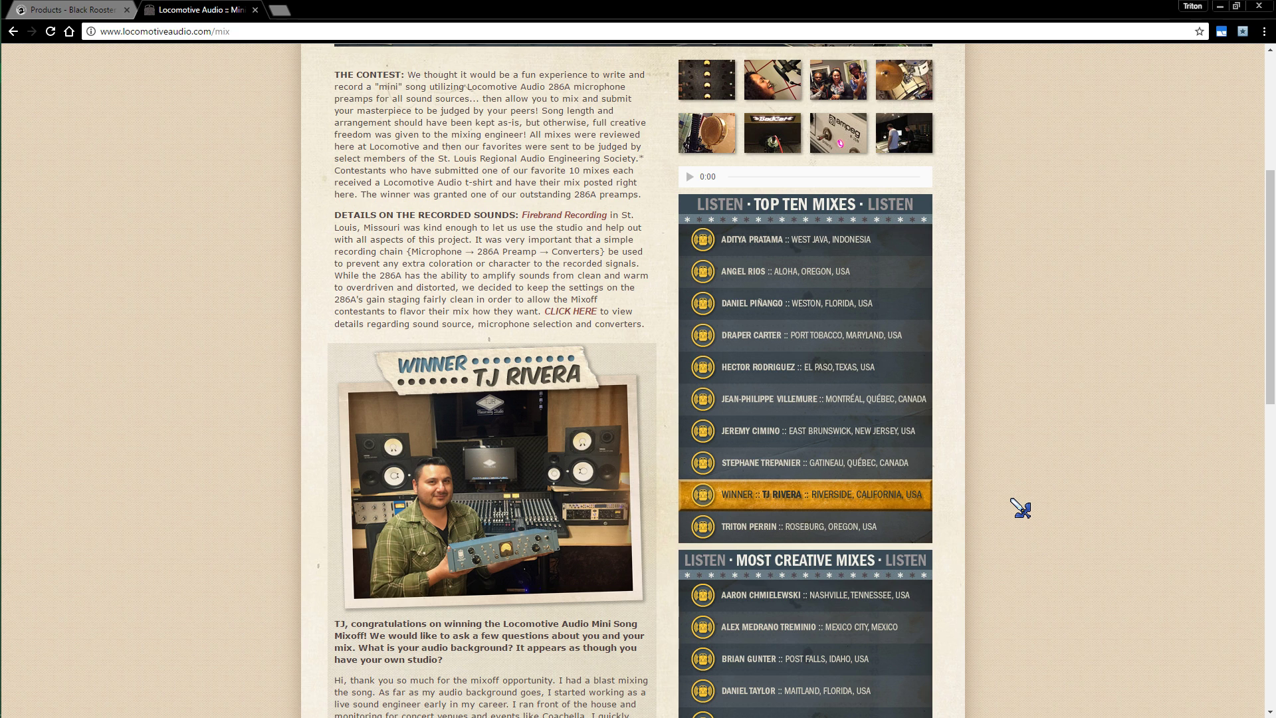
scroll(1020, 491, "up", 4)
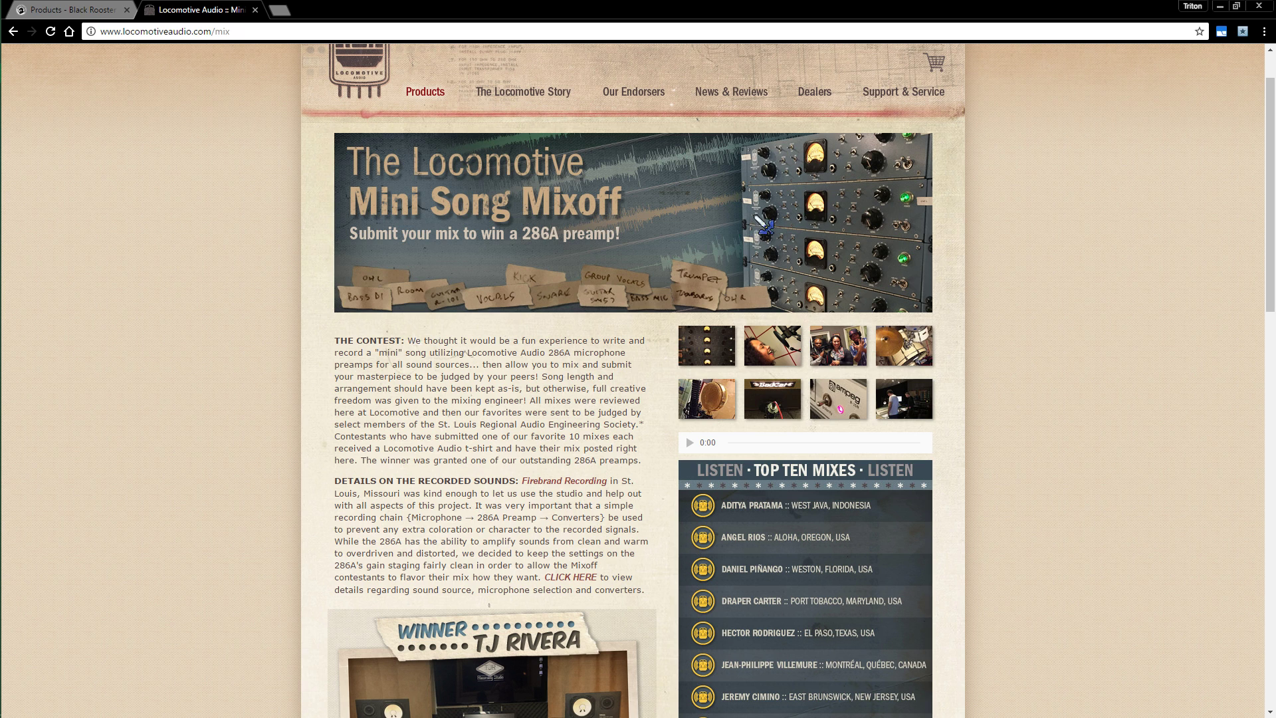
left_click(86, 11)
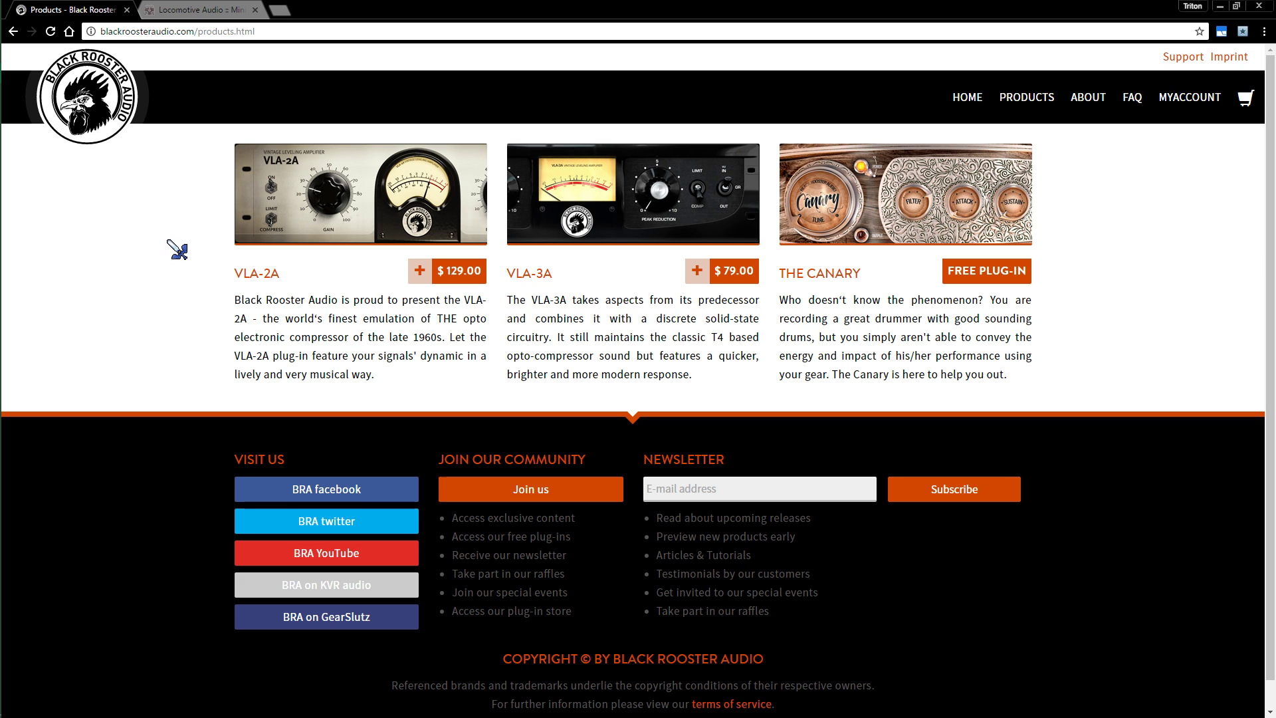
Switch to the Locomotive project in REAPER, hide the mixer and look over the arrangement down to the vocal tracks.
key("alt+Tab")
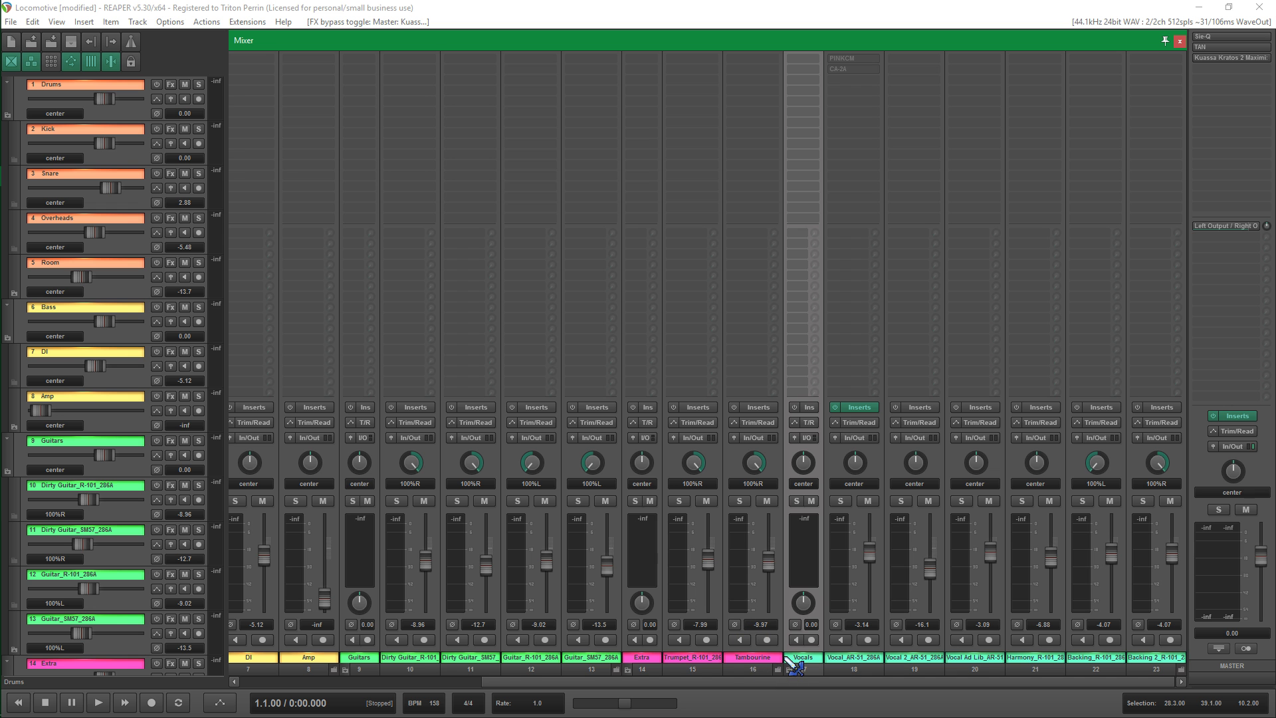
left_click(1182, 41)
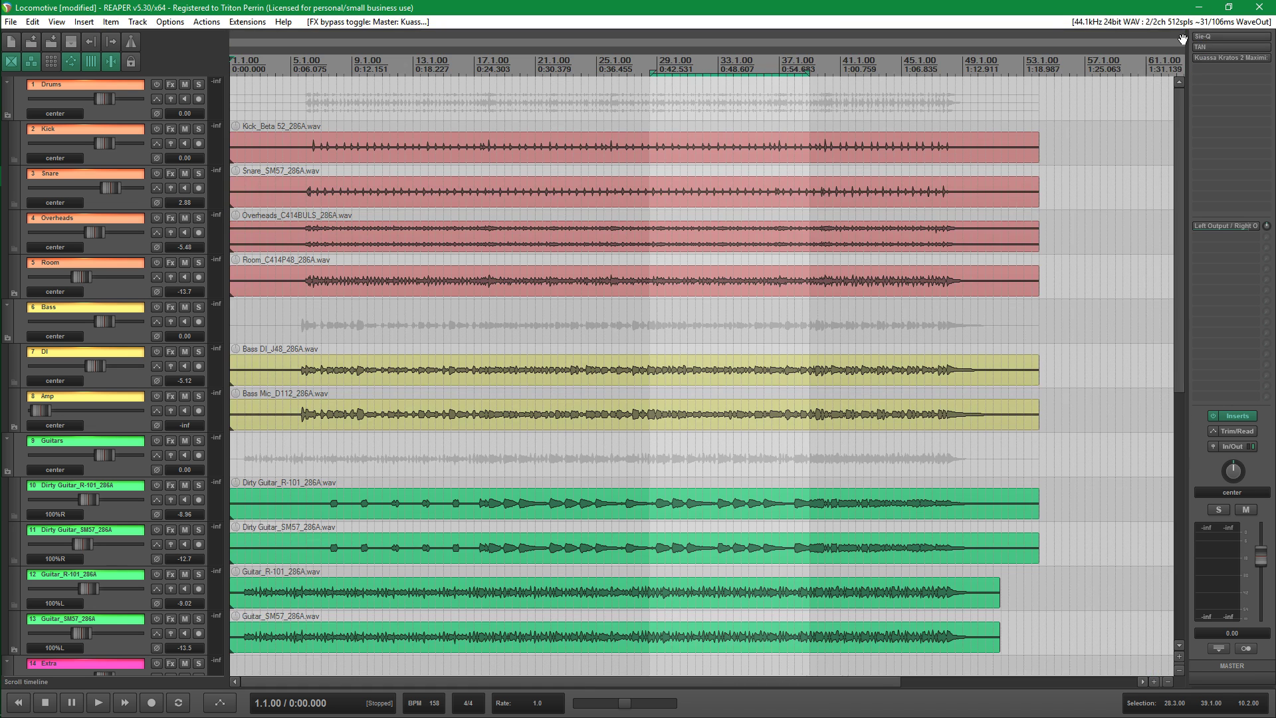
left_click_drag(1186, 319, 1177, 225)
left_click_drag(1186, 266, 1183, 552)
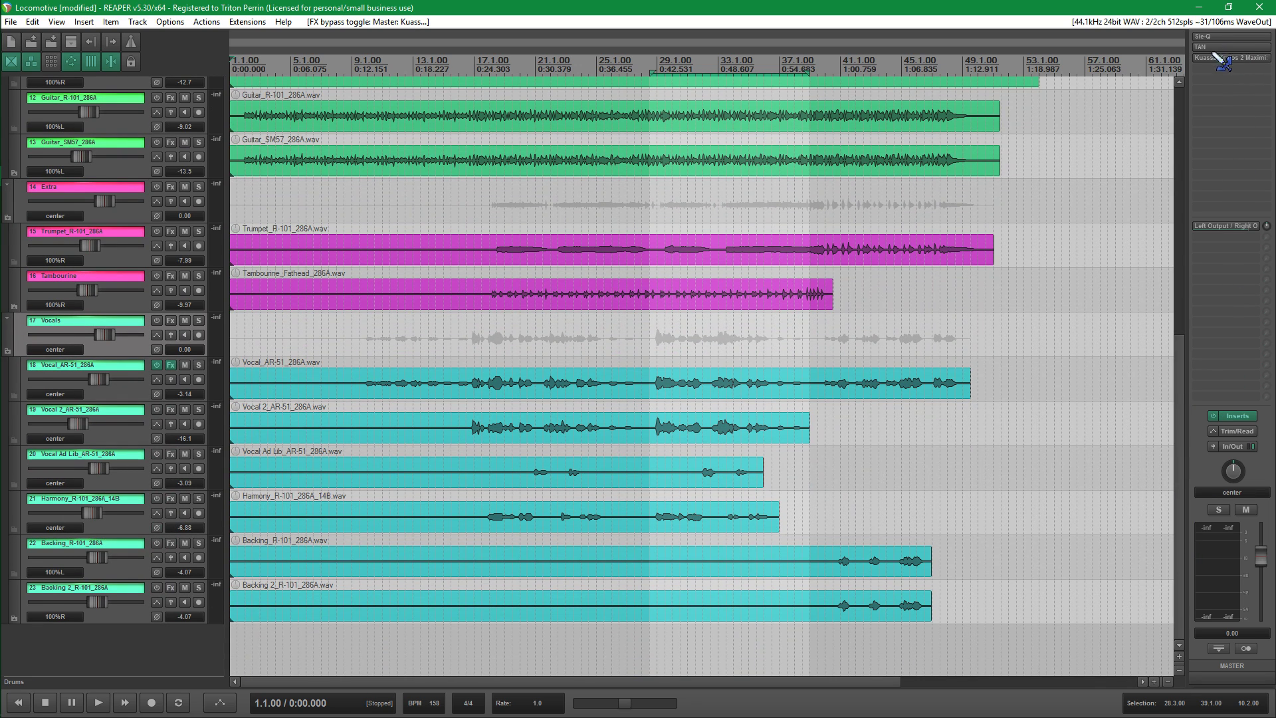
Inspect the settings of the master track's Sie-Q, TAN and Kuassa Kratos 2 Maximizer effects, closing each one again.
left_click(1202, 38)
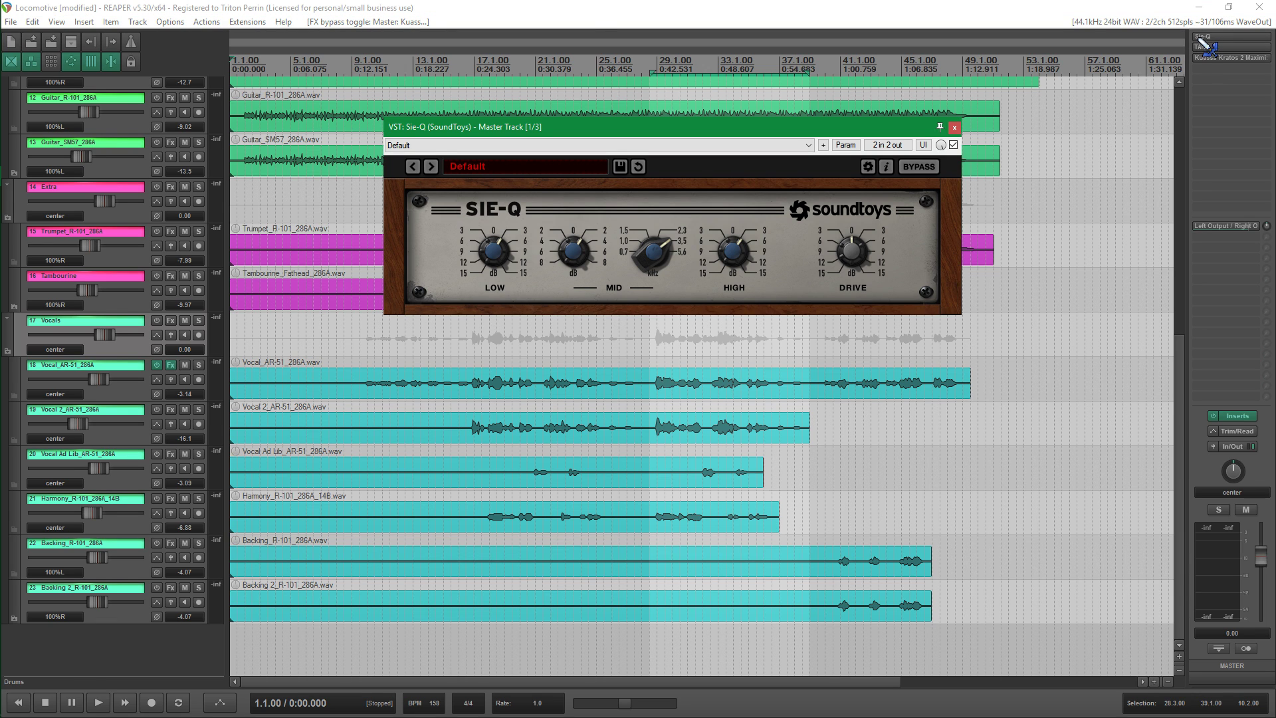
left_click(954, 127)
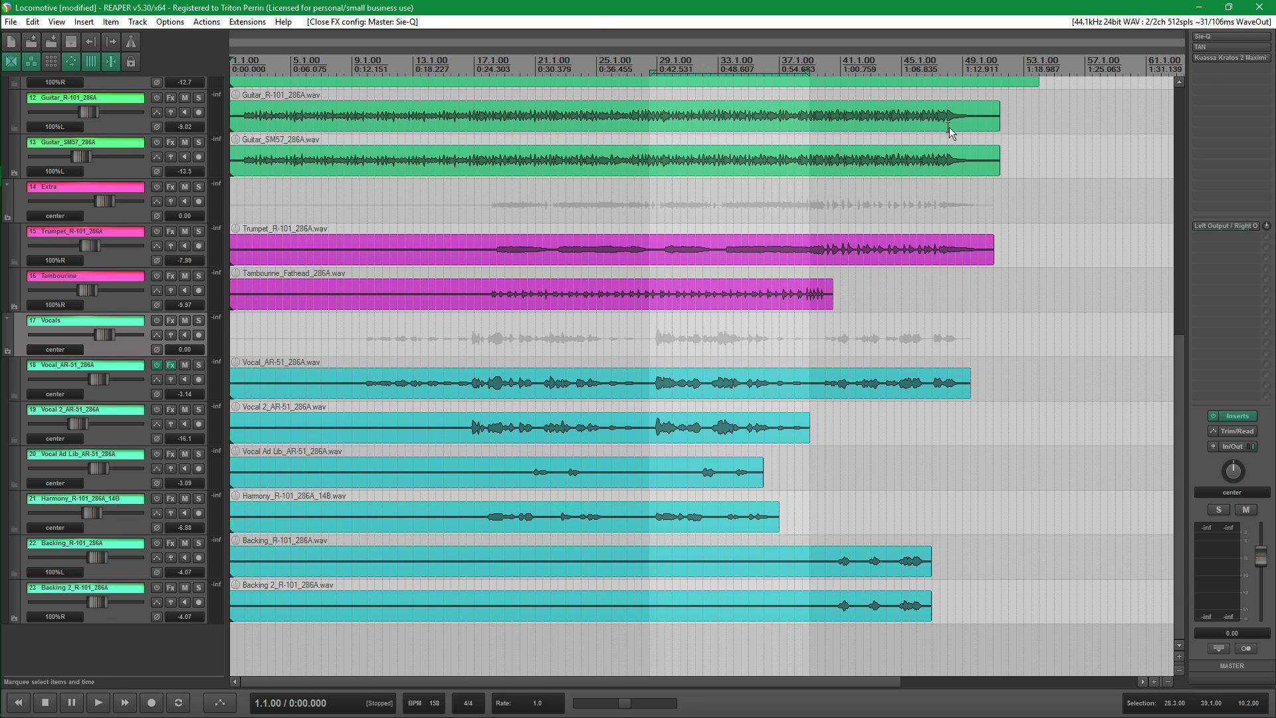
left_click(1201, 47)
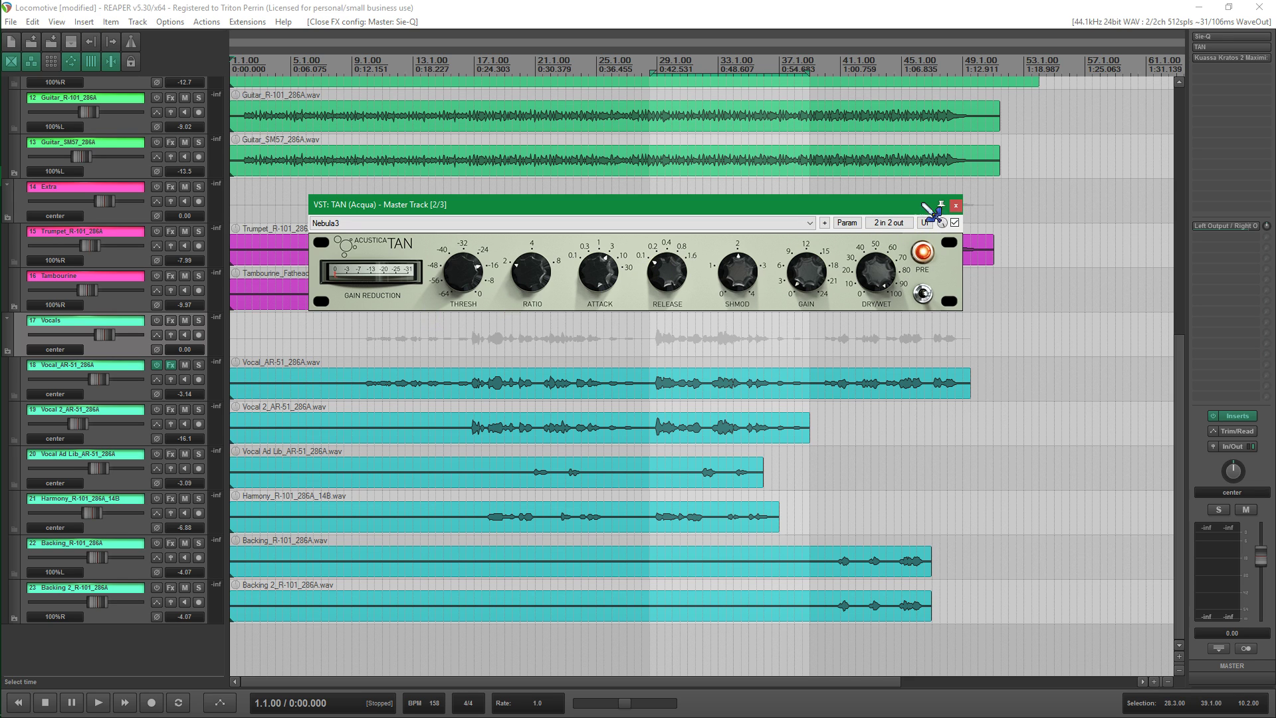
left_click(955, 205)
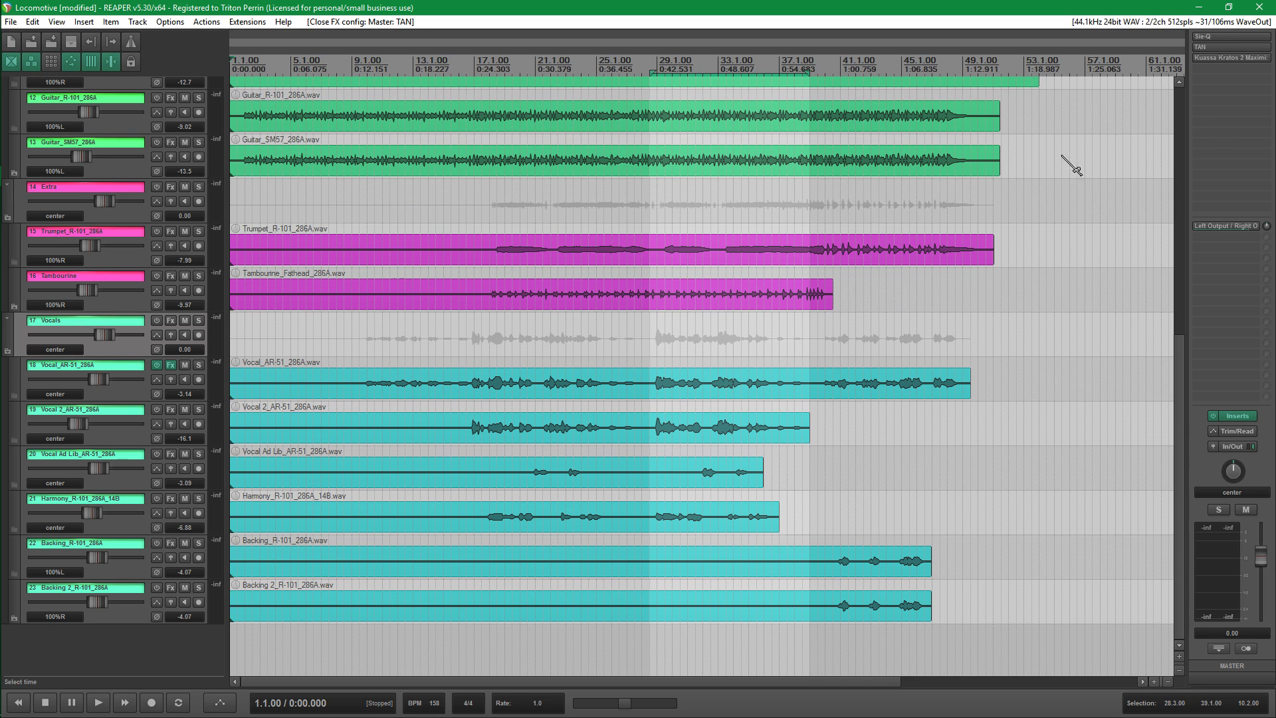
left_click(1228, 58)
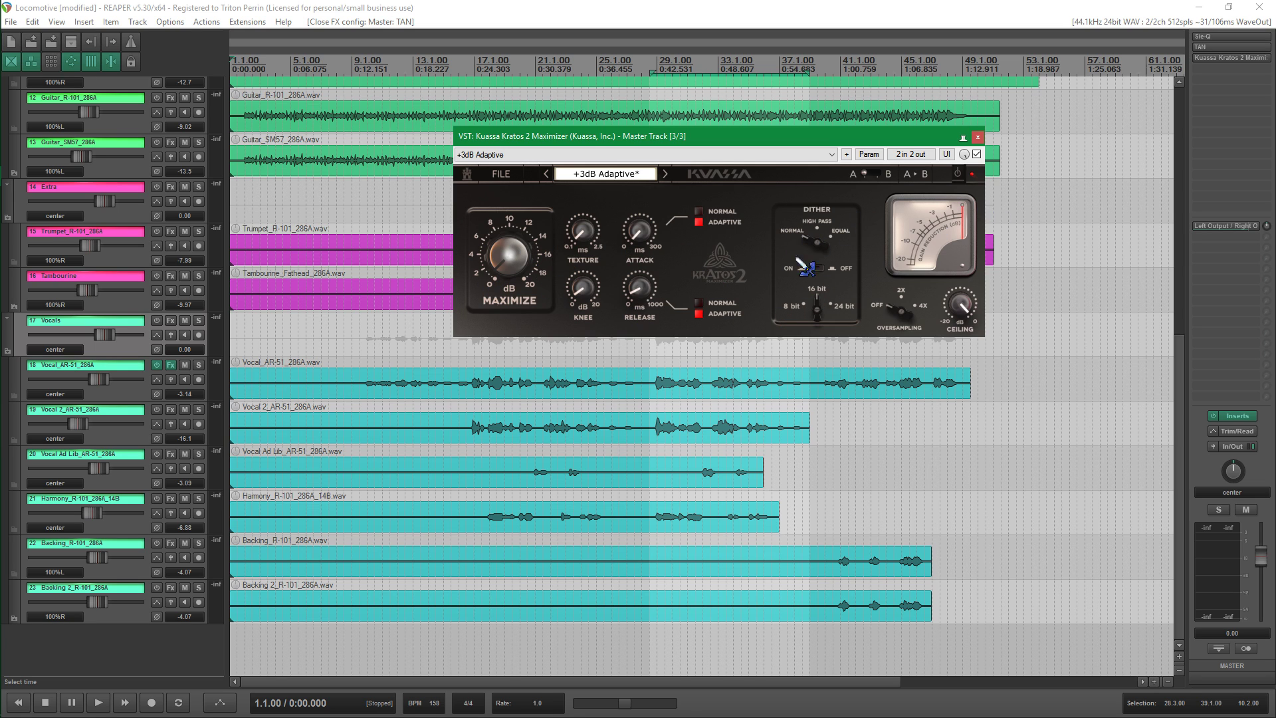
left_click(978, 138)
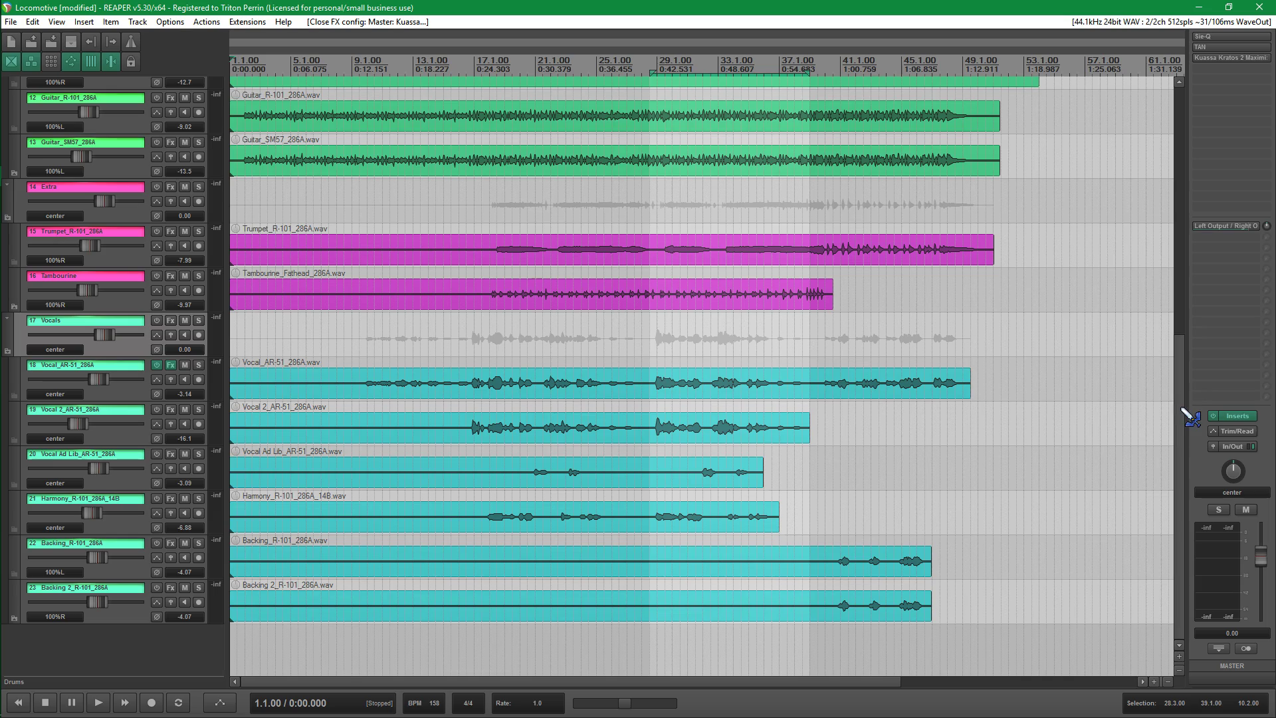
Show the mixer at the vocal channels and select the Vocal_AR-51_286A track.
scroll(1186, 406, "up", 1)
left_click_drag(1189, 248, 1196, 470)
key("ctrl+m")
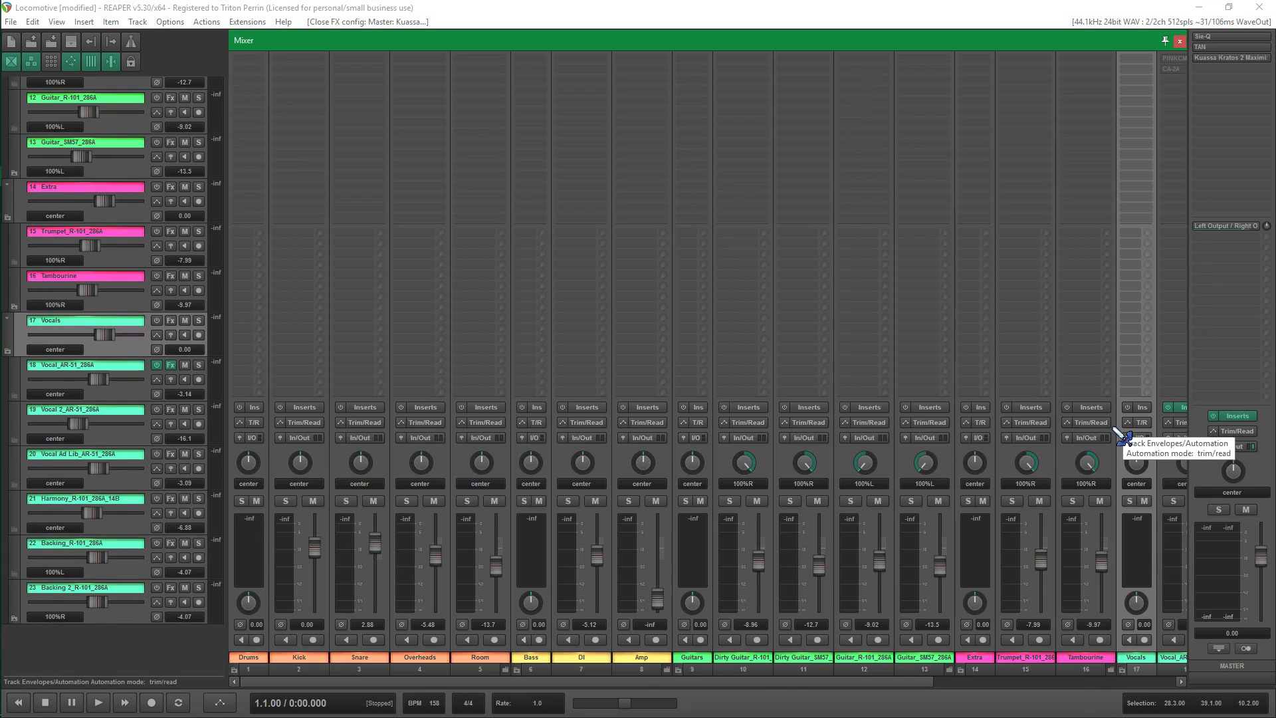
left_click_drag(819, 680, 1103, 681)
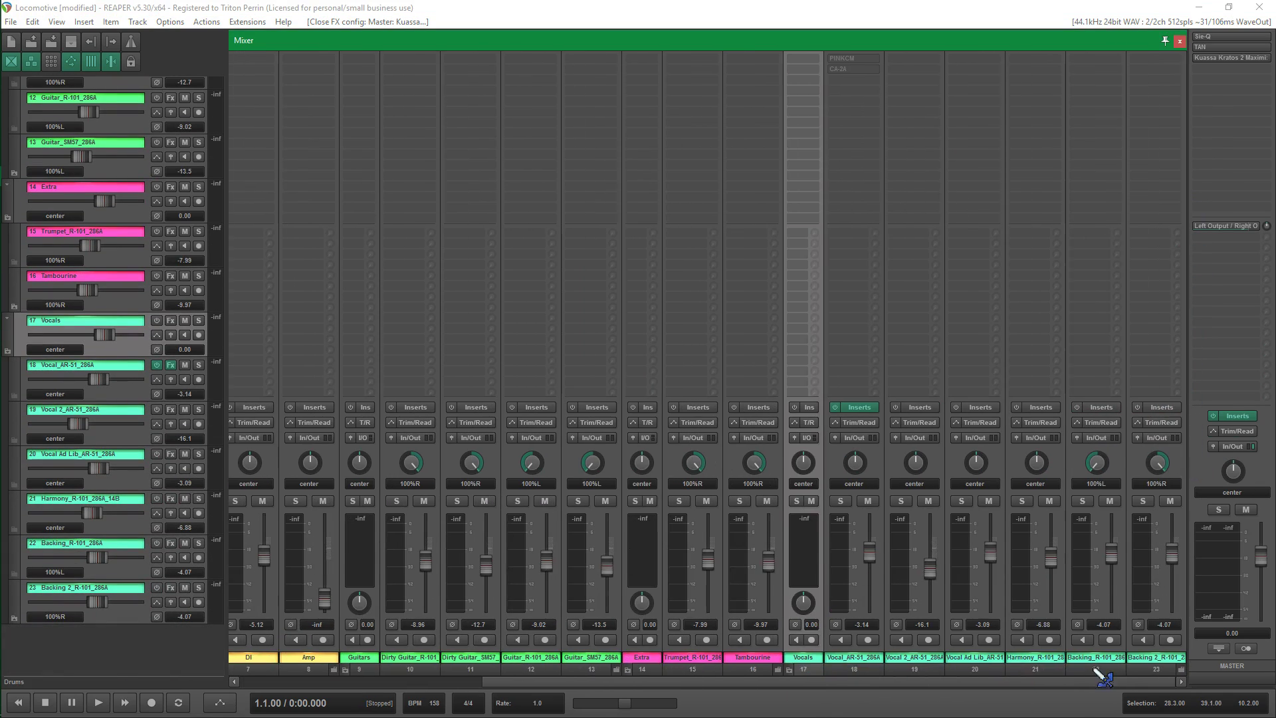
left_click(863, 166)
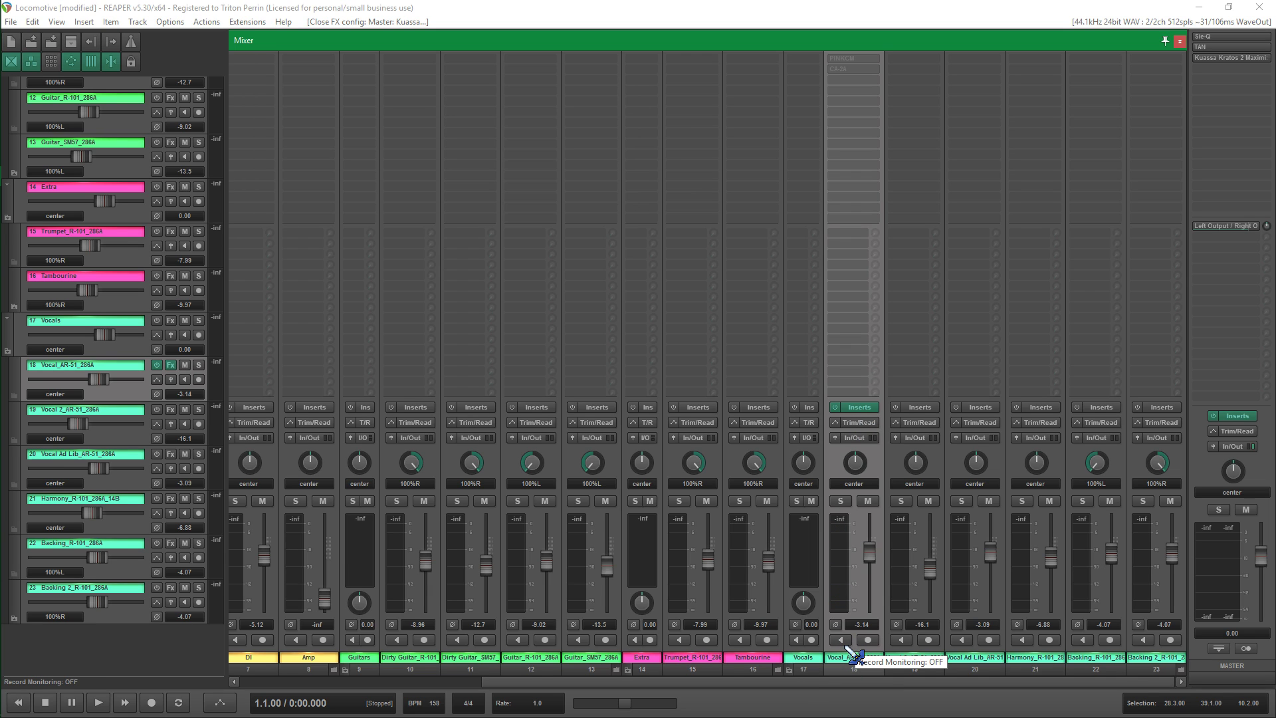
Review the PINKCM equalizer on the Vocal_AR-51_286A track, enable it and close its window.
left_click(851, 59)
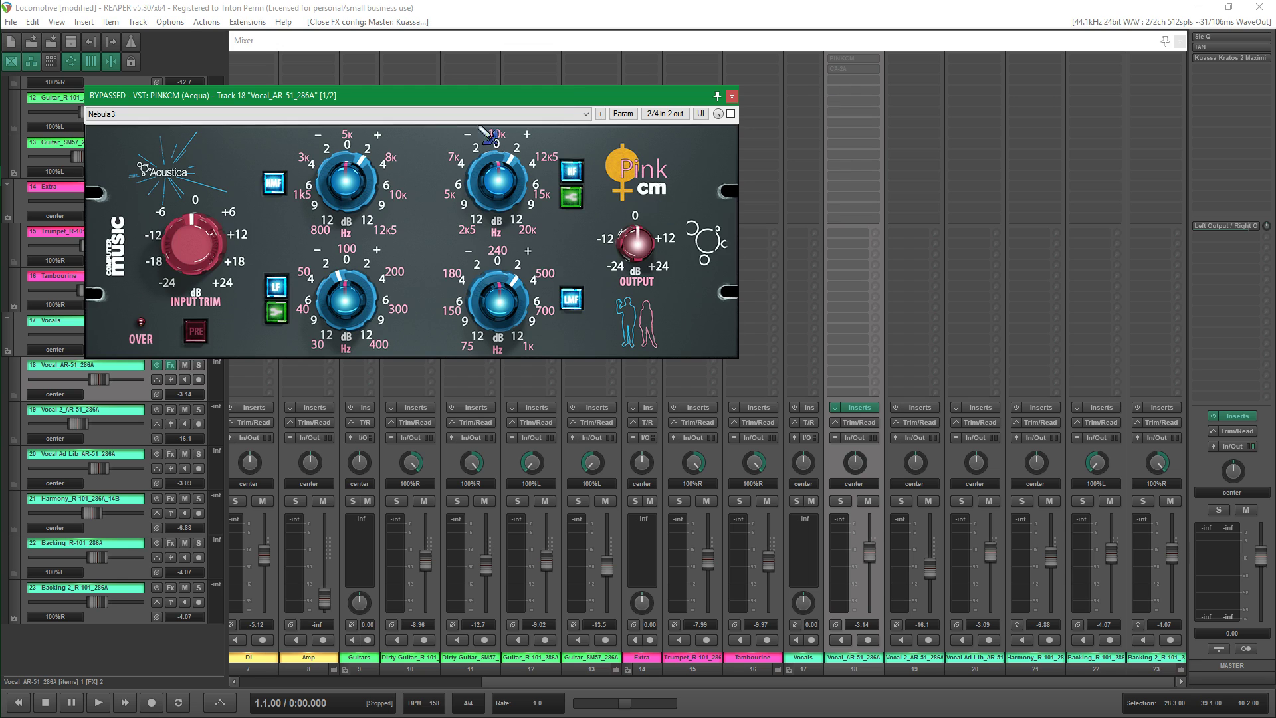
left_click_drag(398, 114, 438, 120)
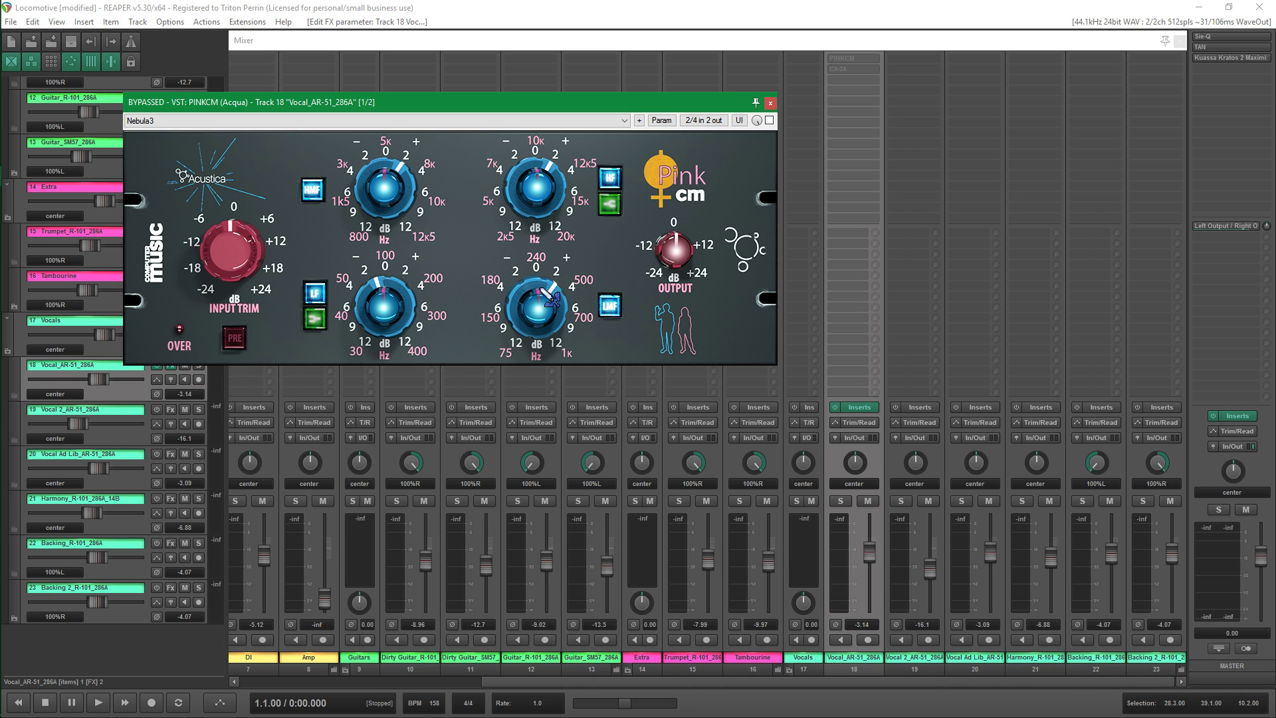
left_click(770, 103)
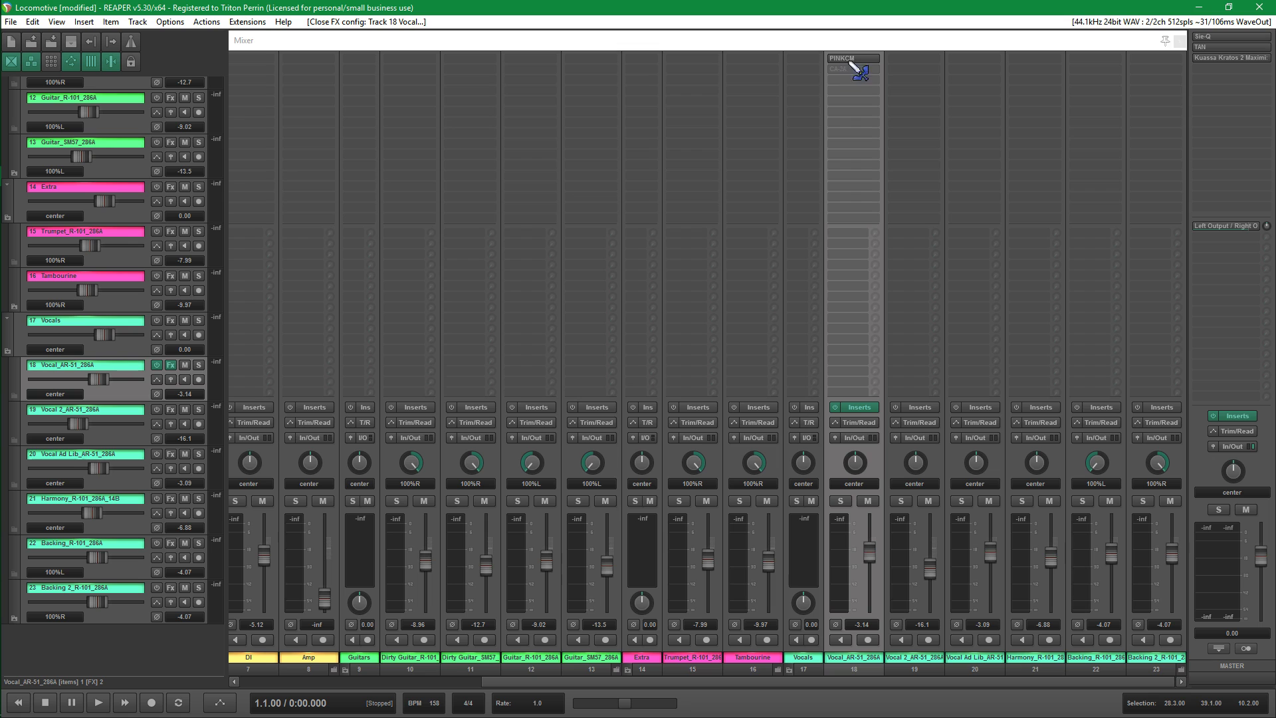
Open the CA-2A compressor on the Vocal_AR-51_286A track, pin its window on top and take the effect out of bypass.
left_click(854, 70)
left_click_drag(510, 291, 618, 74)
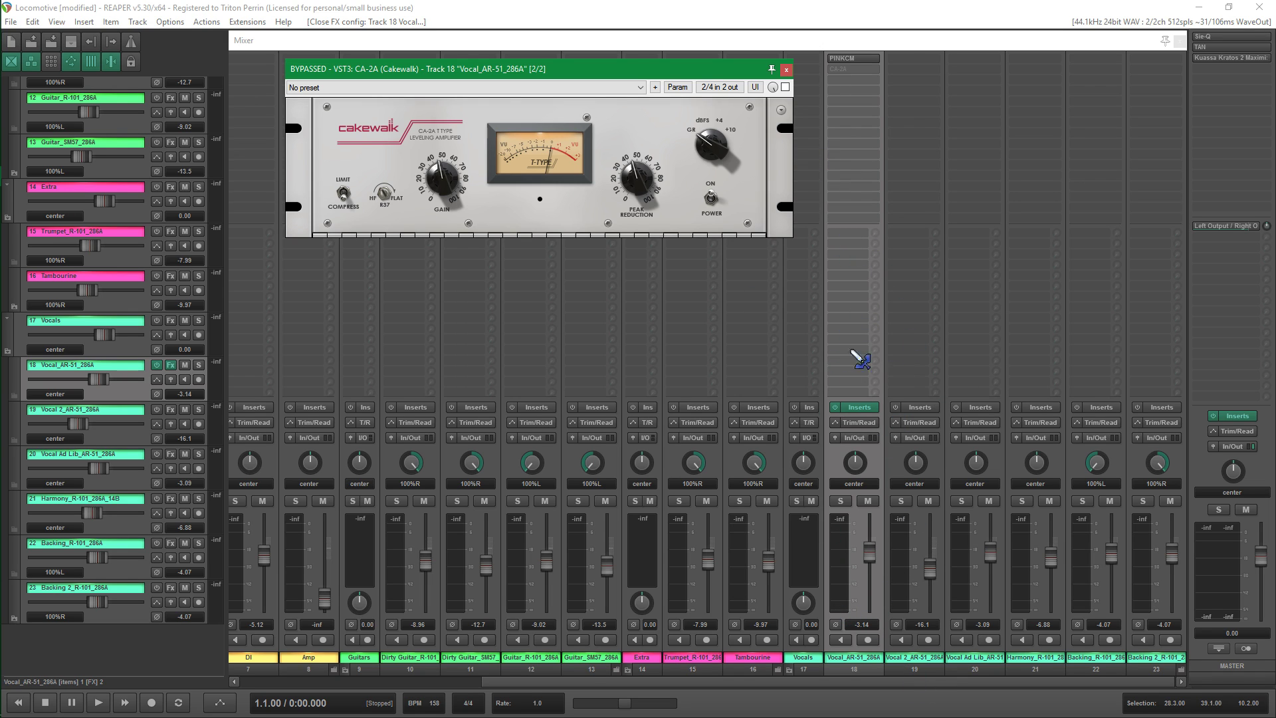
left_click(771, 69)
left_click_drag(573, 70, 461, 144)
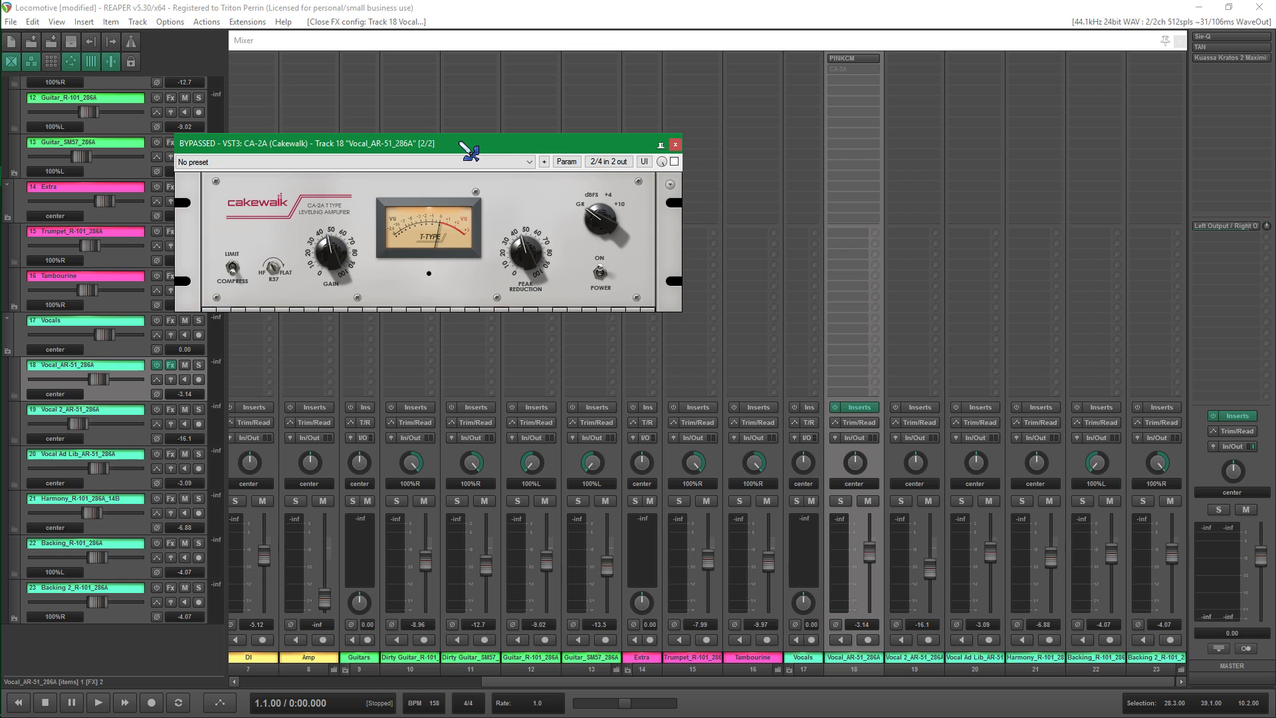
left_click_drag(463, 144, 554, 87)
left_click(764, 103)
left_click_drag(675, 85, 696, 75)
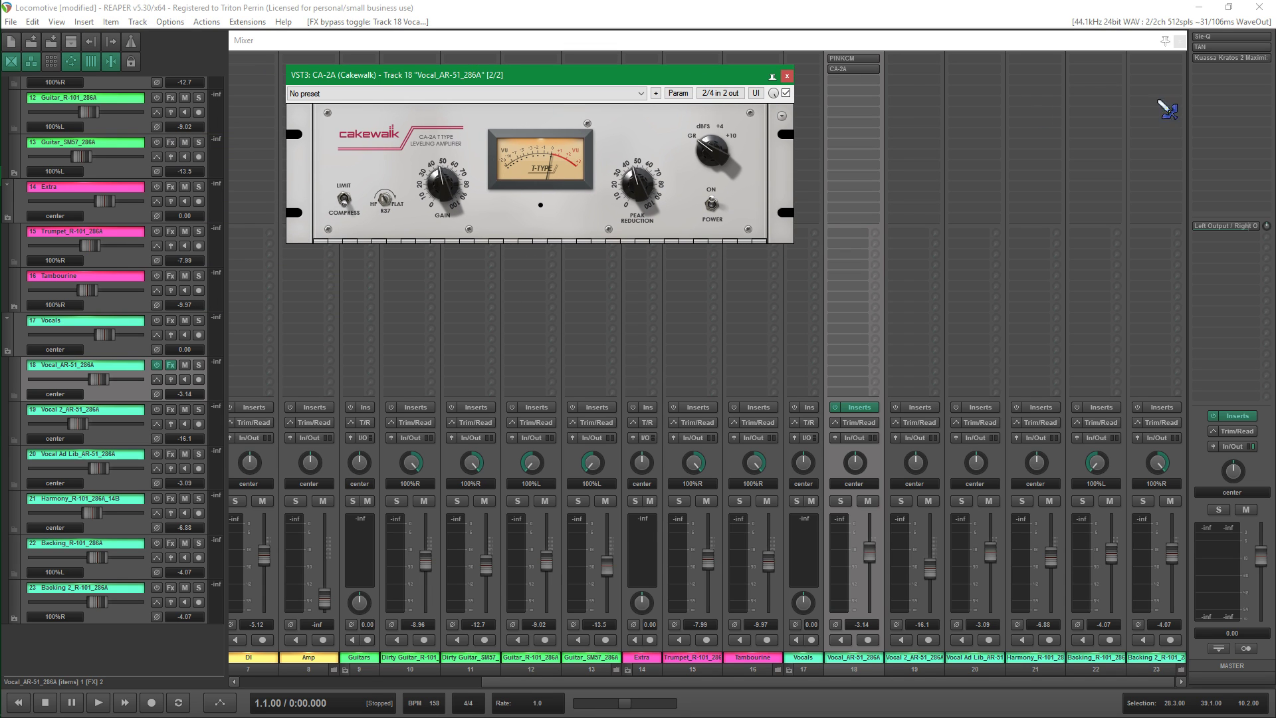
Loop the existing time selection from 28.3.00 and start playback with the mixer shown.
left_click(1168, 44)
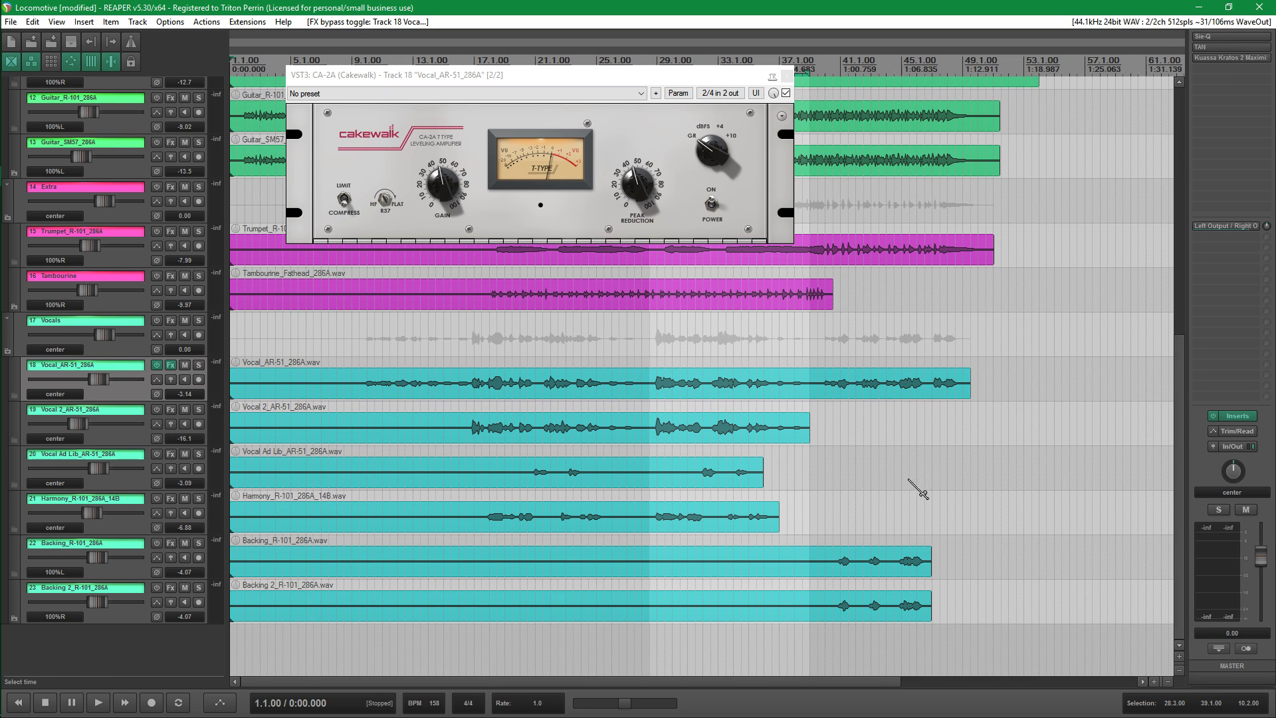
left_click(650, 353)
key("r")
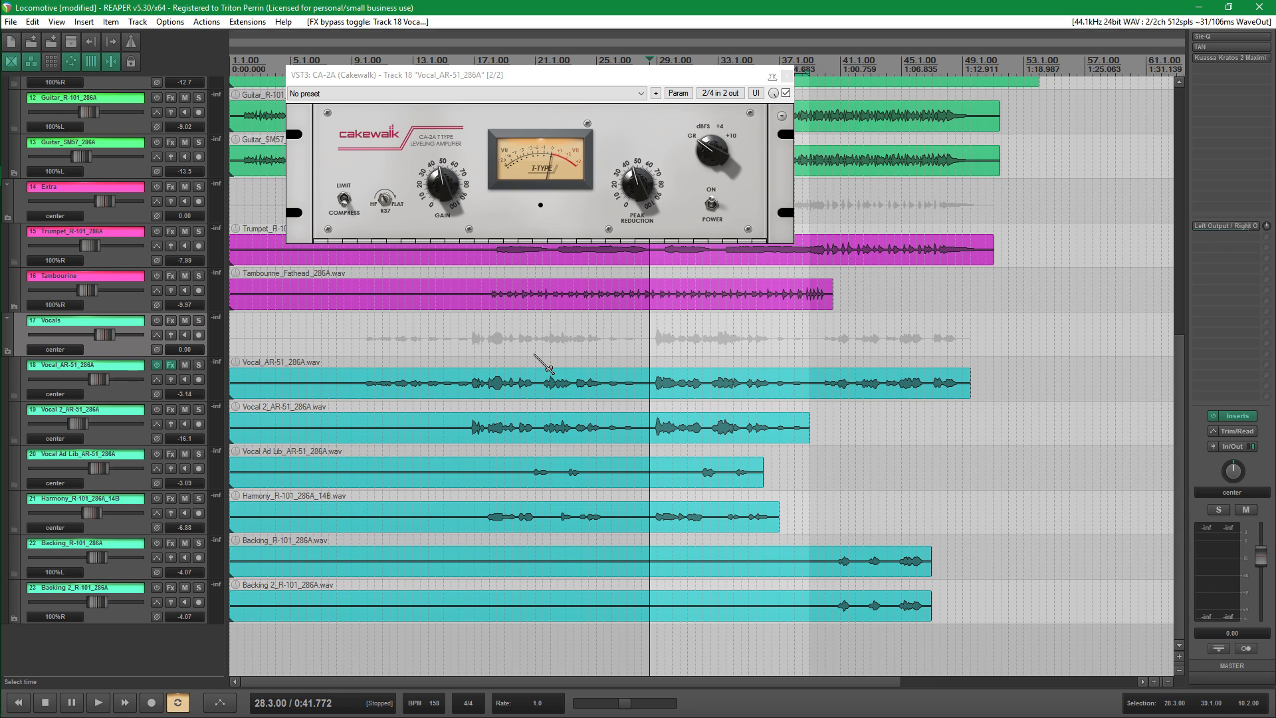
key("ctrl+m")
key("space")
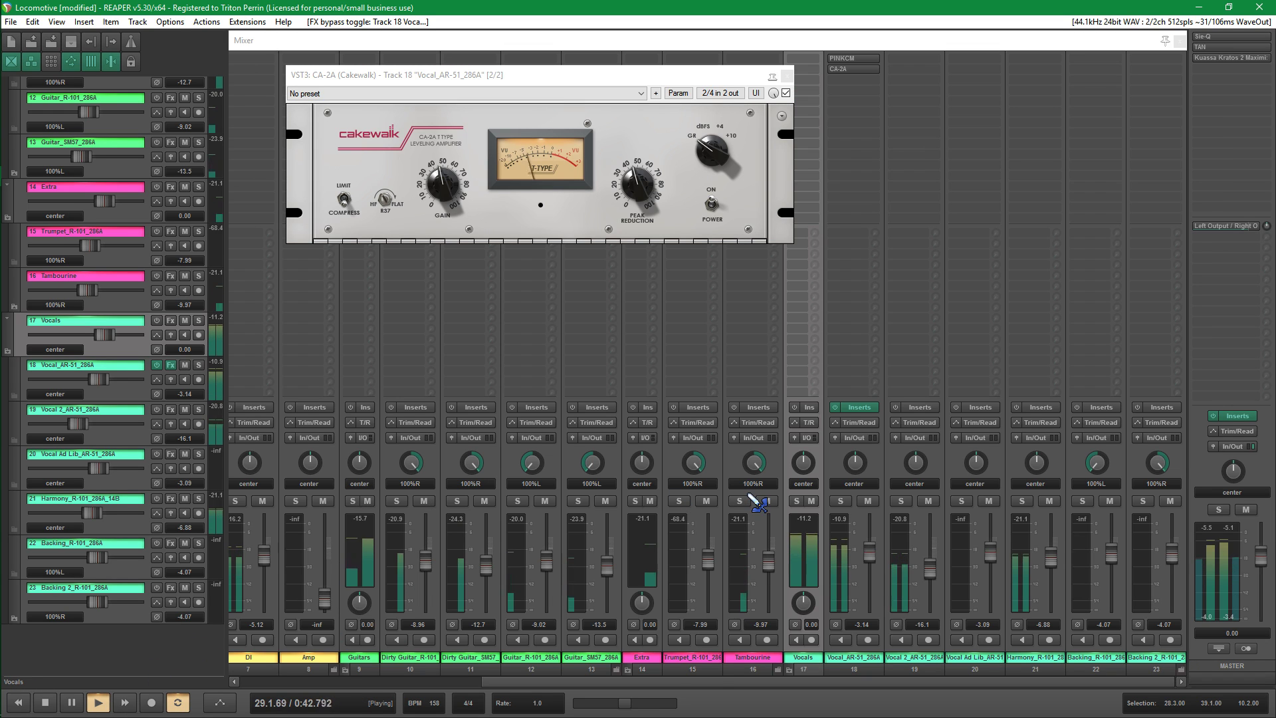
Compare the Vocal_AR-51_286A track with its effects bypassed and enabled during playback, leave them enabled and stop the transport.
left_click(835, 408)
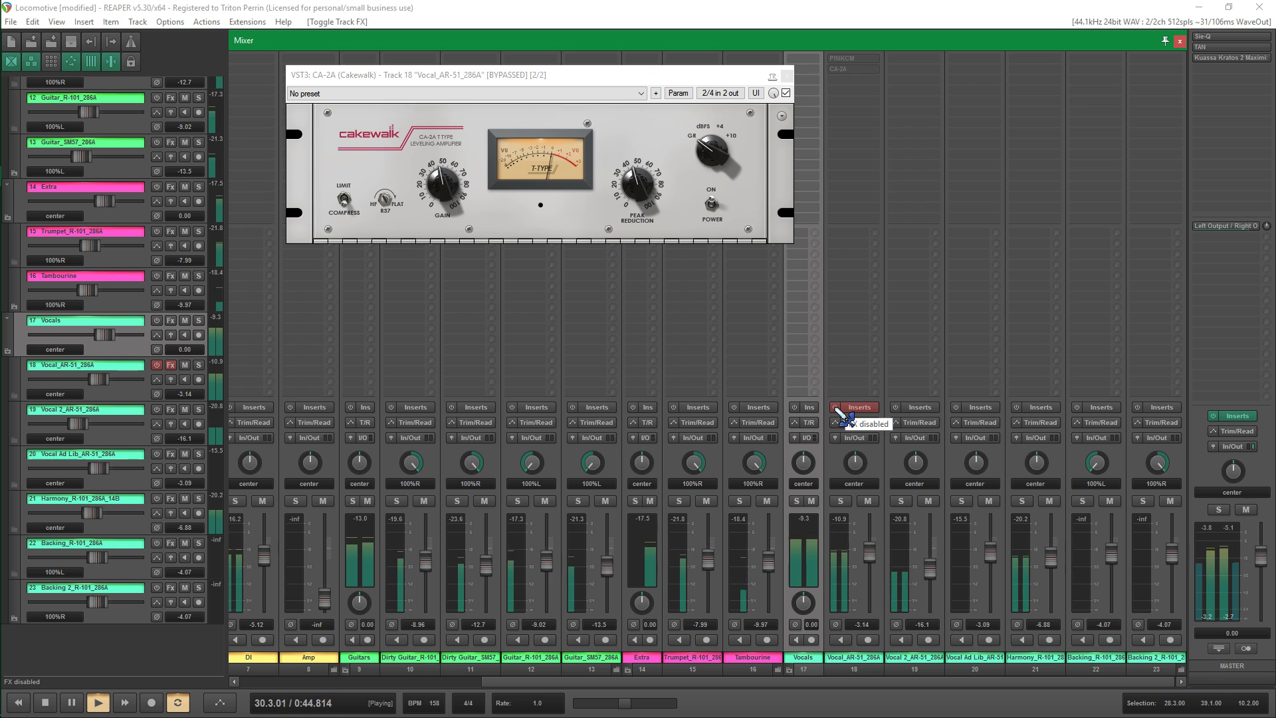
left_click(835, 407)
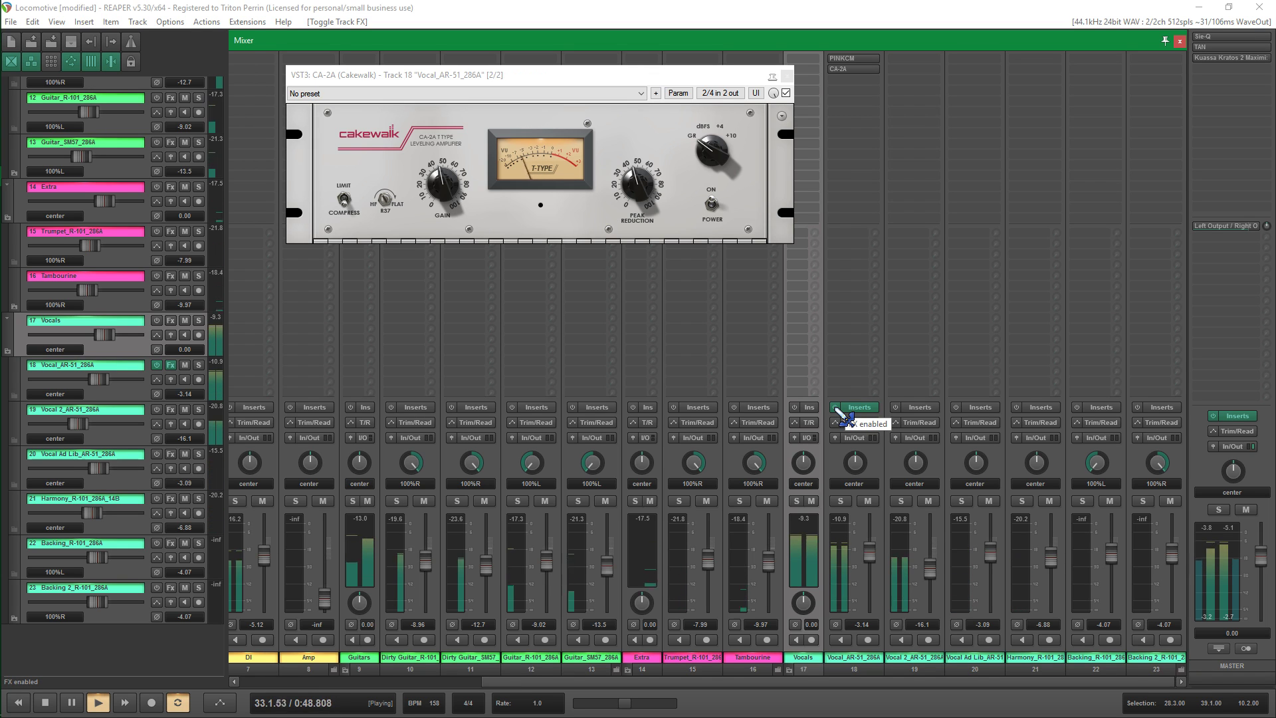
left_click(835, 408)
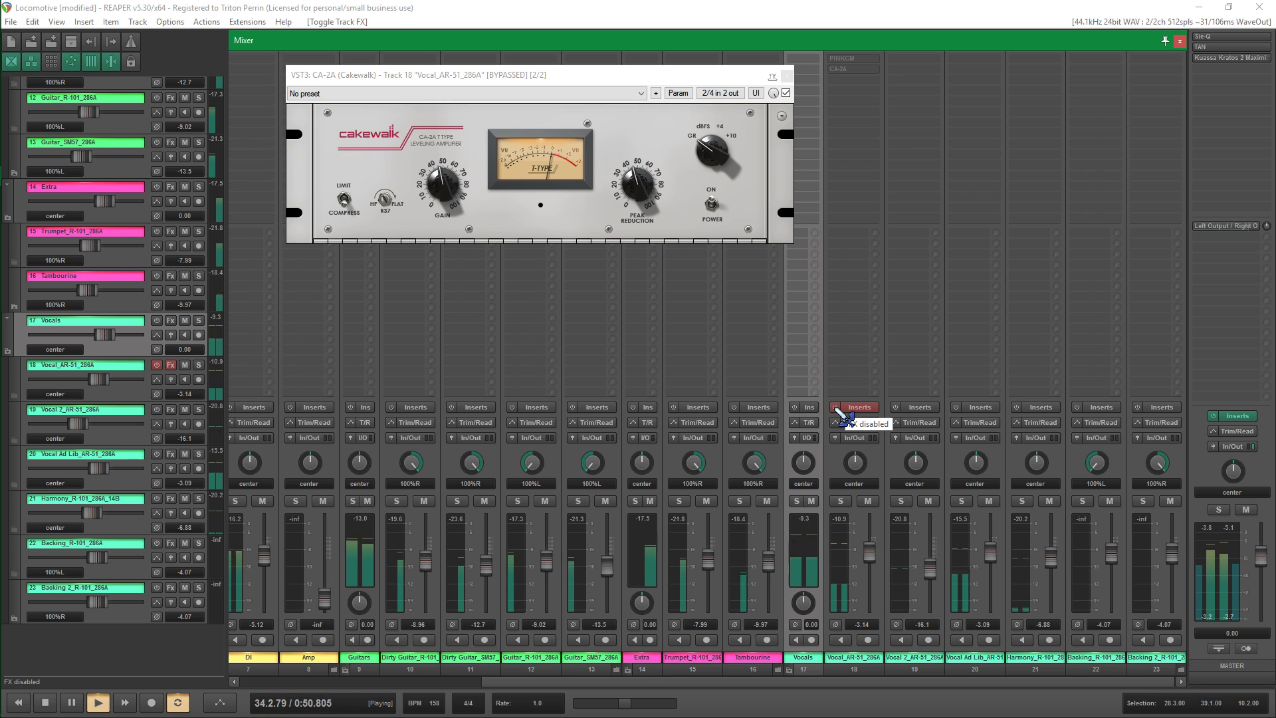
left_click(836, 407)
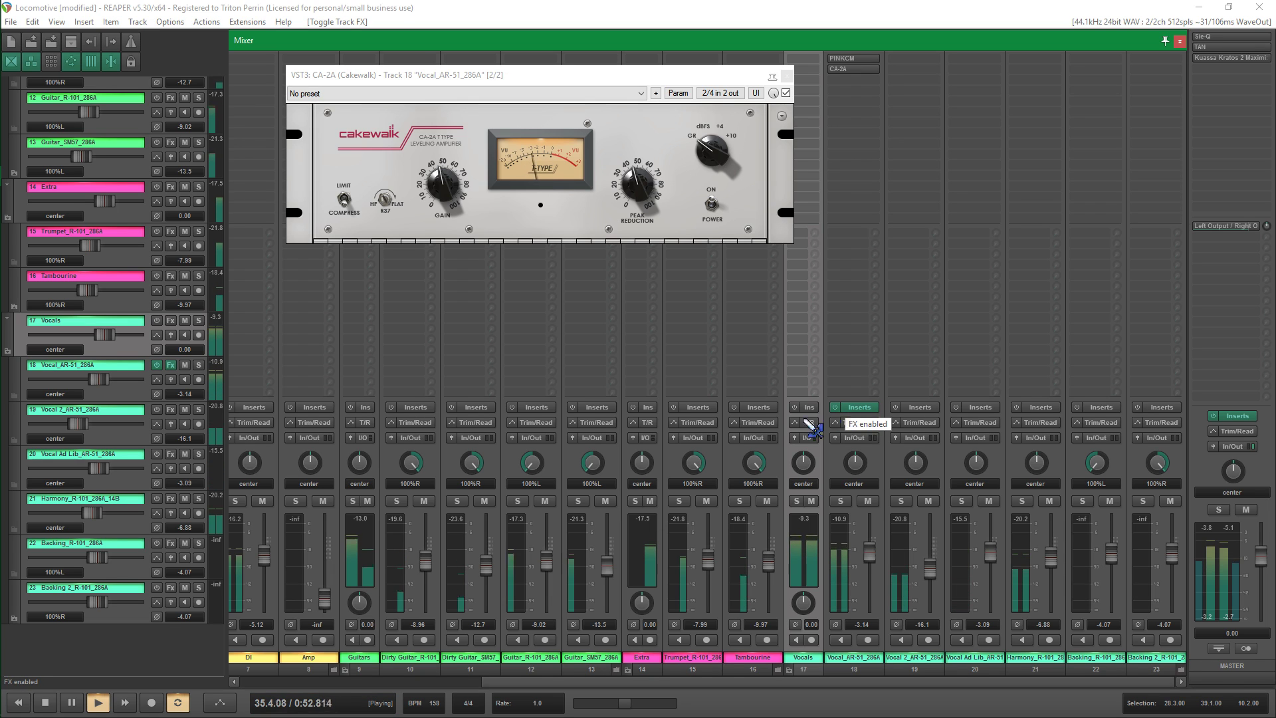
left_click(46, 703)
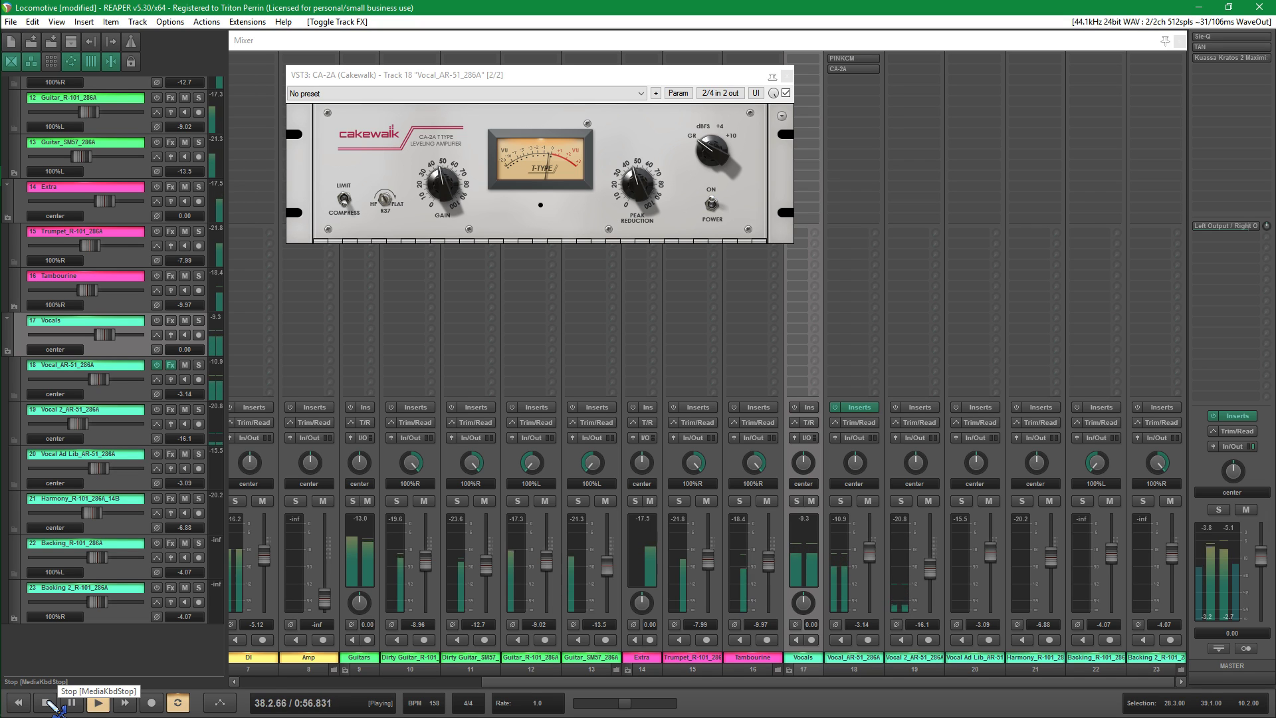
Solo the Vocal_AR-51_286A track, compare its effects bypassed and enabled during playback, leave them enabled and stop the transport.
left_click(840, 501)
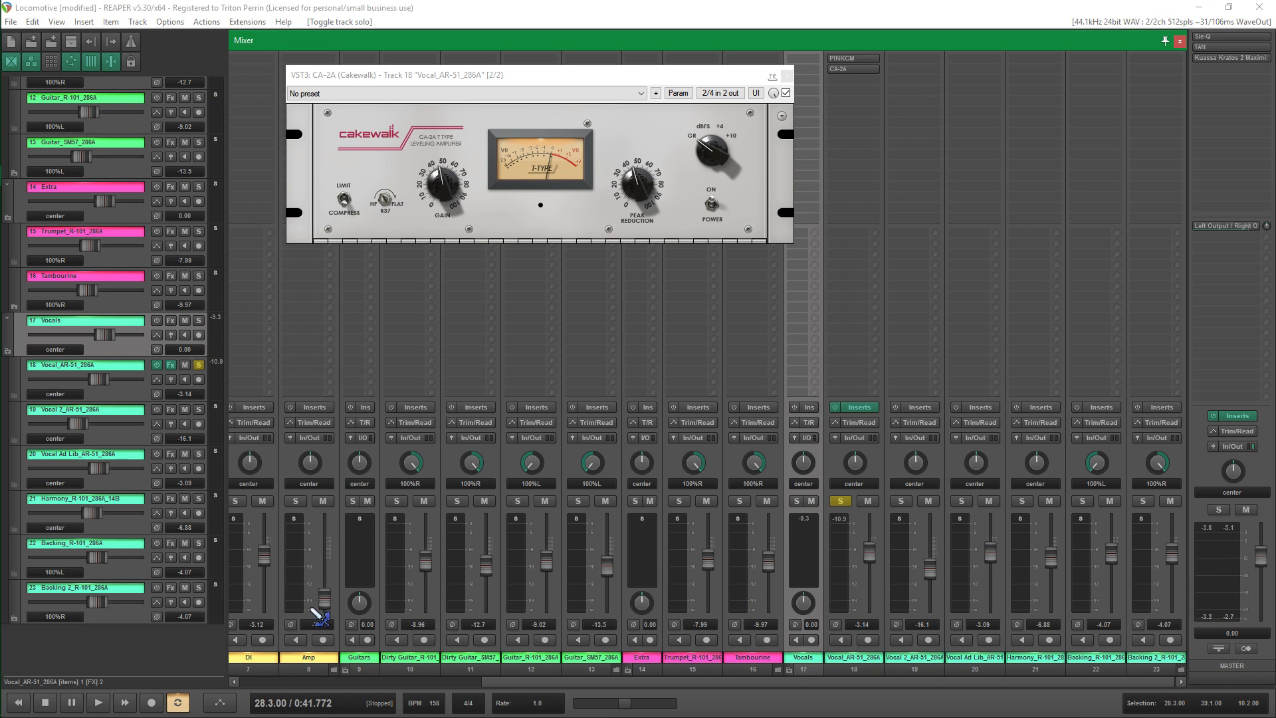
left_click(98, 703)
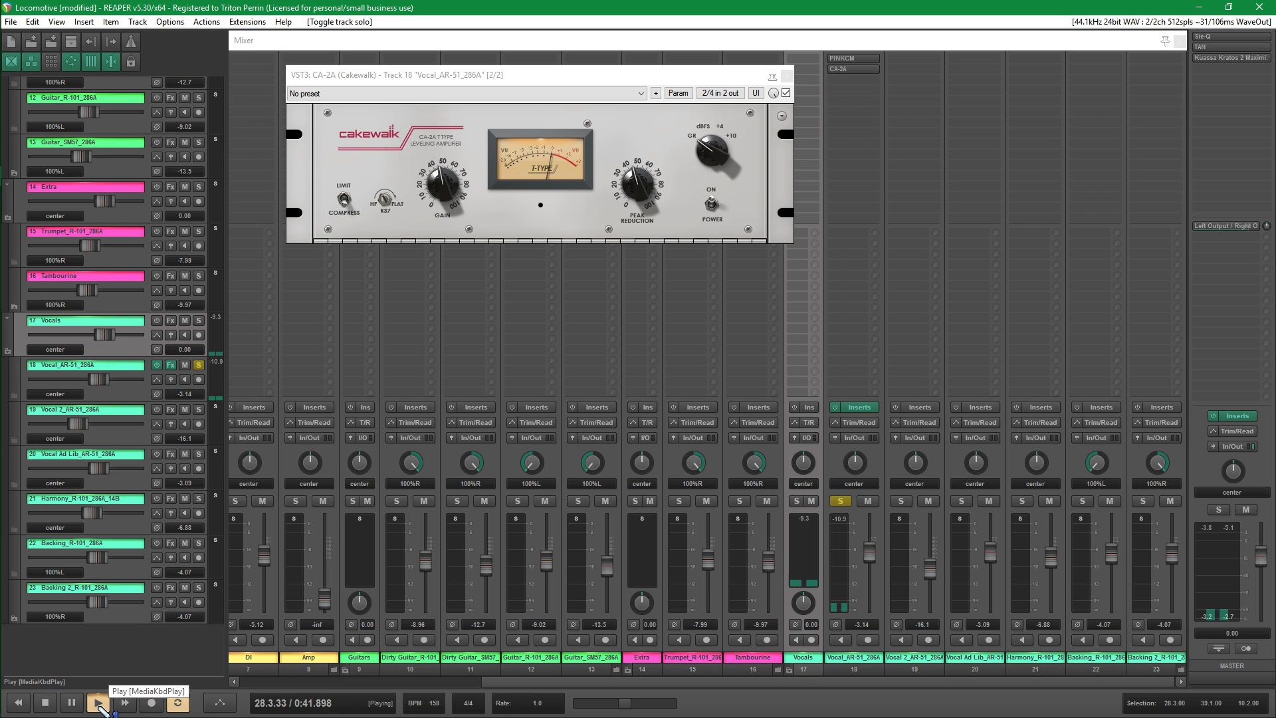
left_click(836, 408)
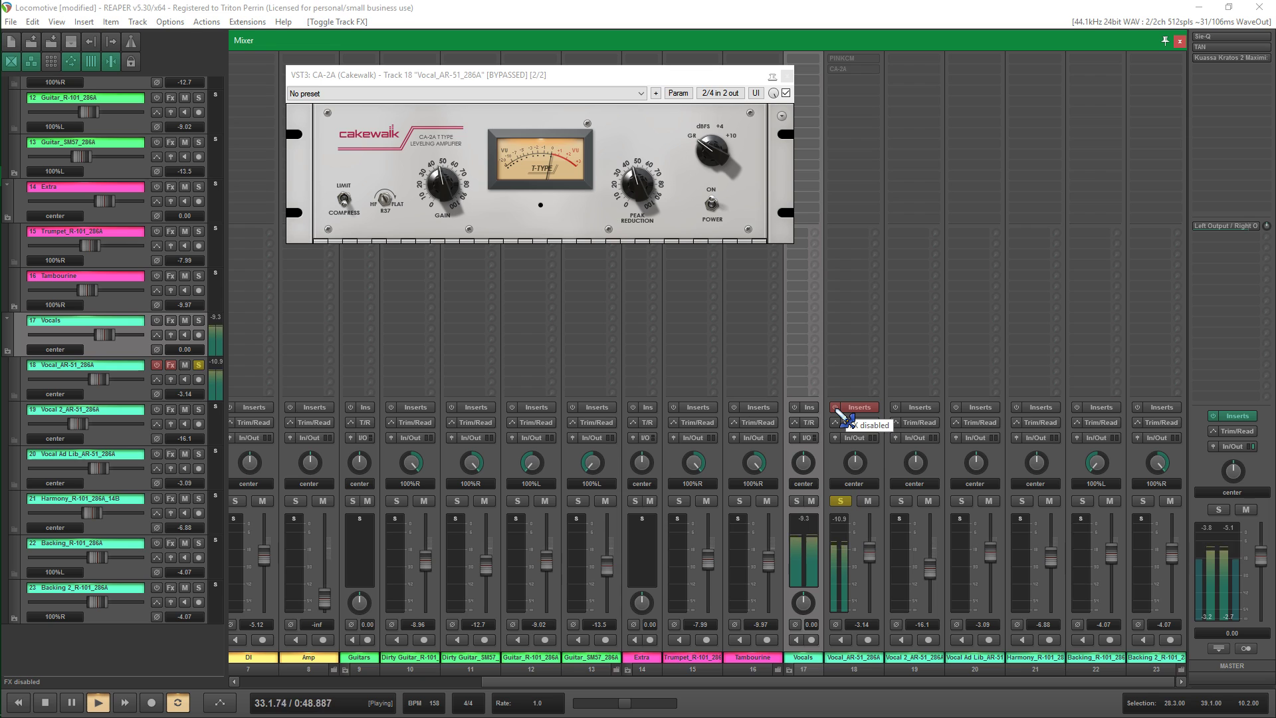
left_click(835, 408)
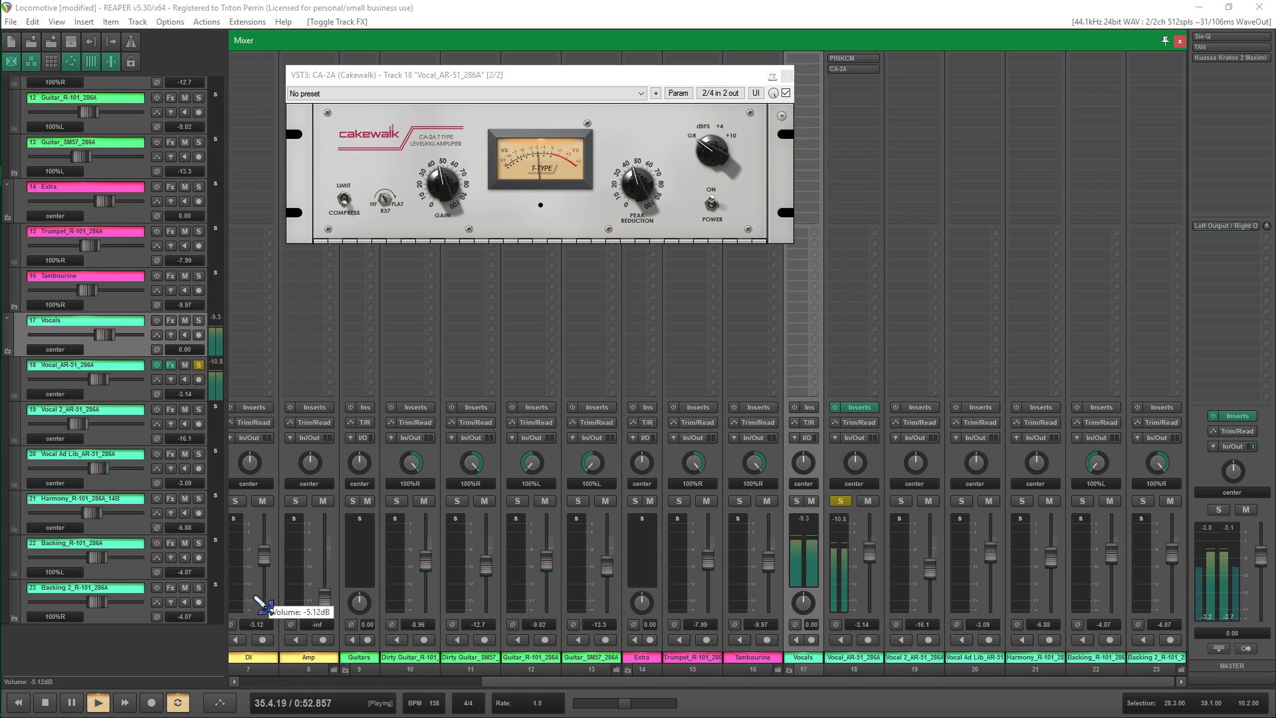
left_click(47, 702)
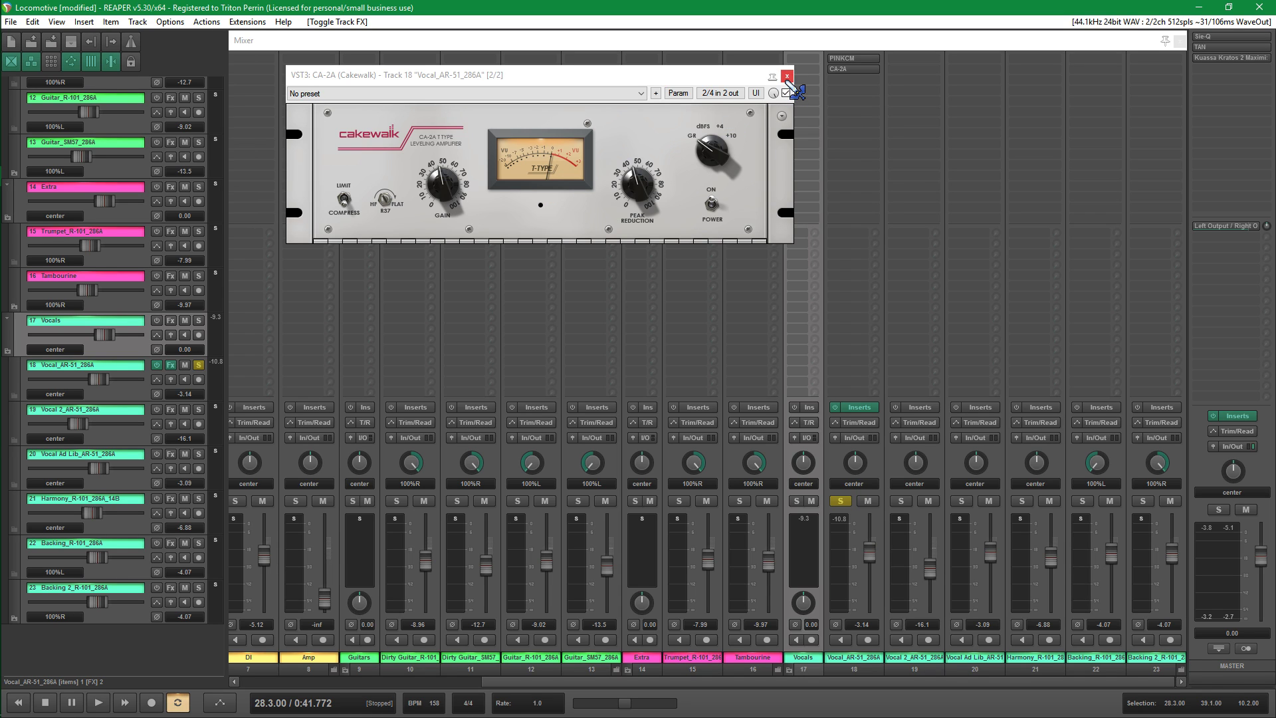
Add the Black Rooster Audio VLA-2A to the Vocal_AR-51_286A track by filtering all plugins for "black", and place its window below the CA-2A.
left_click_drag(741, 81, 463, 49)
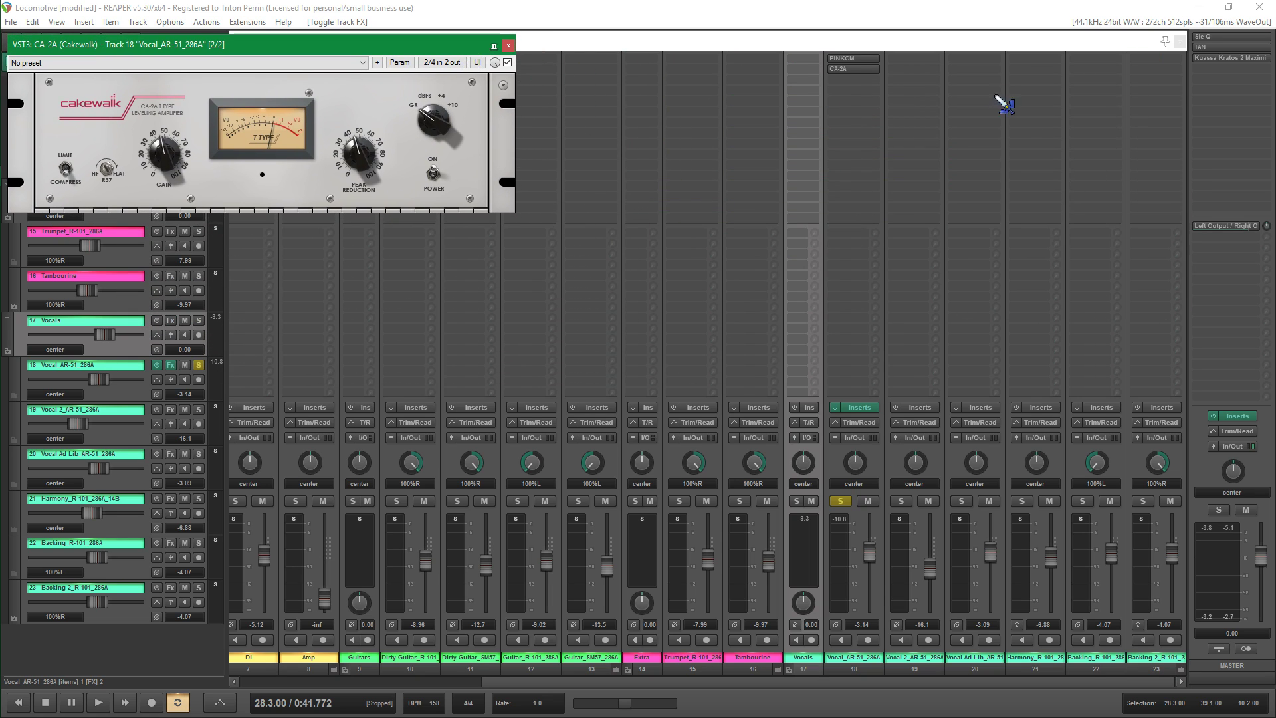
double_click(858, 90)
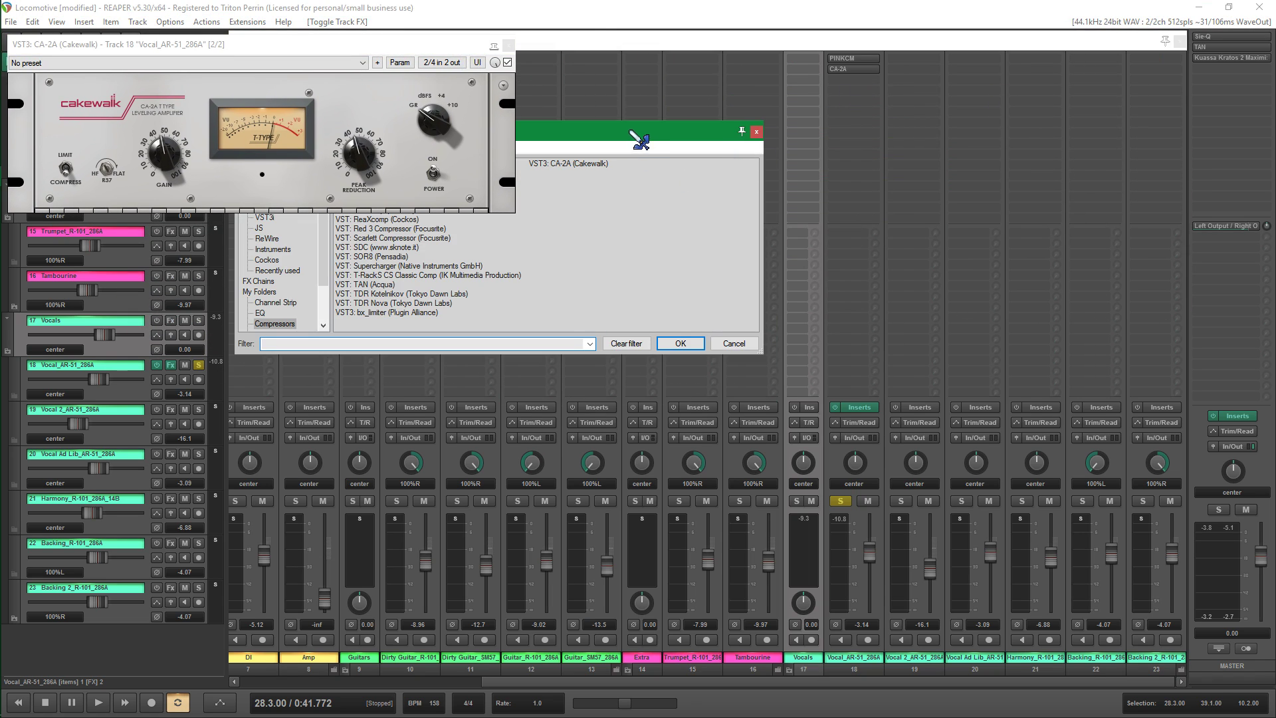
left_click_drag(638, 140, 663, 294)
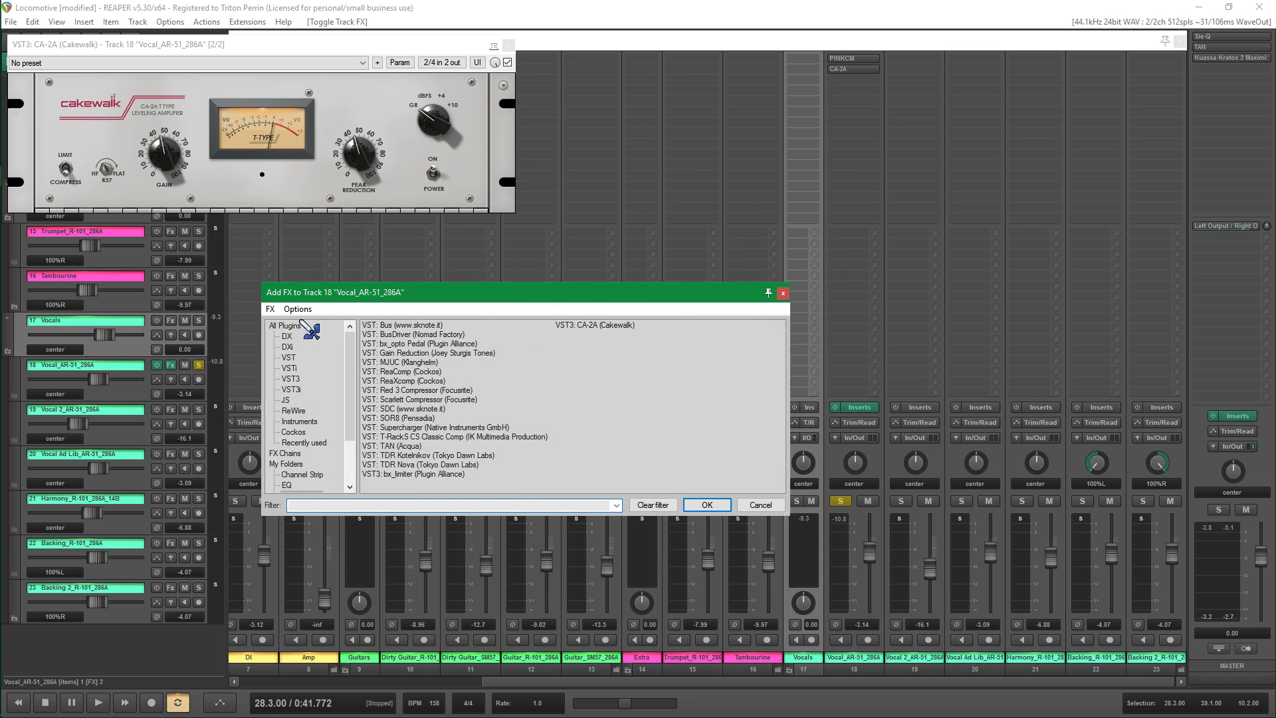
left_click(287, 325)
left_click(386, 505)
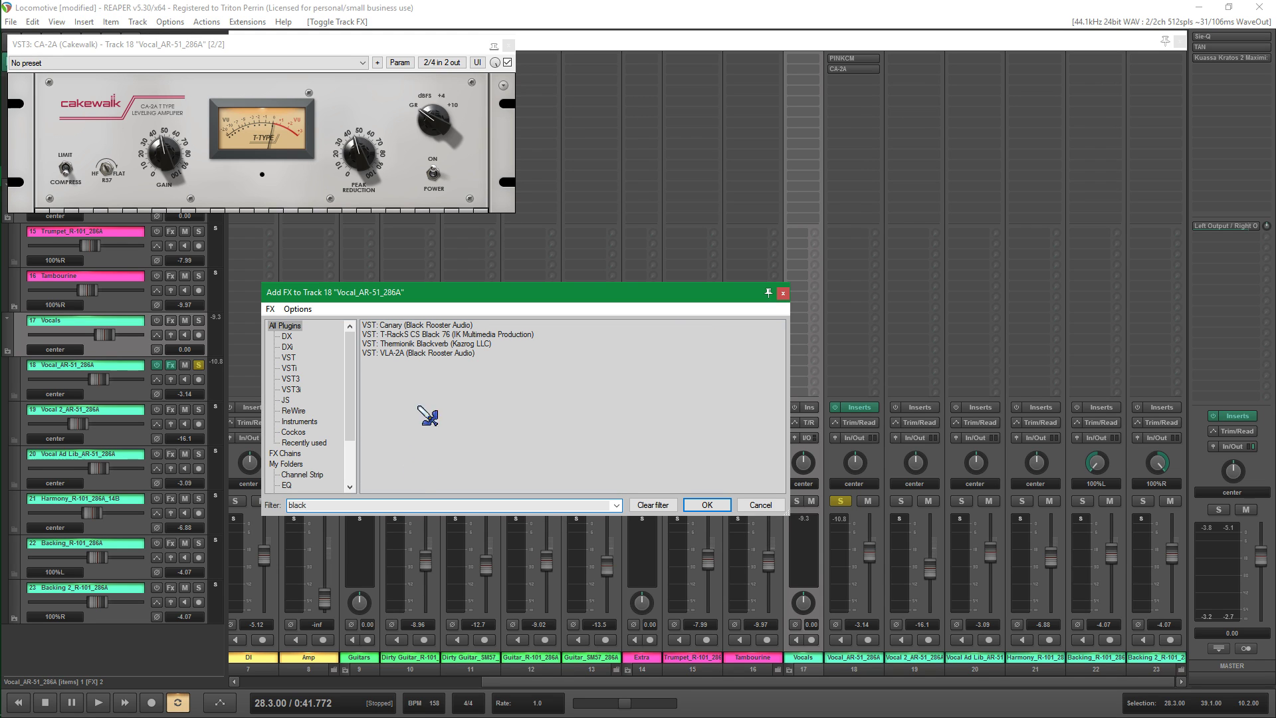
double_click(412, 353)
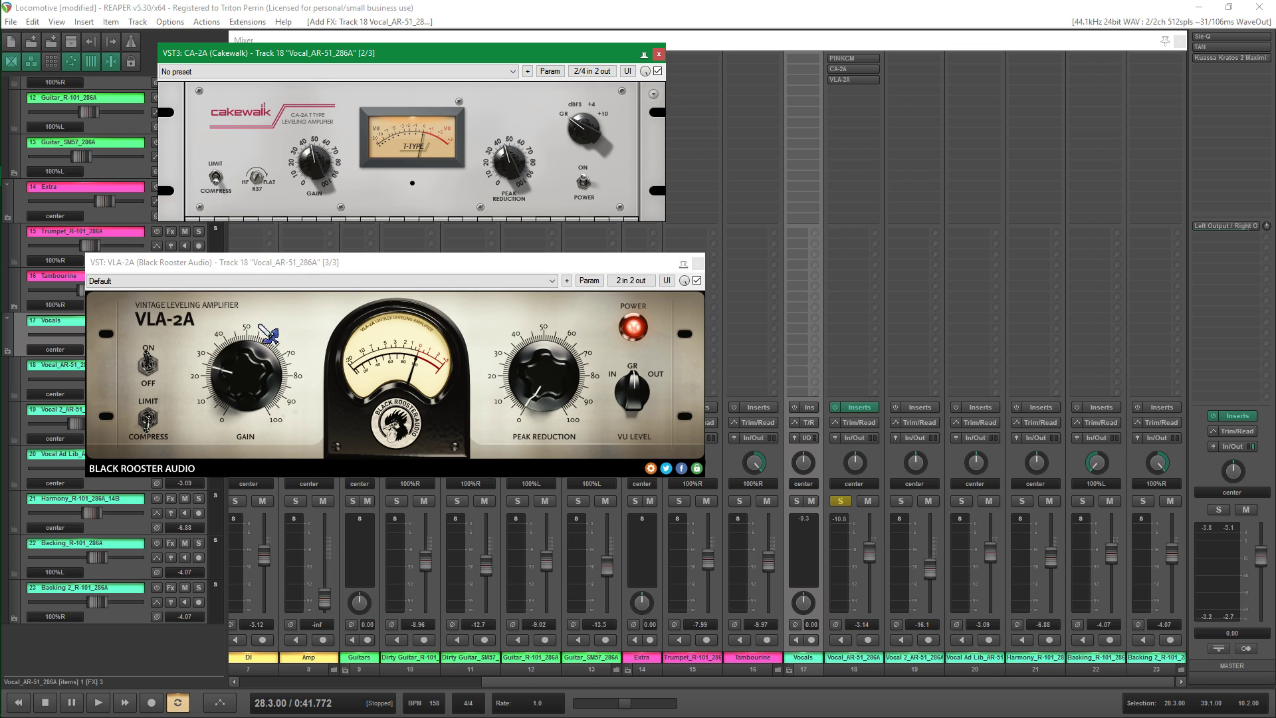
left_click(272, 346)
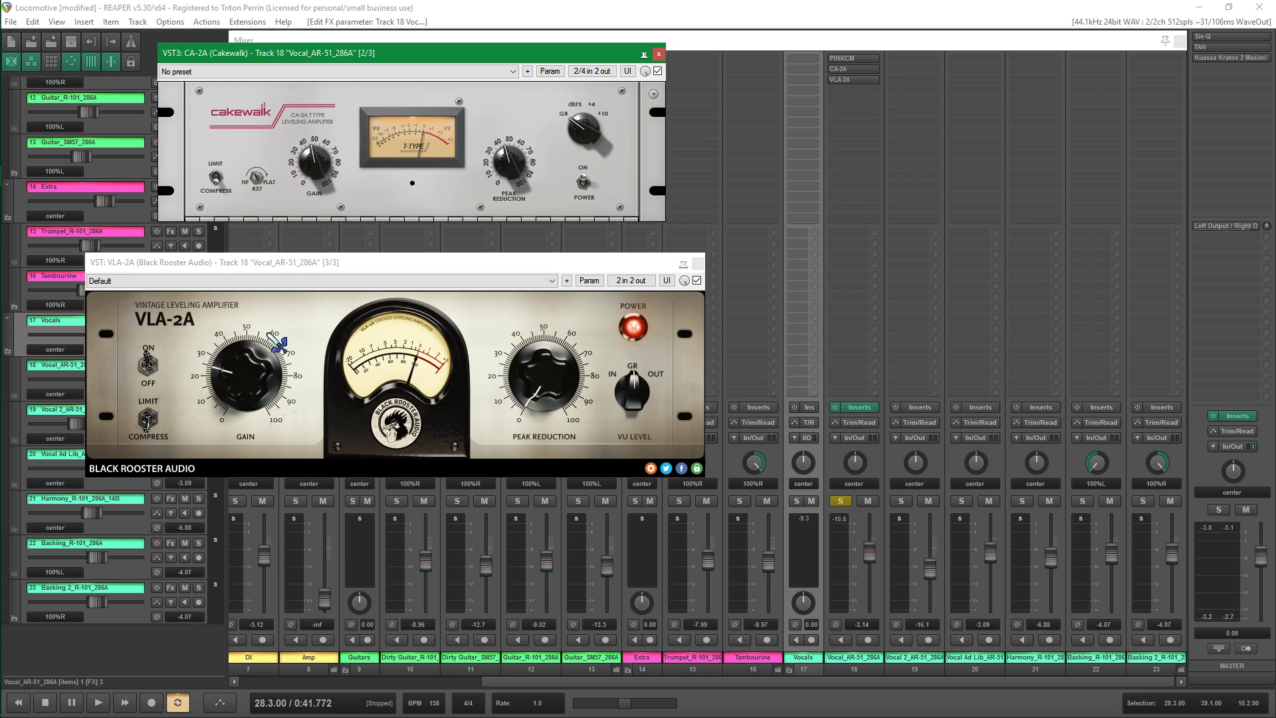
left_click_drag(415, 266, 450, 258)
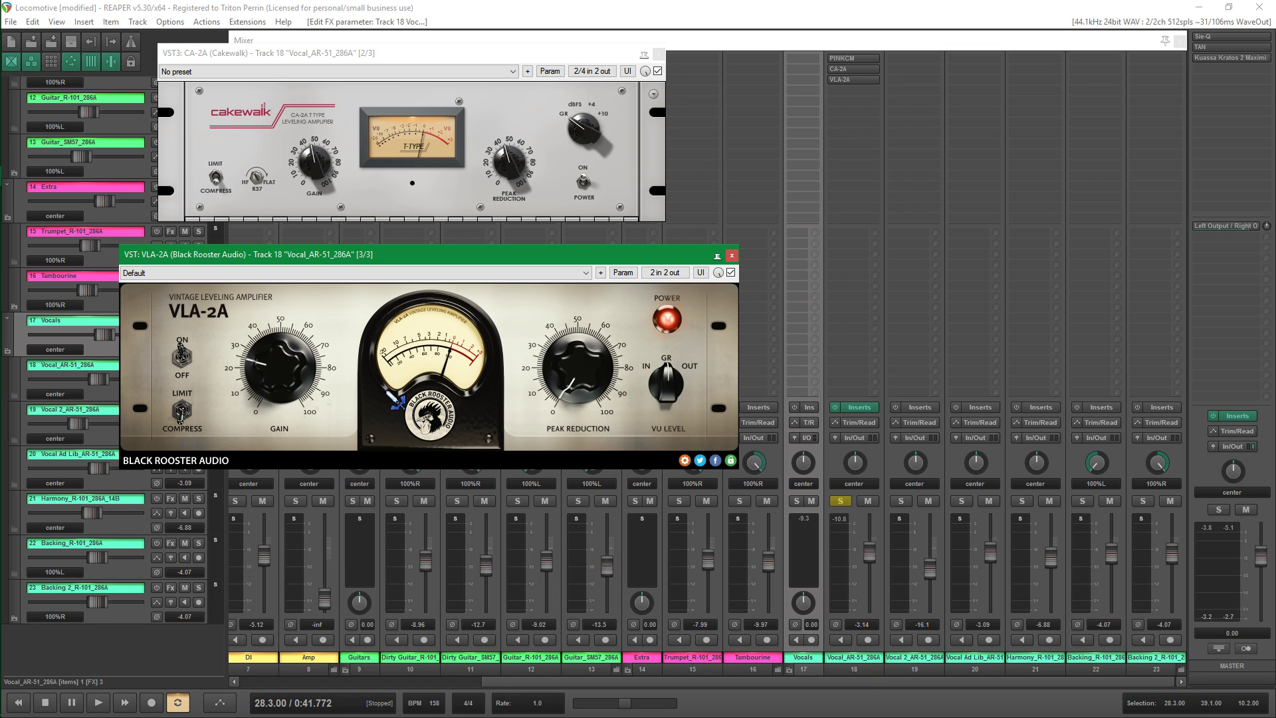
With the CA-2A bypassed and the vocal playing, set the VLA-2A's Peak Reduction to about 75 and its Gain to about 35.
left_click(658, 71)
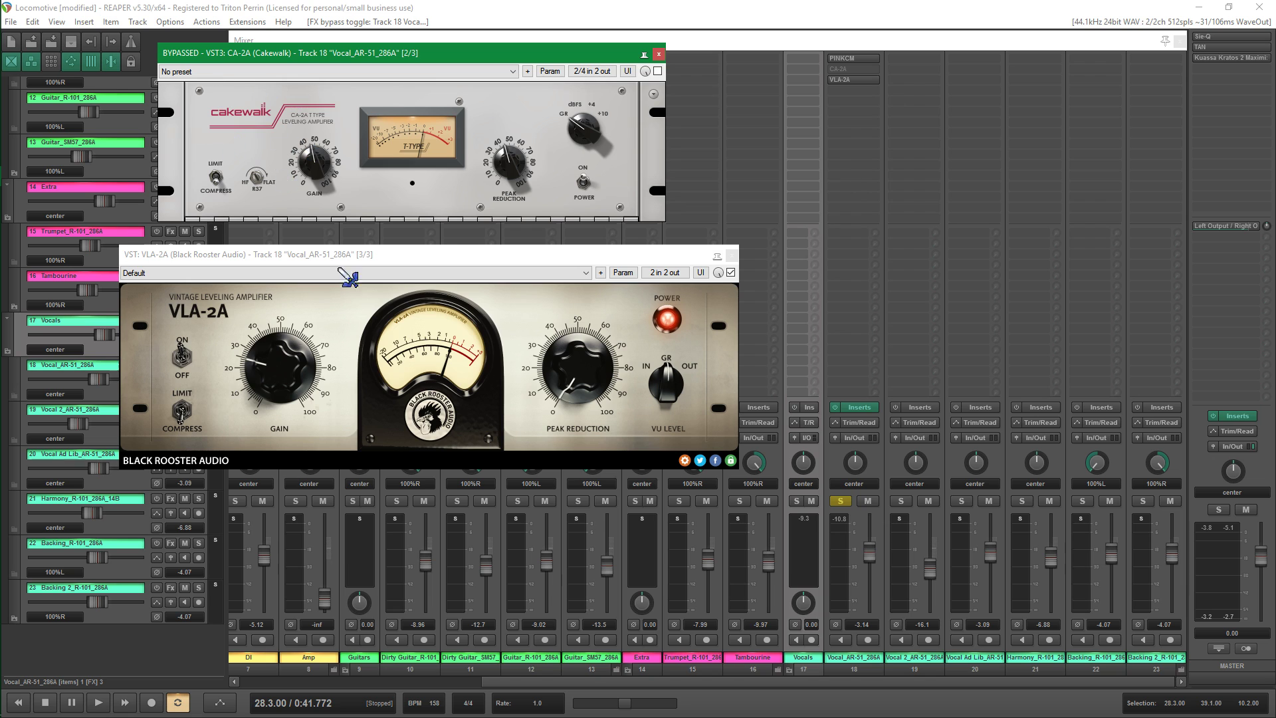
key("space")
left_click(568, 385)
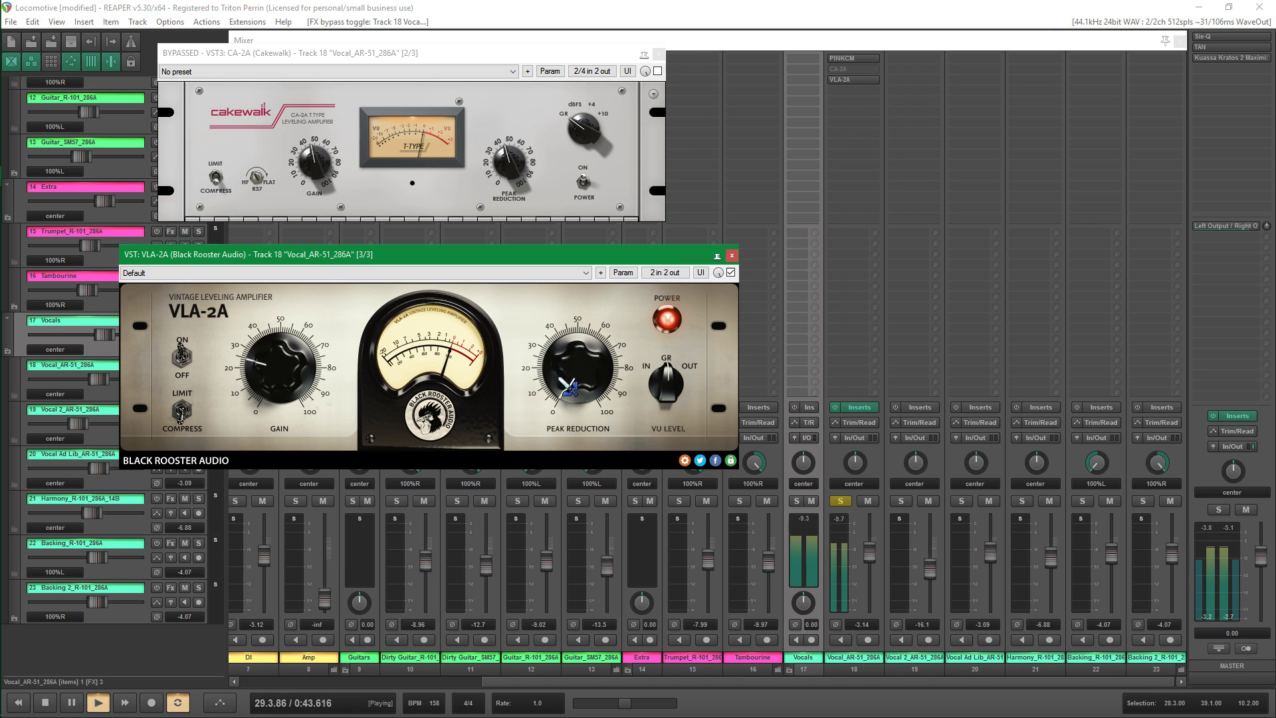
left_click_drag(568, 386, 607, 337)
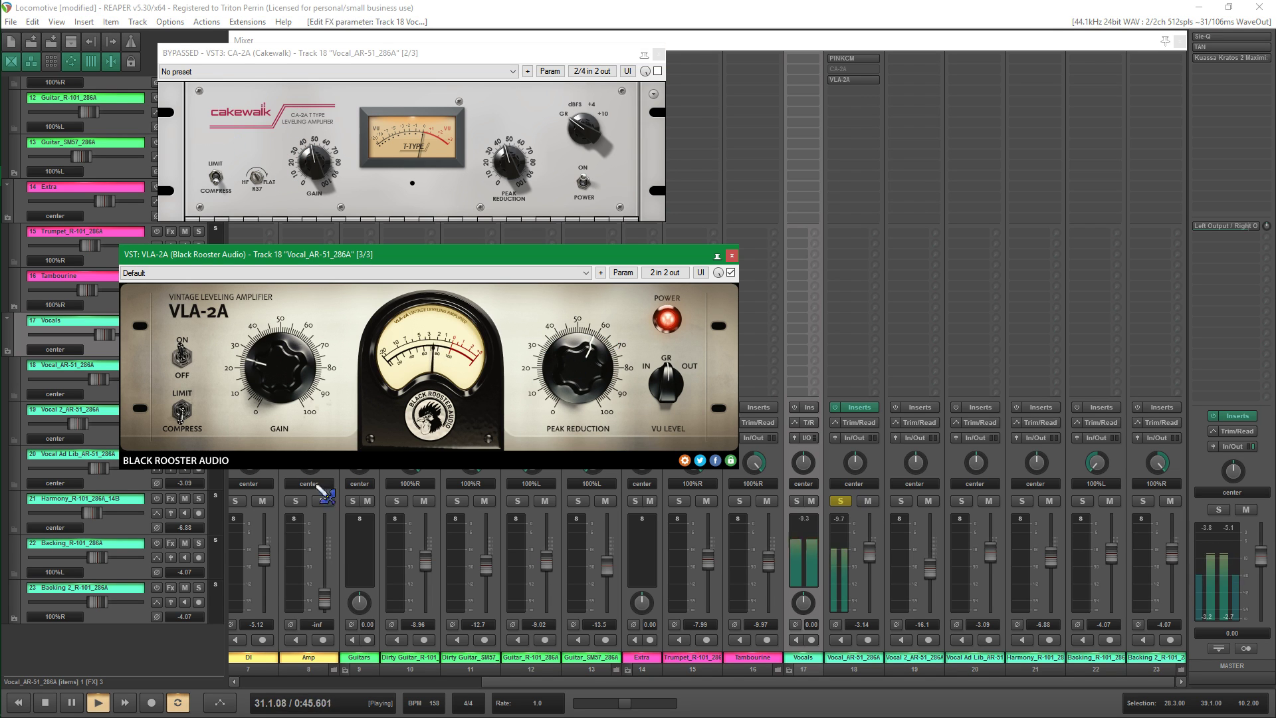
left_click(100, 703)
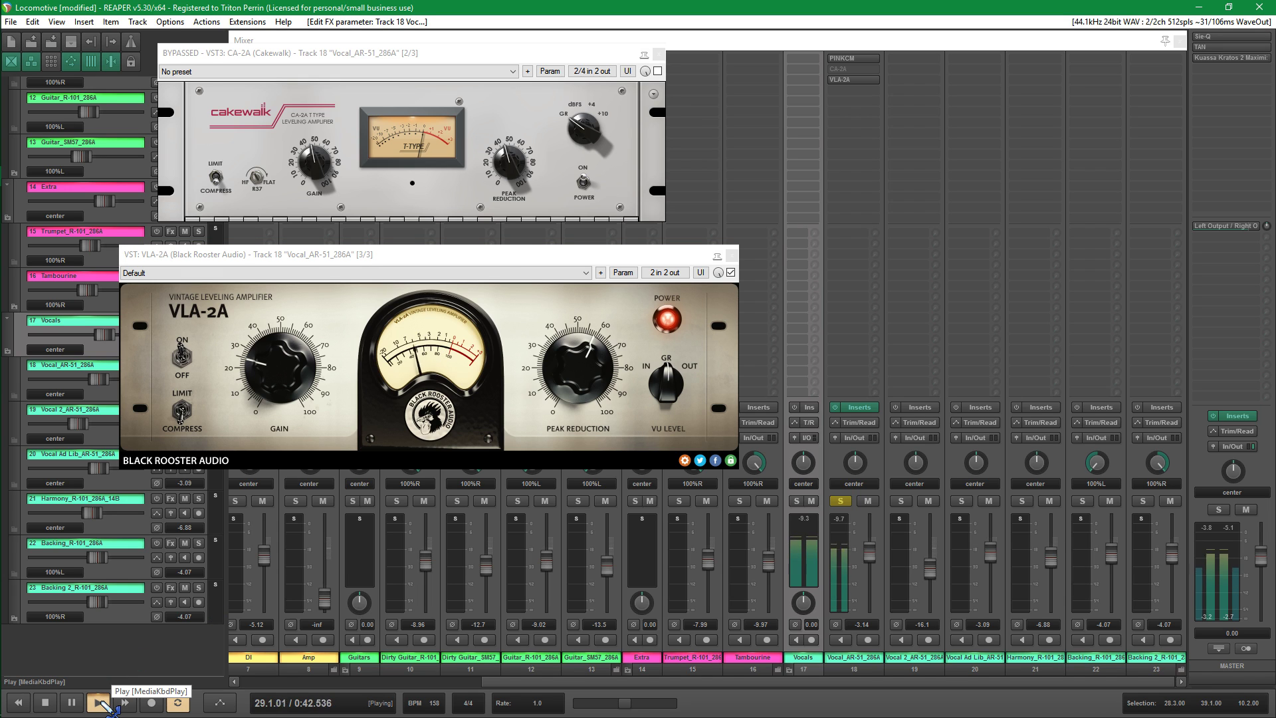
left_click_drag(585, 372, 618, 373)
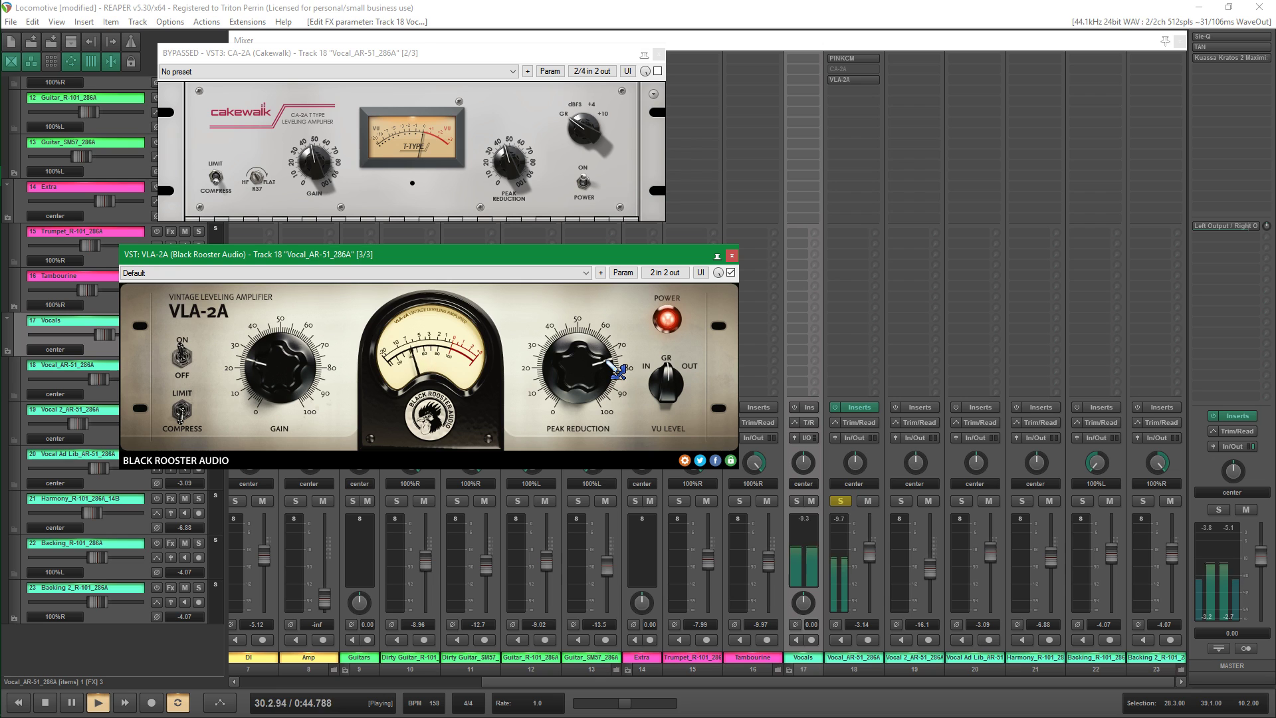
left_click(100, 703)
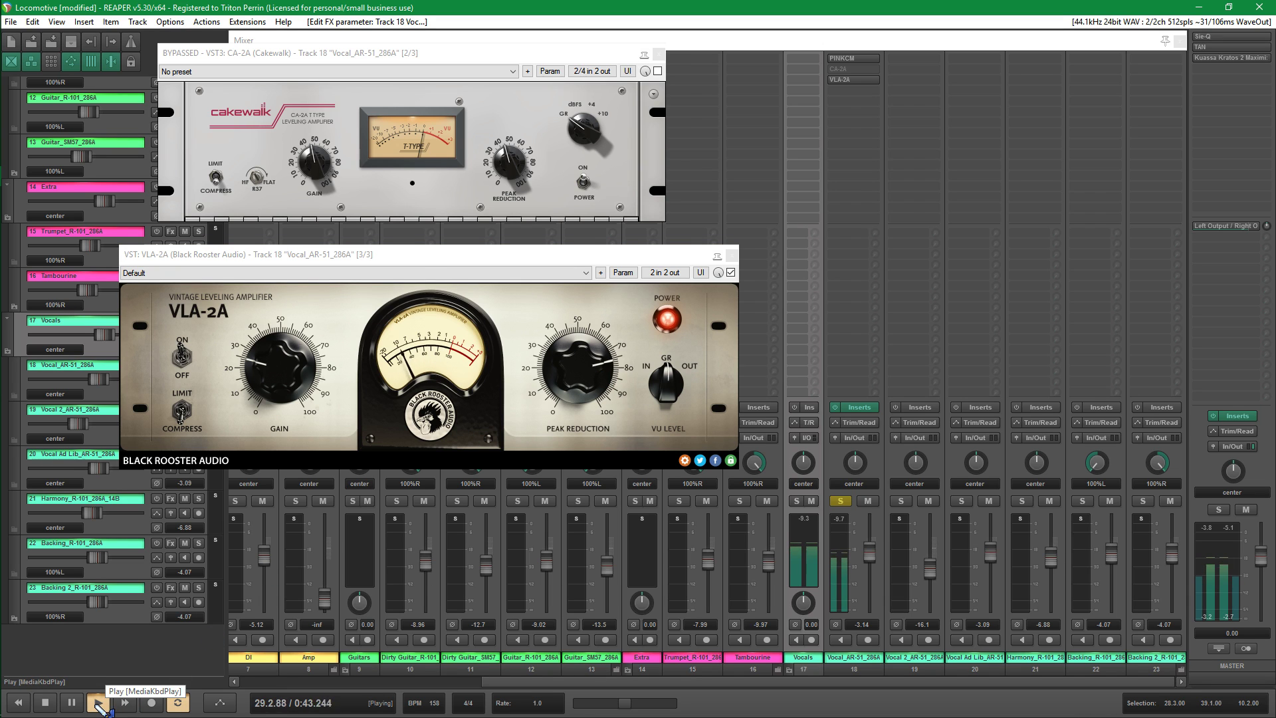
left_click(589, 370)
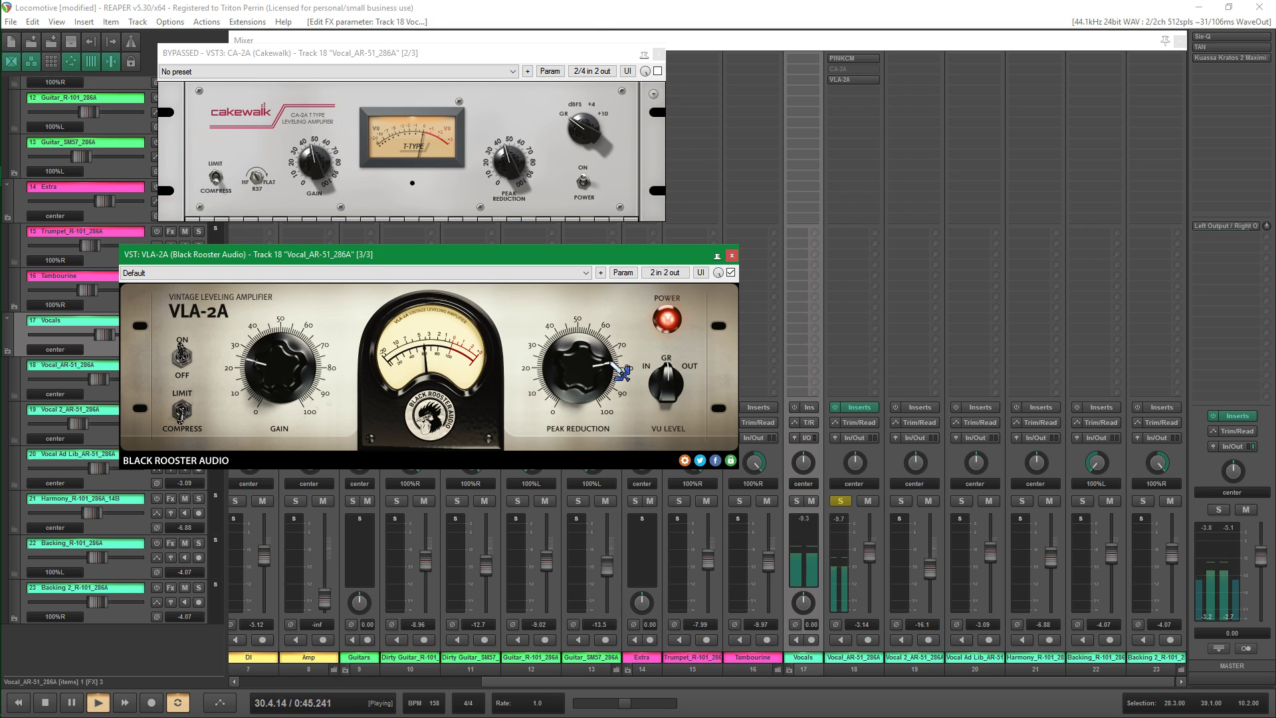
left_click_drag(610, 363, 602, 358)
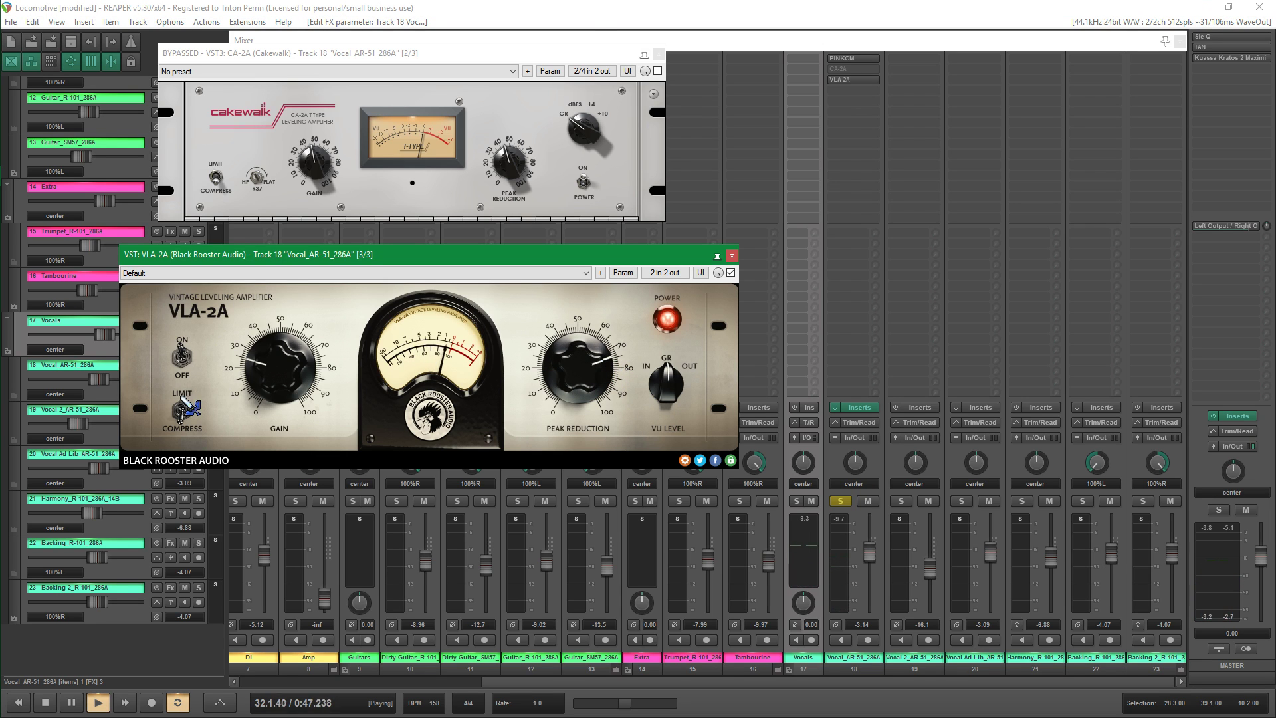
left_click_drag(277, 364, 275, 359)
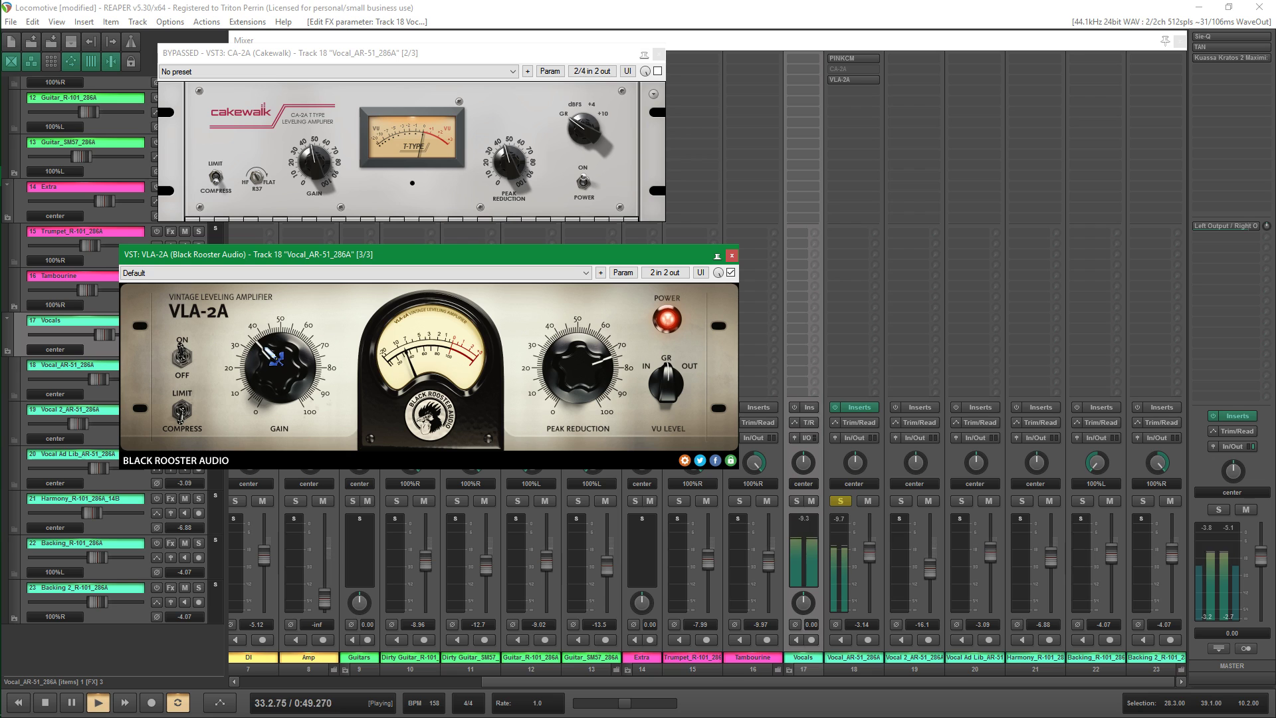
Compare the VLA-2A bypassed and enabled during playback, leave it enabled and stop the transport.
left_click(731, 272)
left_click(730, 272)
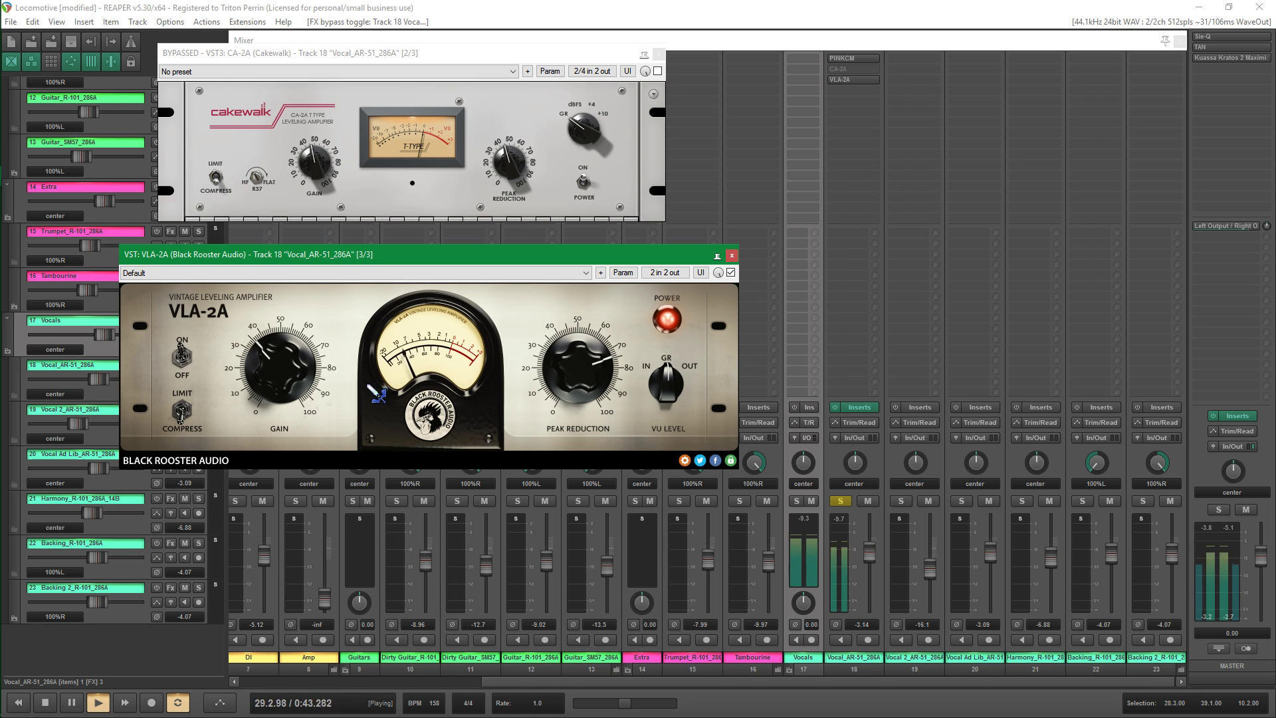
left_click(730, 273)
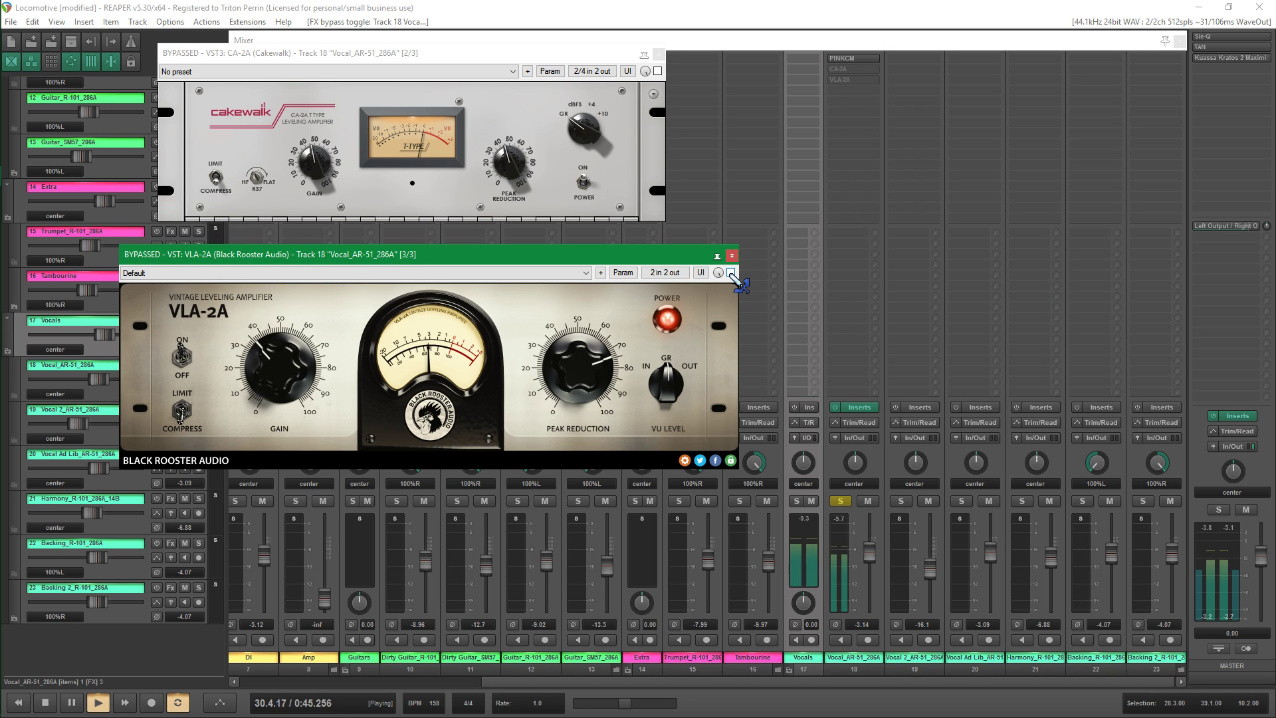
left_click(730, 272)
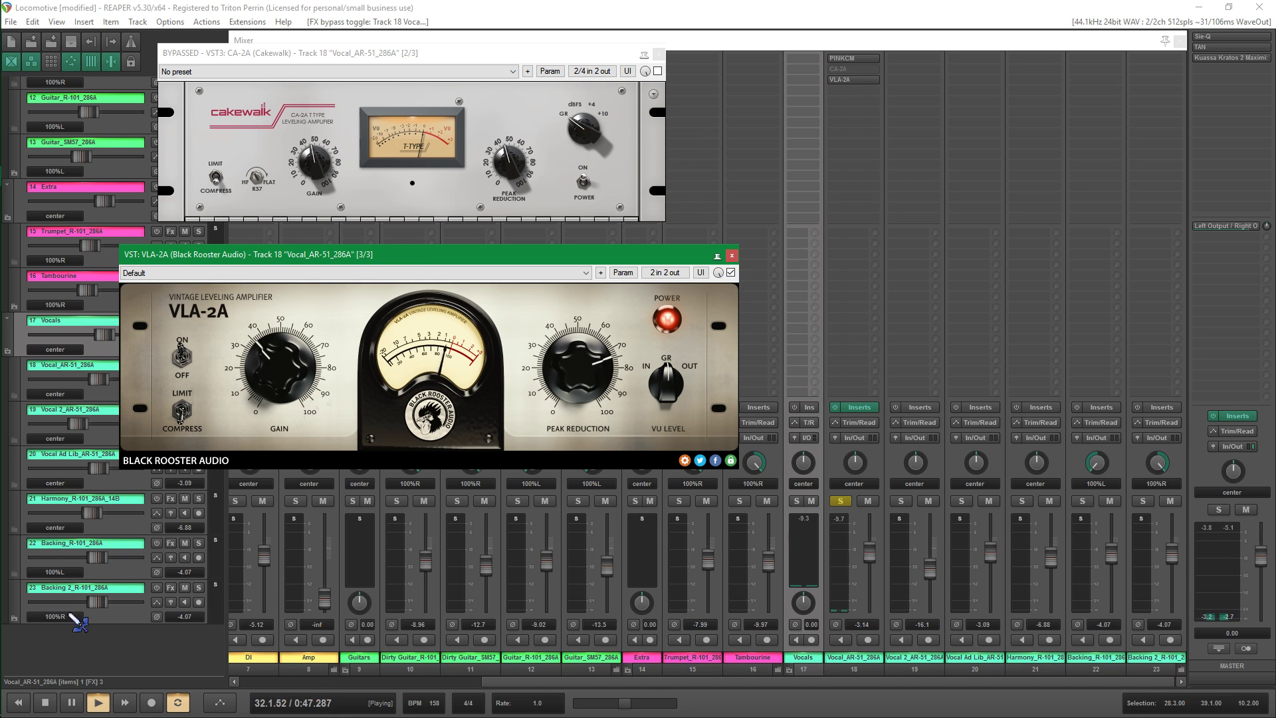
left_click(48, 704)
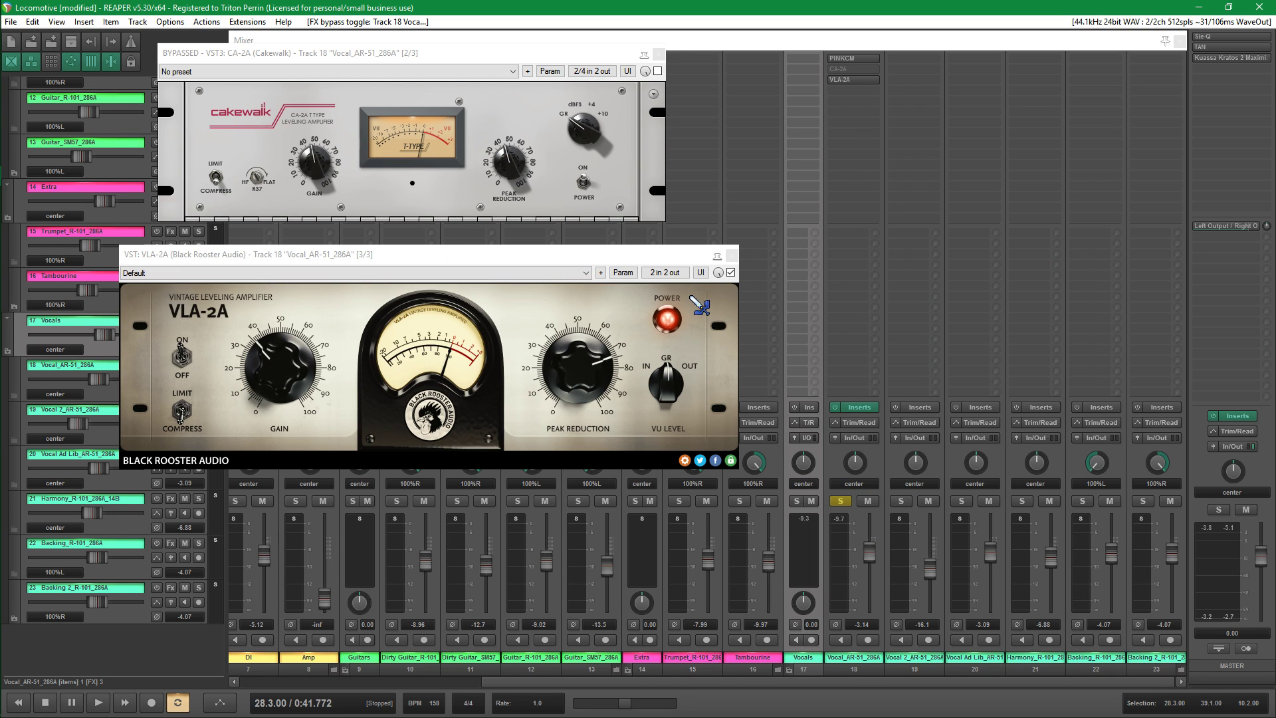
Close the floating compressor windows and open the FX chain of the Vocal_AR-51_286A track.
left_click(659, 54)
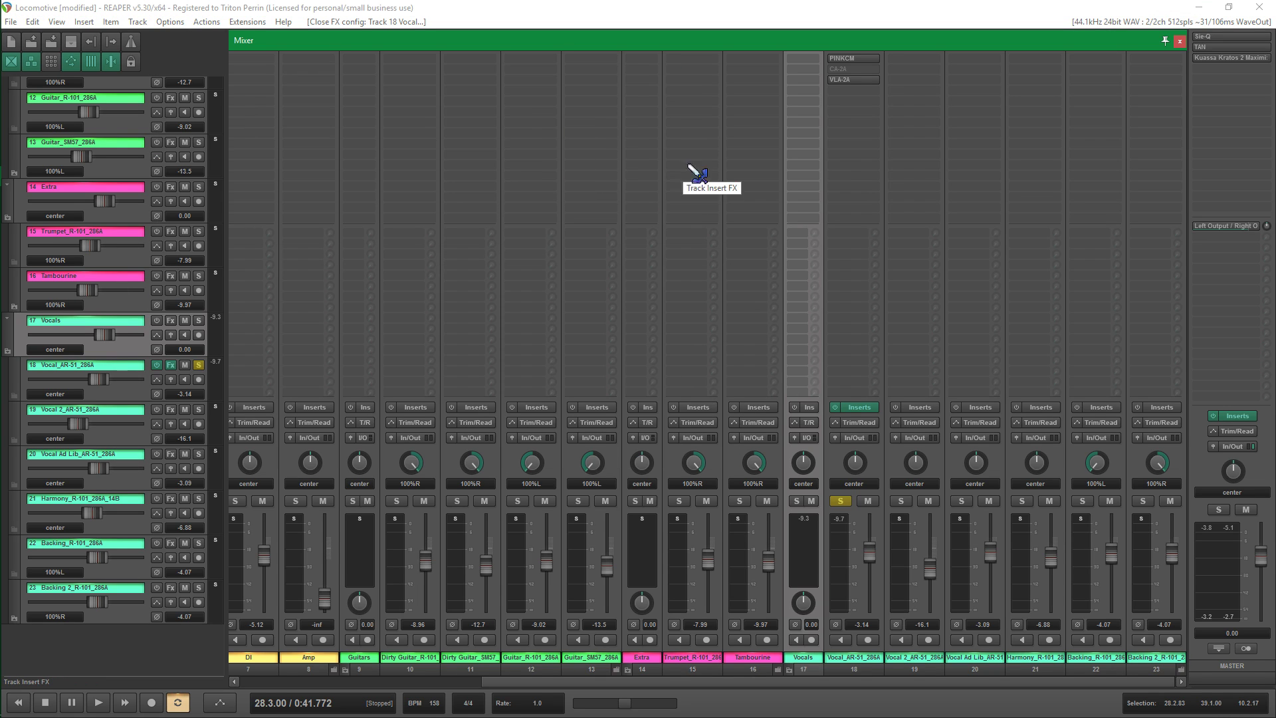
left_click(857, 413)
left_click_drag(635, 210, 453, 139)
Select the CA-2A and VLA-2A together in the FX chain and toggle their bypass states back and forth.
left_click(185, 177)
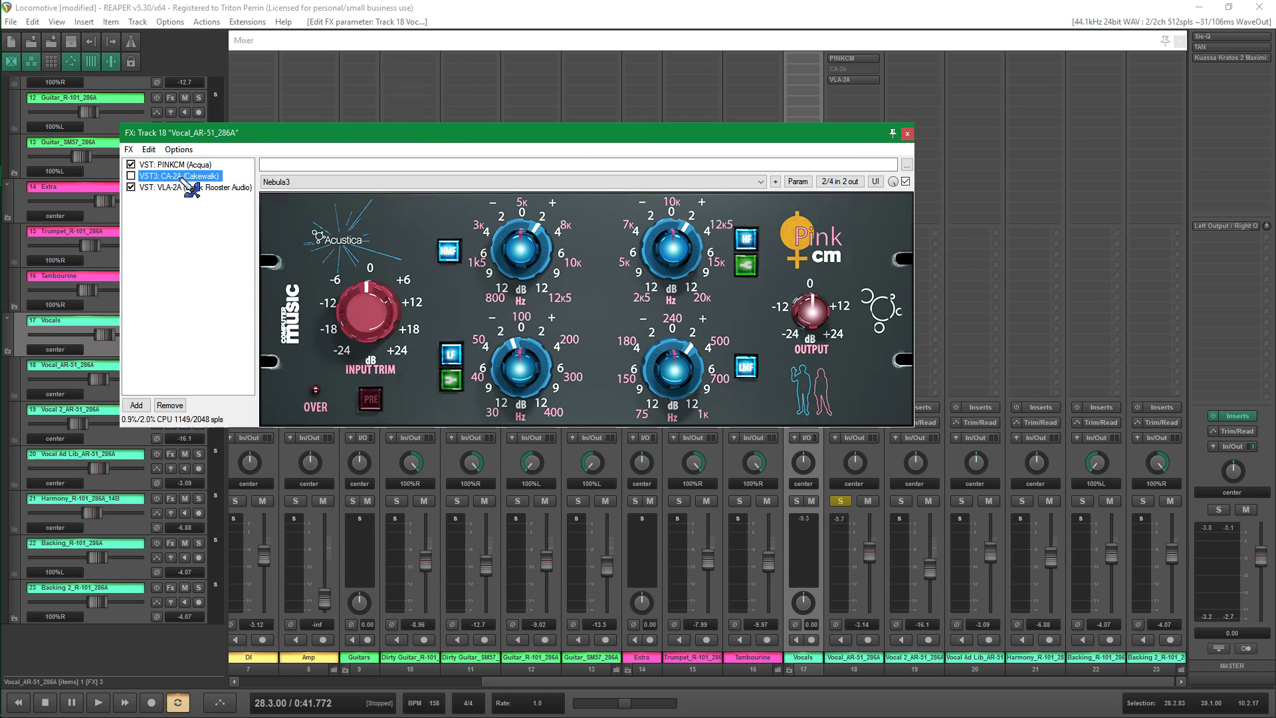
left_click_drag(319, 136, 367, 127)
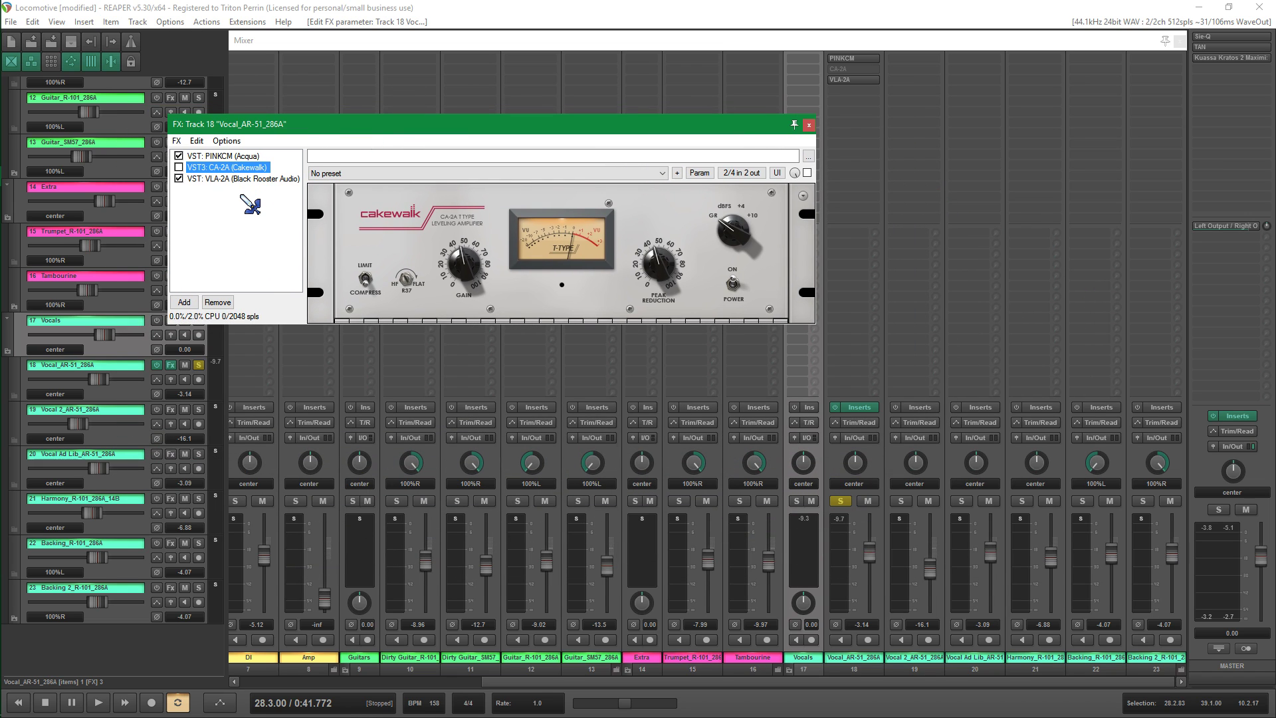
left_click_drag(250, 208, 223, 252)
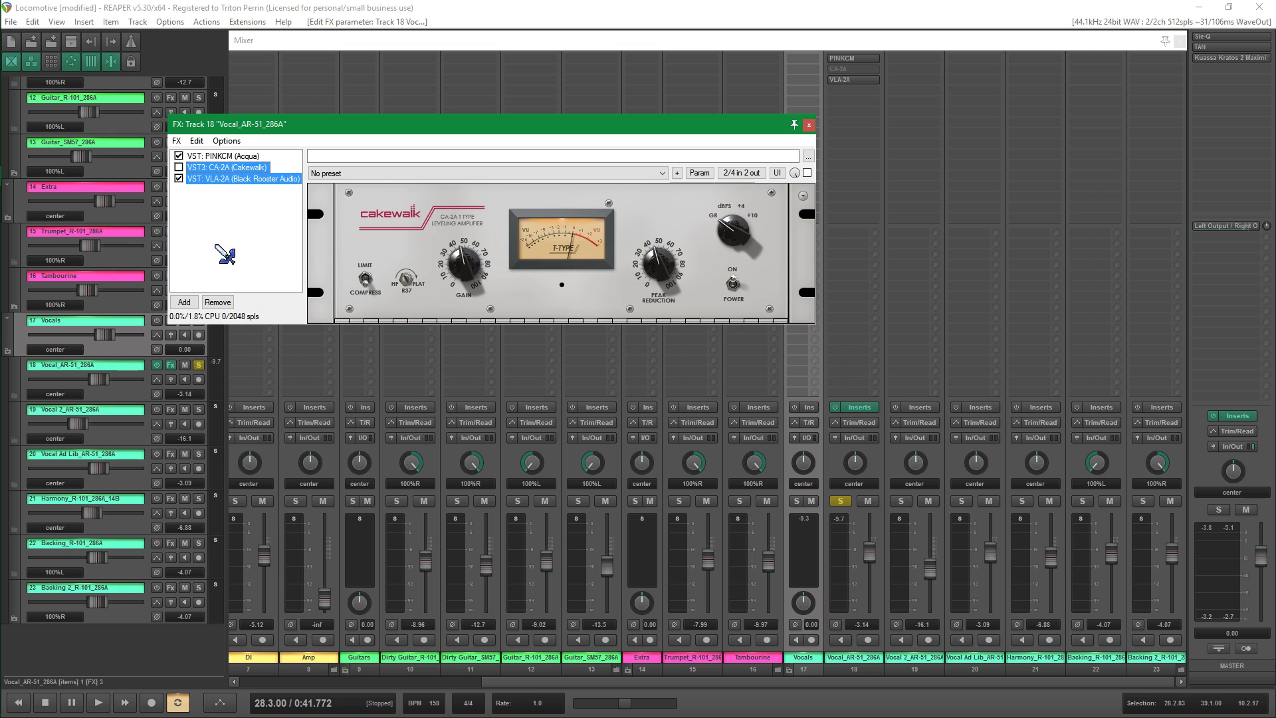
key("ctrl+b")
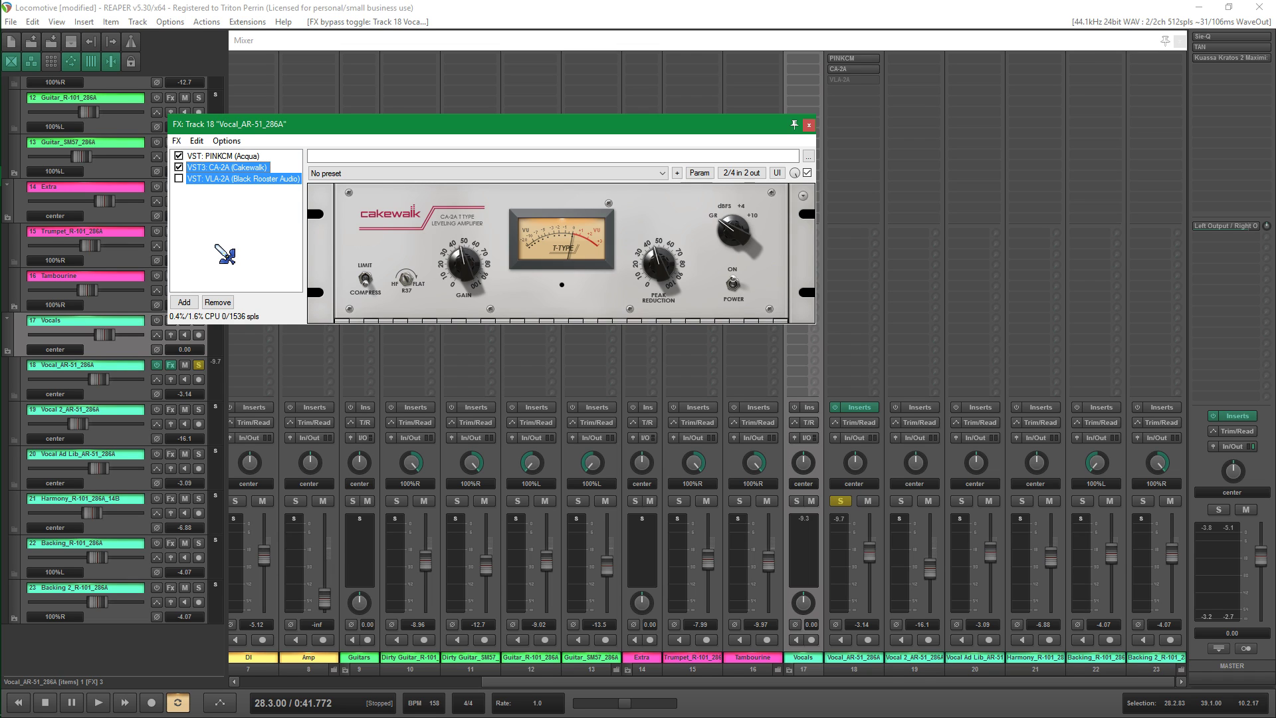
key("ctrl+b")
key("ctrl+b")
key("ctrl+b")
With the FX chain window placed below the floating compressors, switch from the VLA-2A to the CA-2A during playback.
left_click_drag(434, 200, 433, 206)
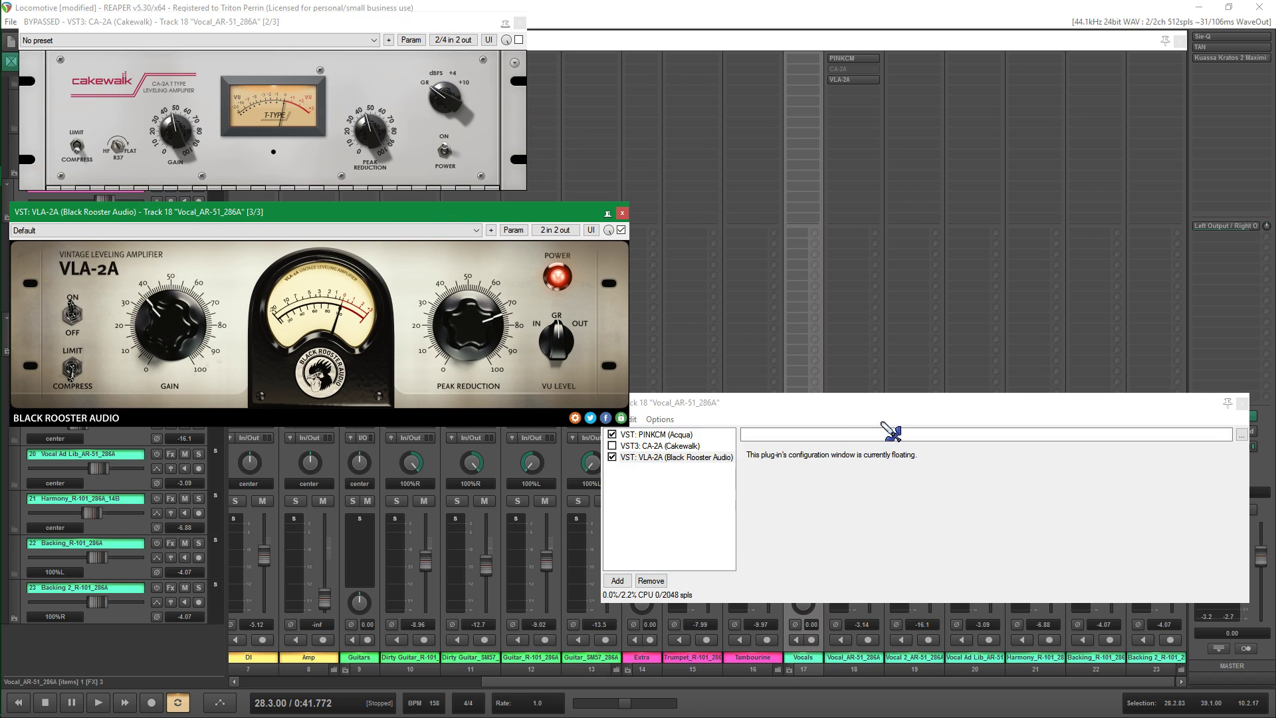
left_click_drag(863, 402, 664, 452)
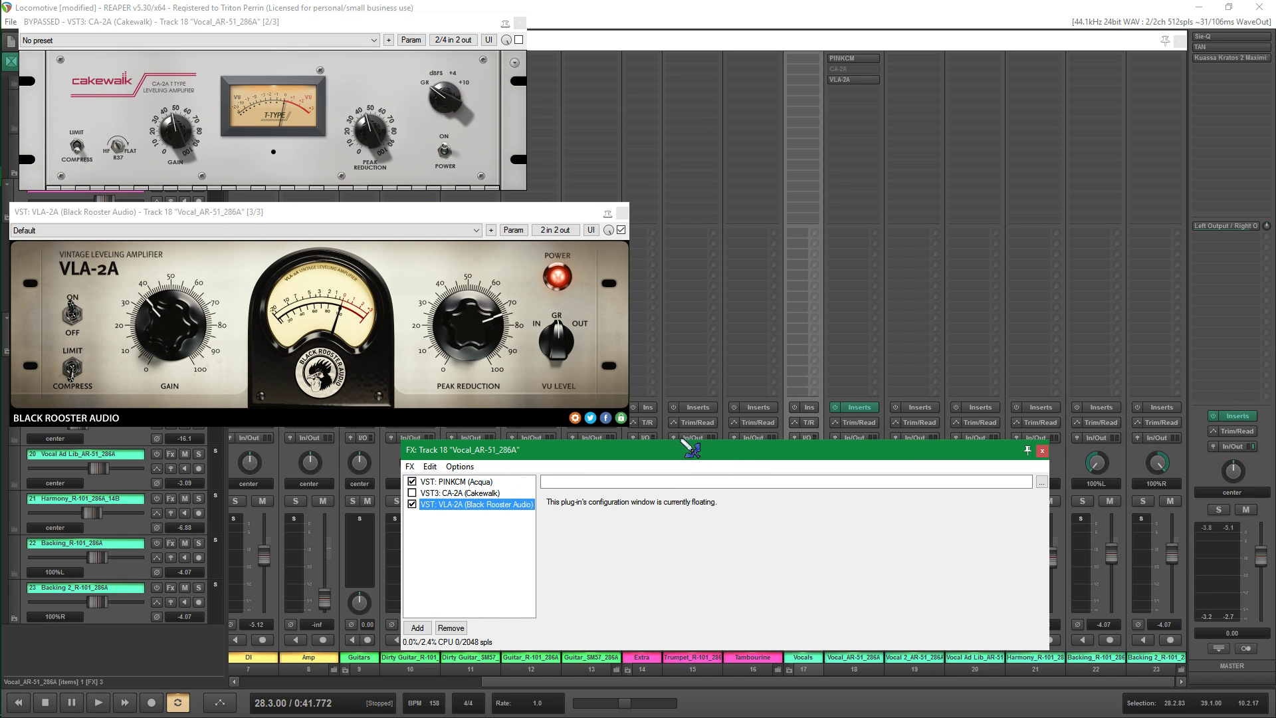
left_click(98, 703)
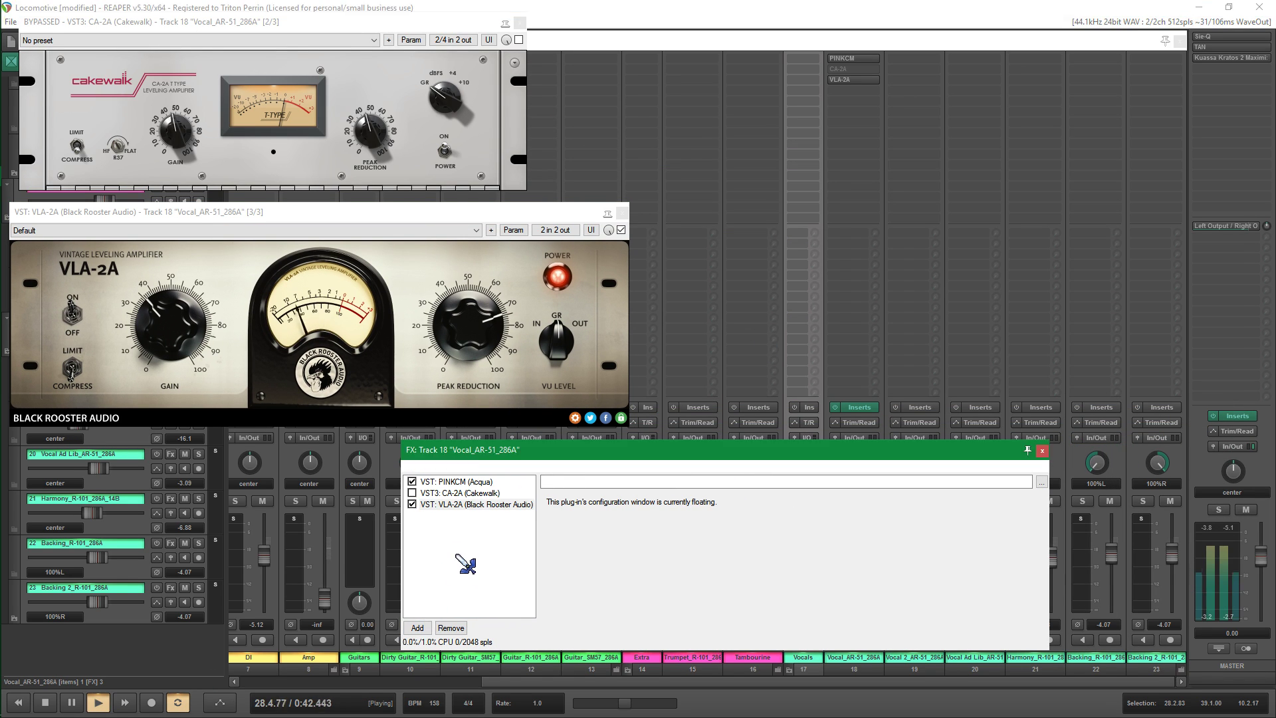
left_click_drag(445, 557, 456, 508)
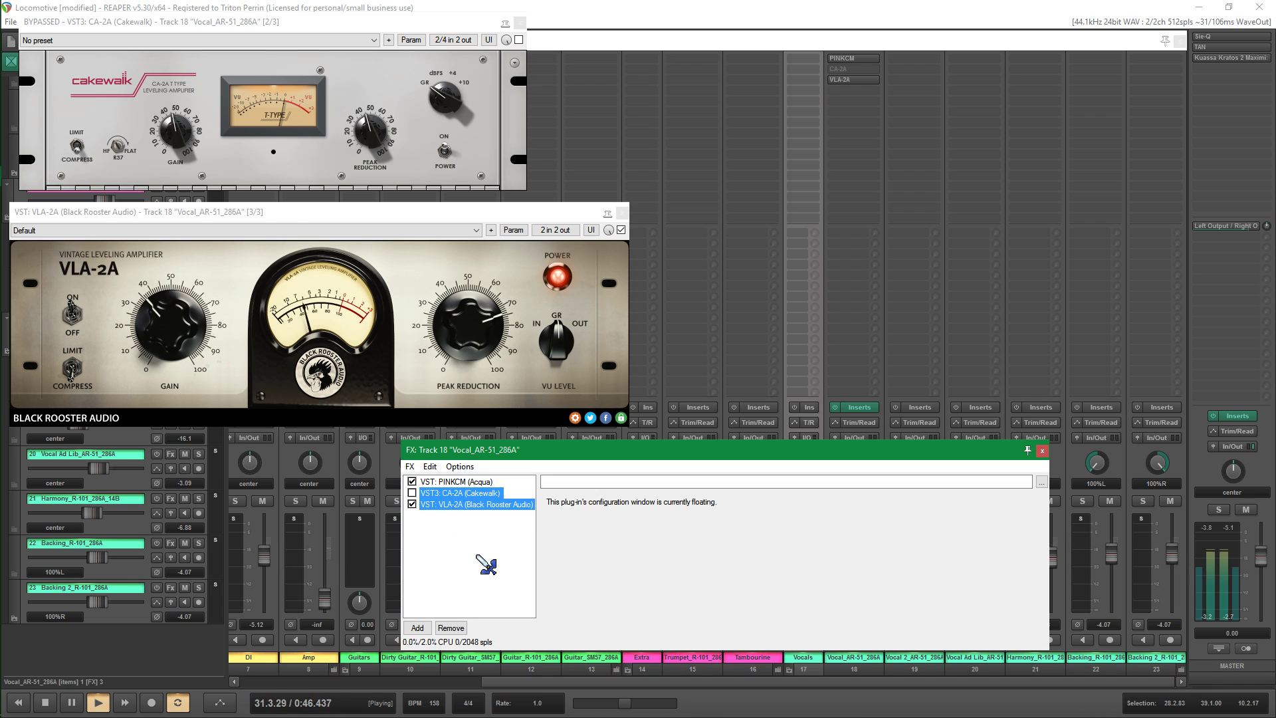
key("ctrl+b")
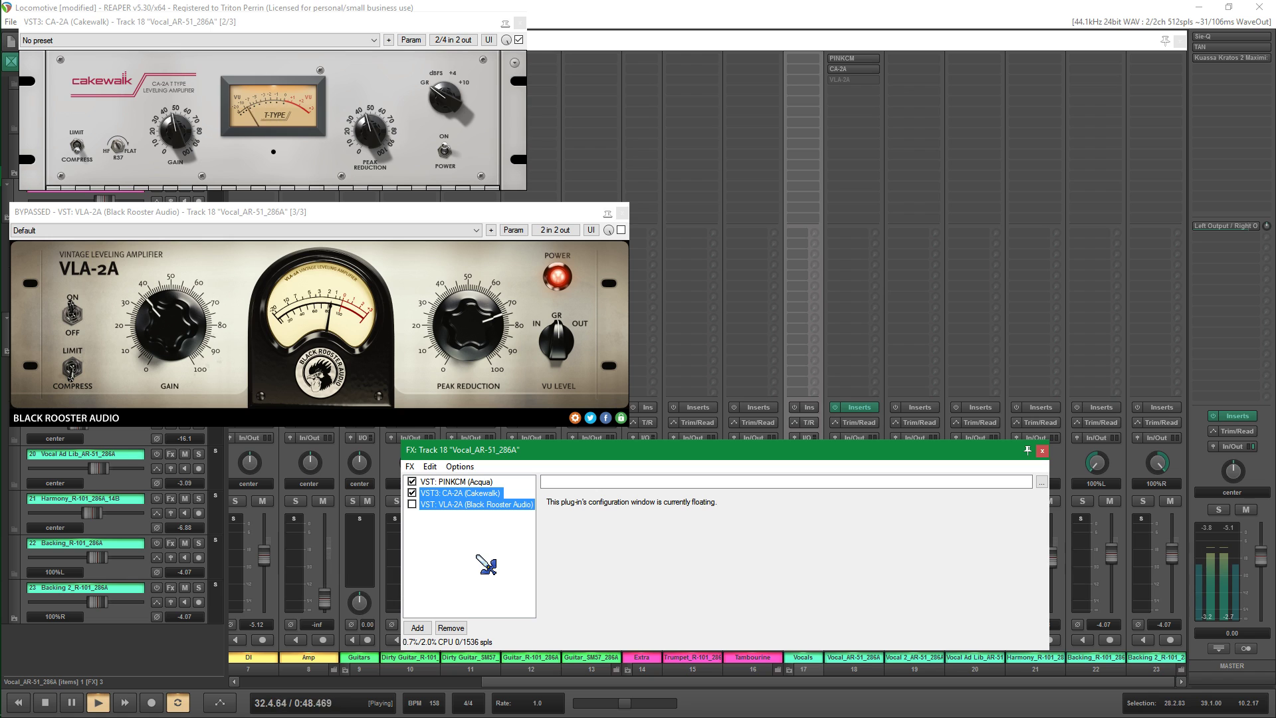
Switch repeatedly between the CA-2A and VLA-2A on the vocal during playback, ending on the VLA-2A, and stop the transport.
key("ctrl+b")
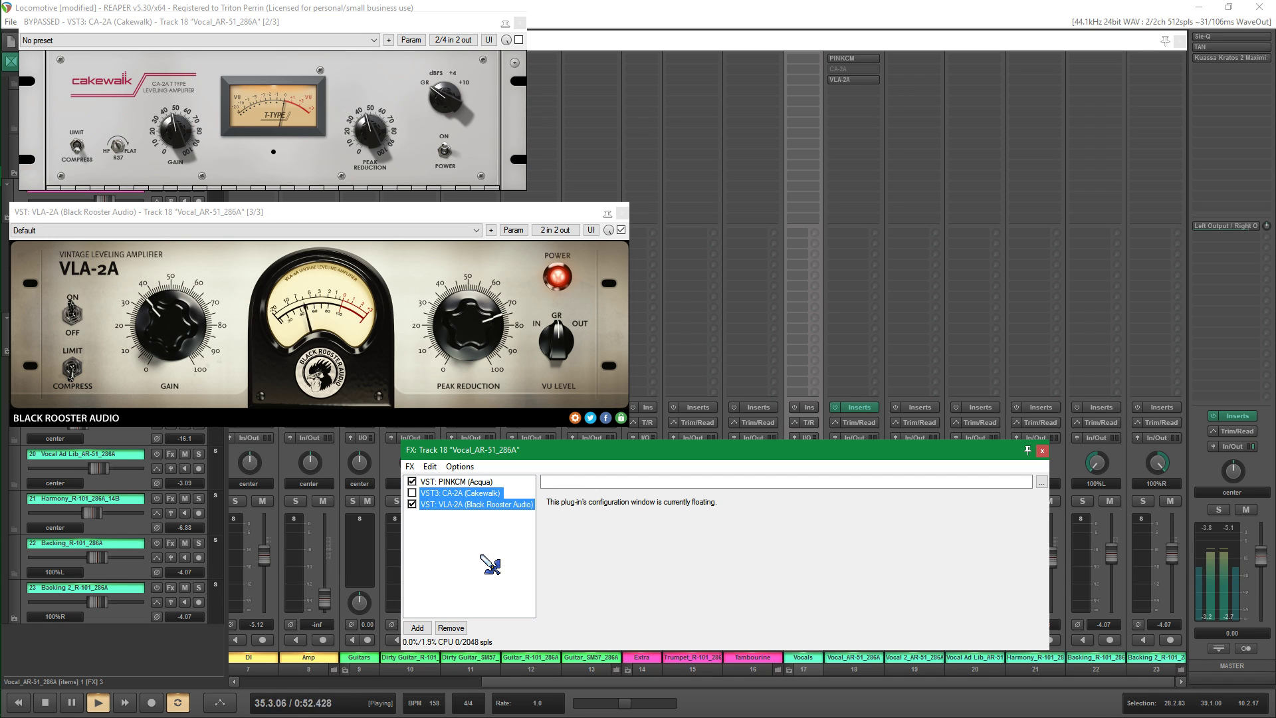
key("ctrl+b")
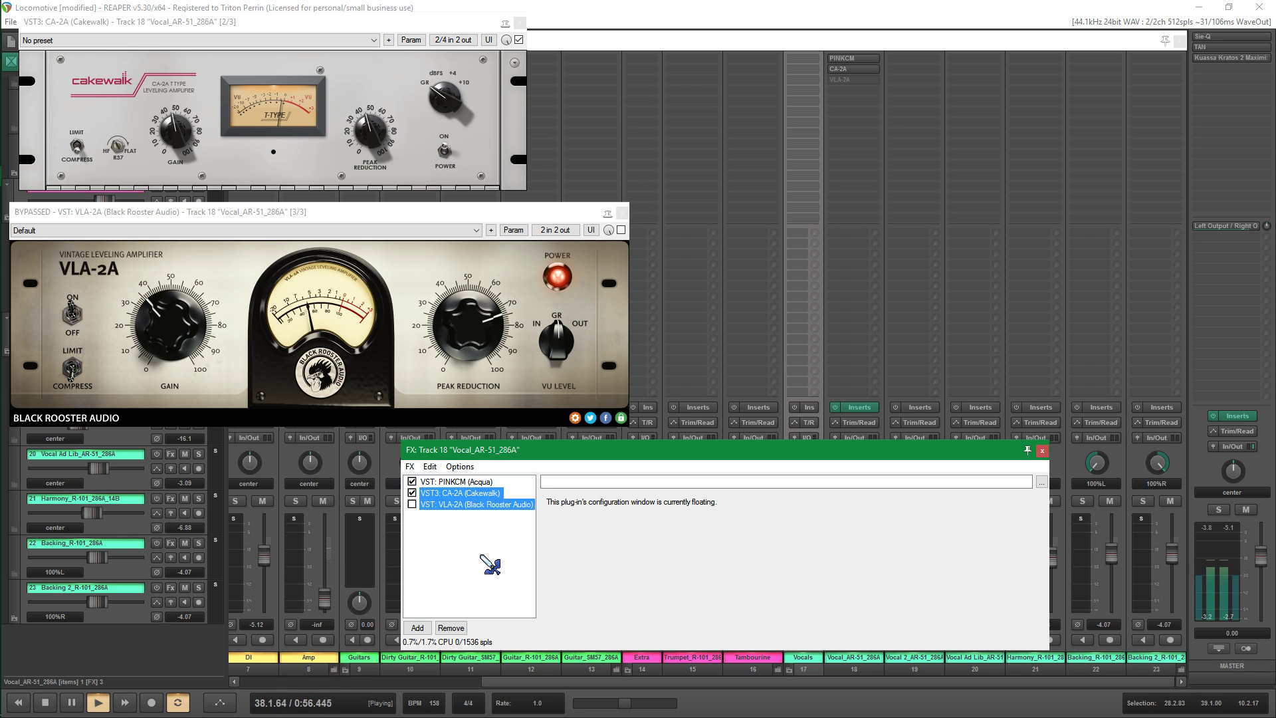
key("ctrl+b")
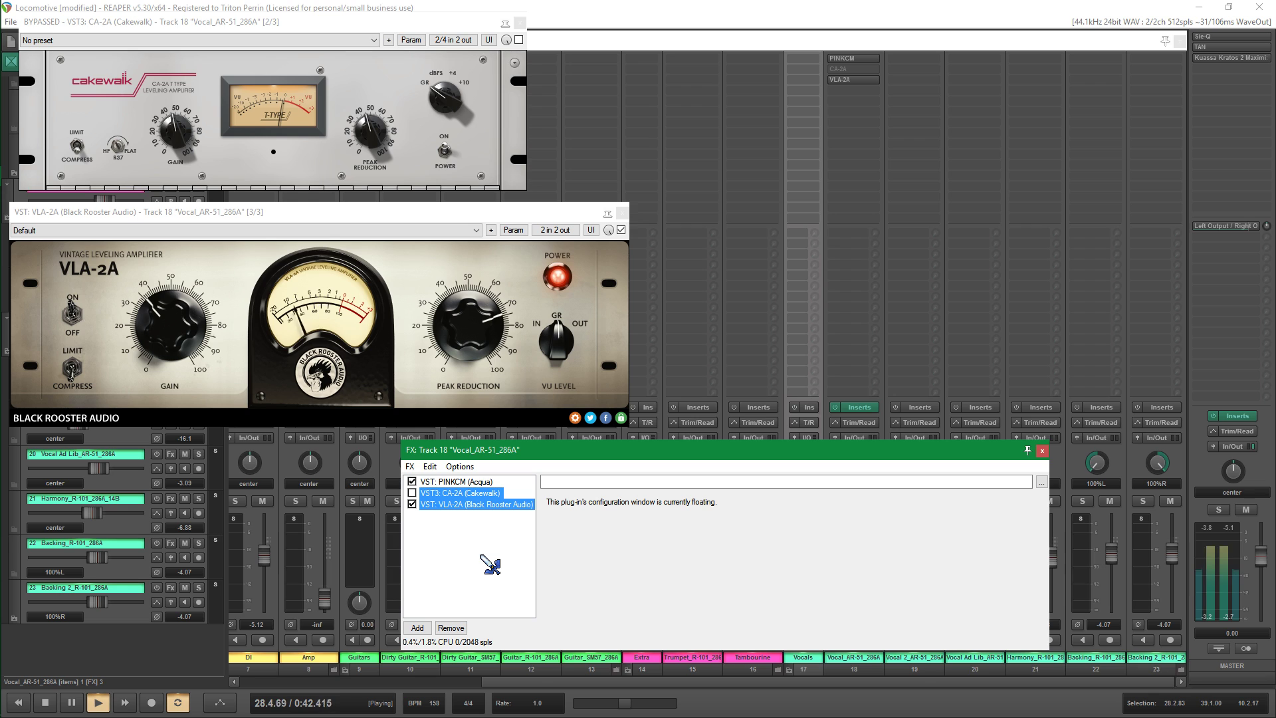
key("ctrl+b")
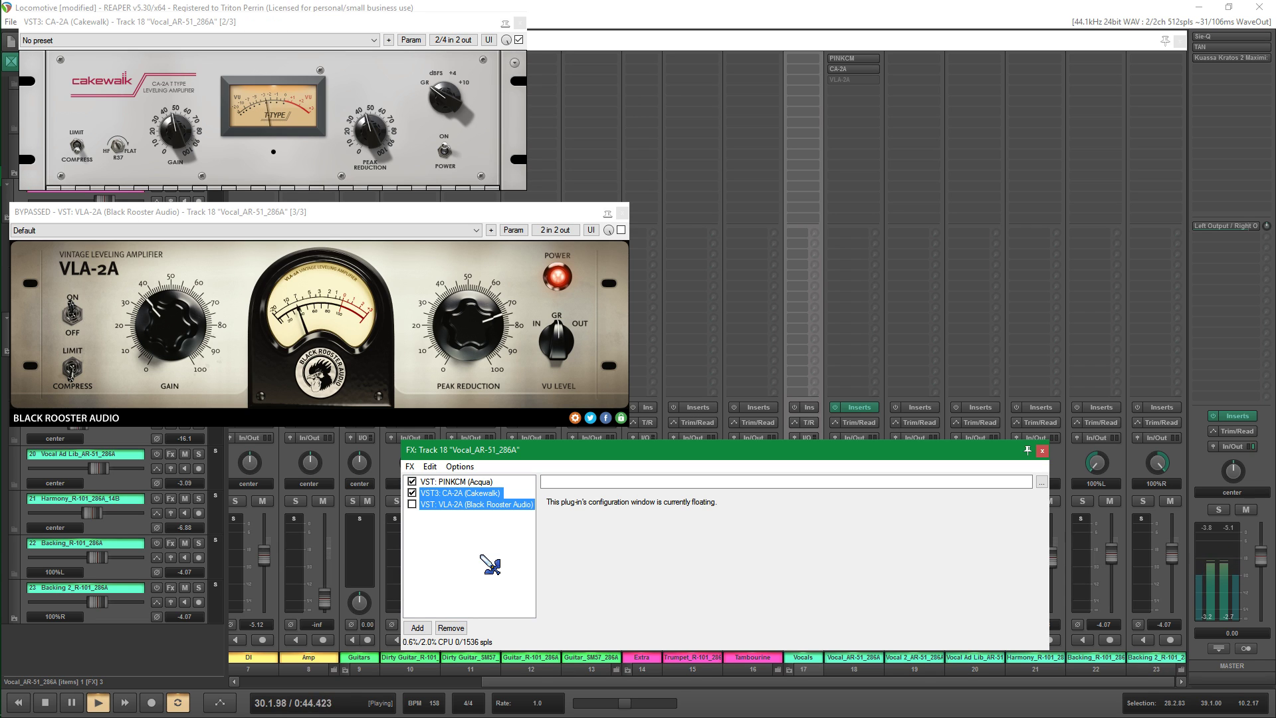
key("ctrl+b")
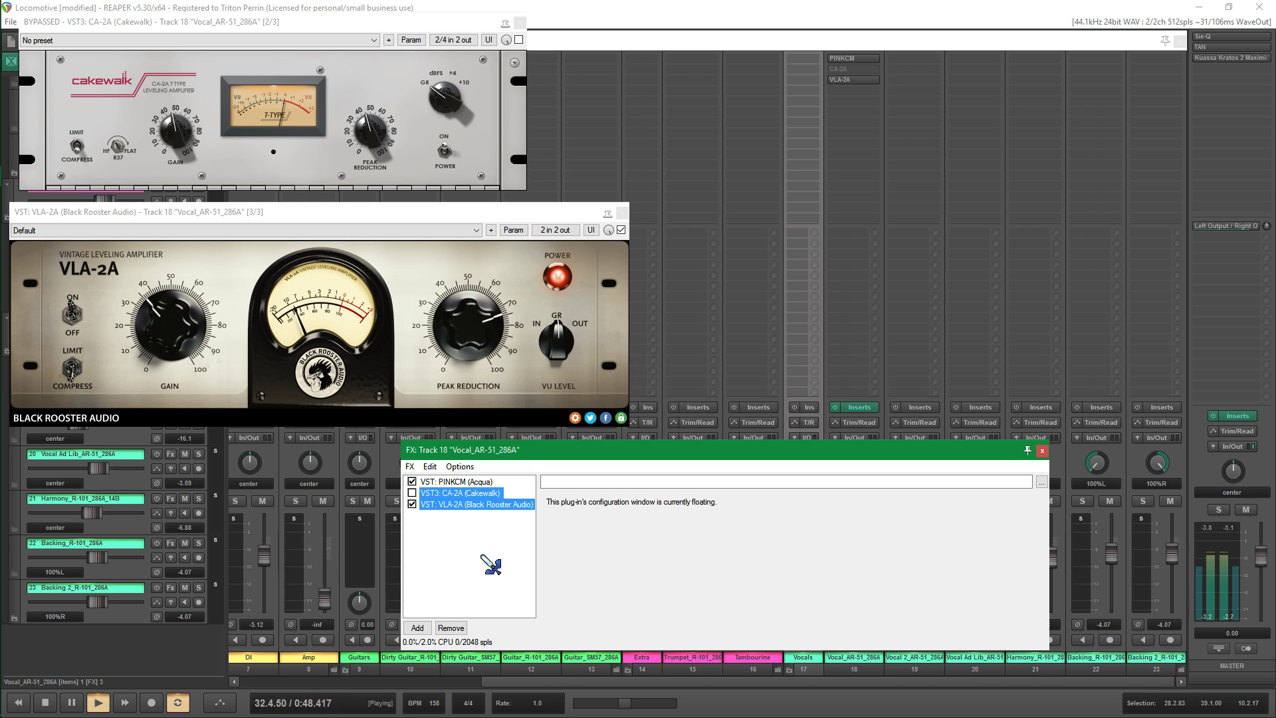
key("ctrl+b")
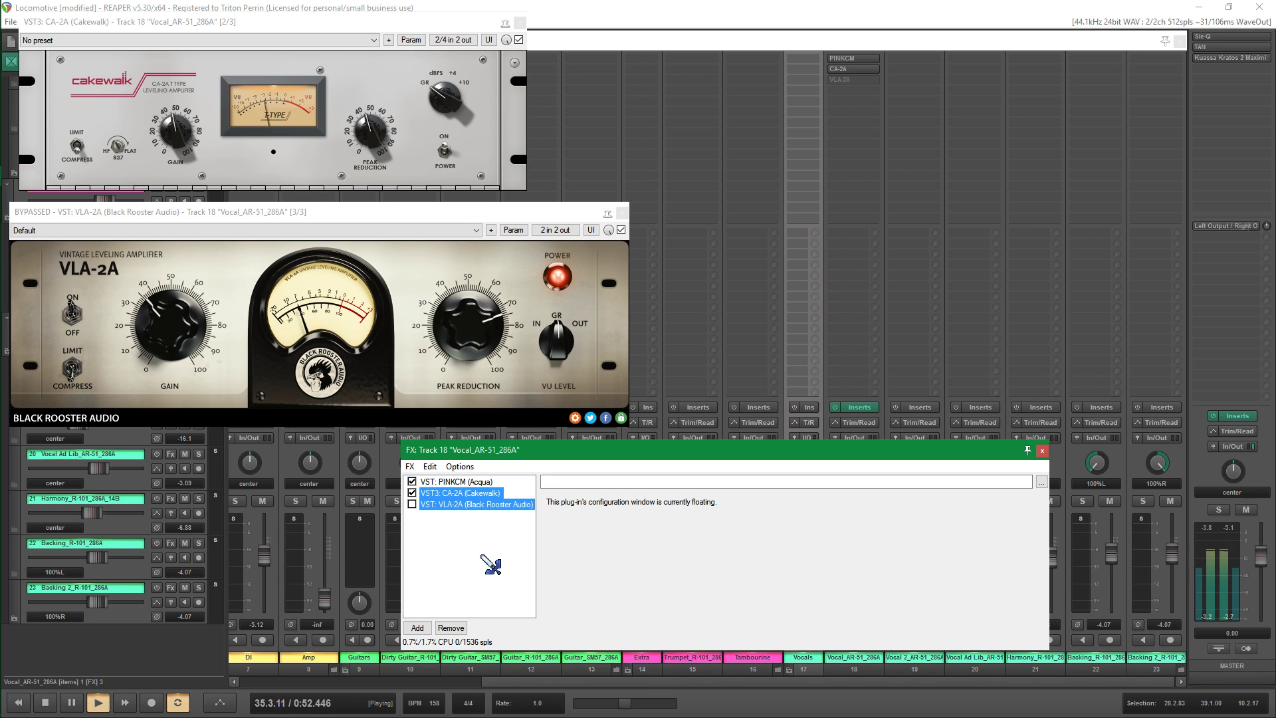
key("ctrl+b")
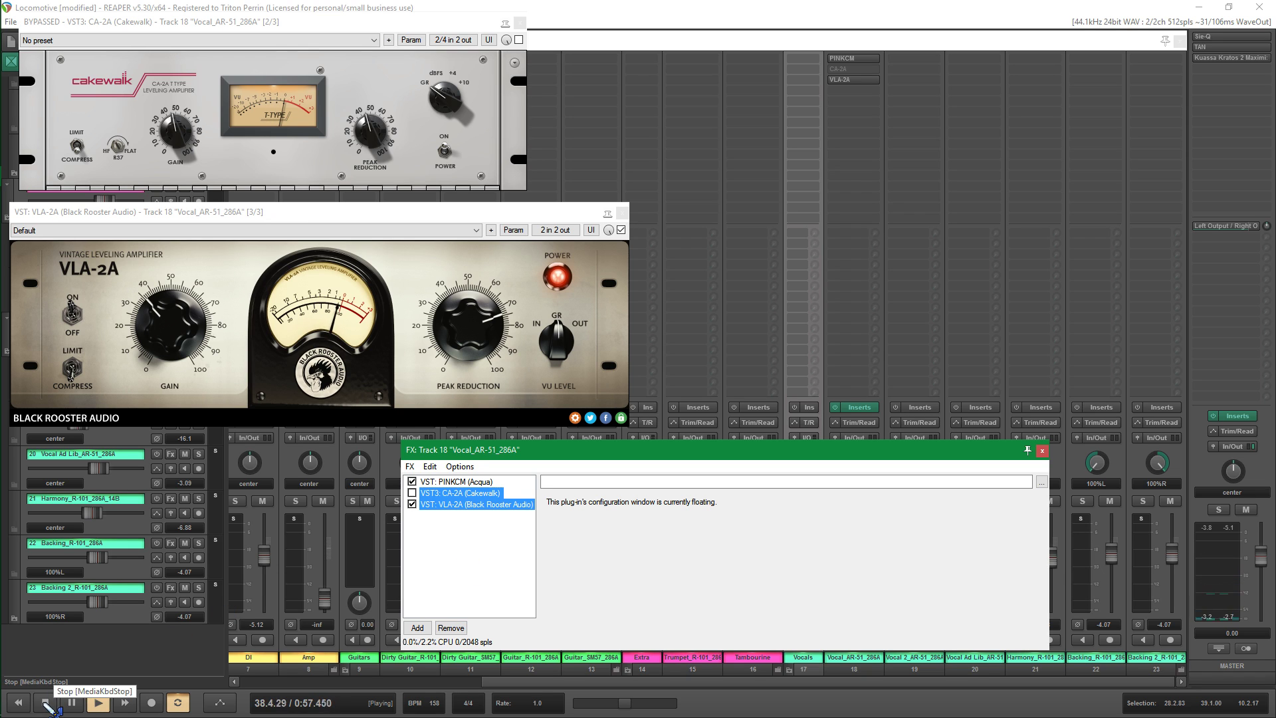
left_click(45, 702)
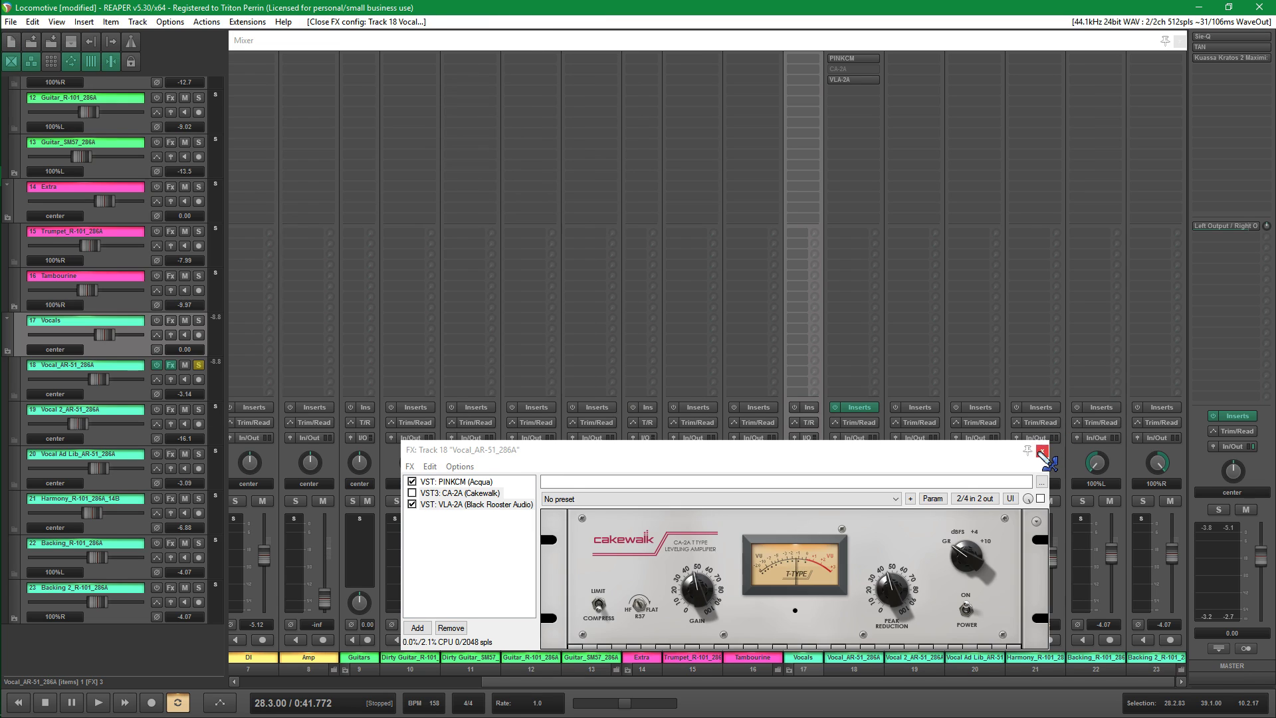
Close the vocal's FX chain window, unsolo Vocal_AR-51_286A and solo the bass DI track instead.
left_click(1042, 450)
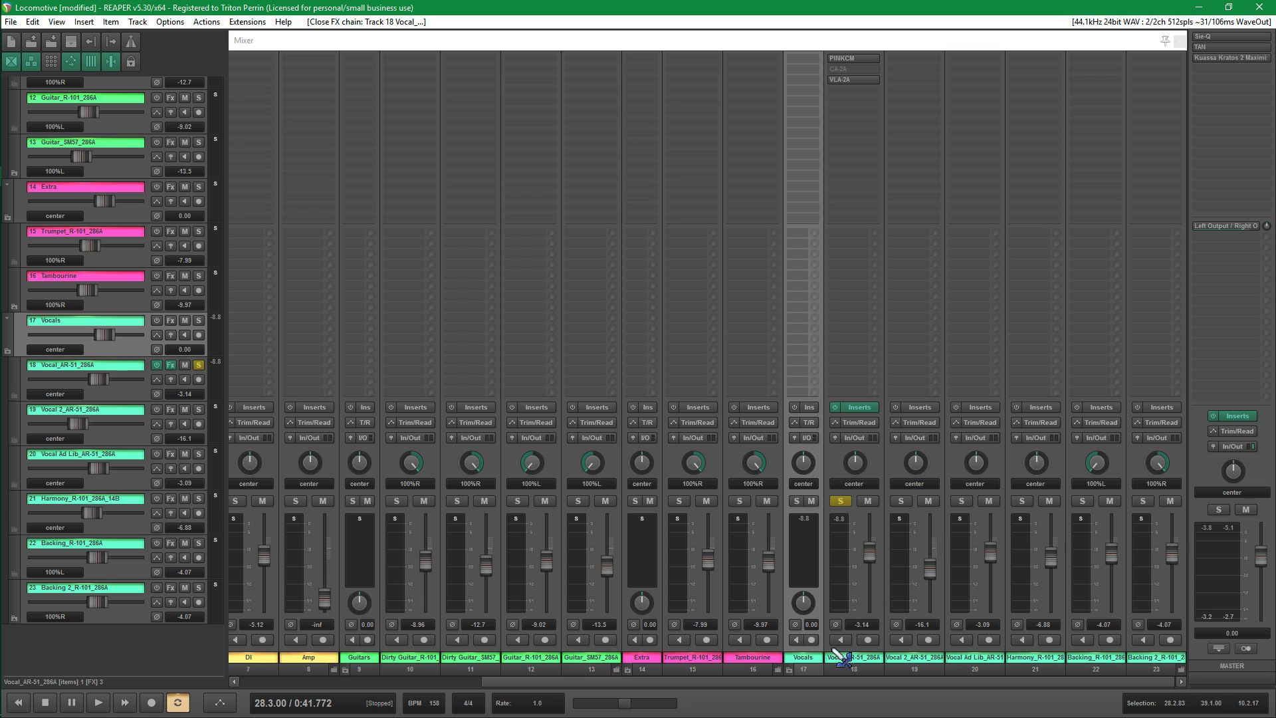
left_click(840, 500)
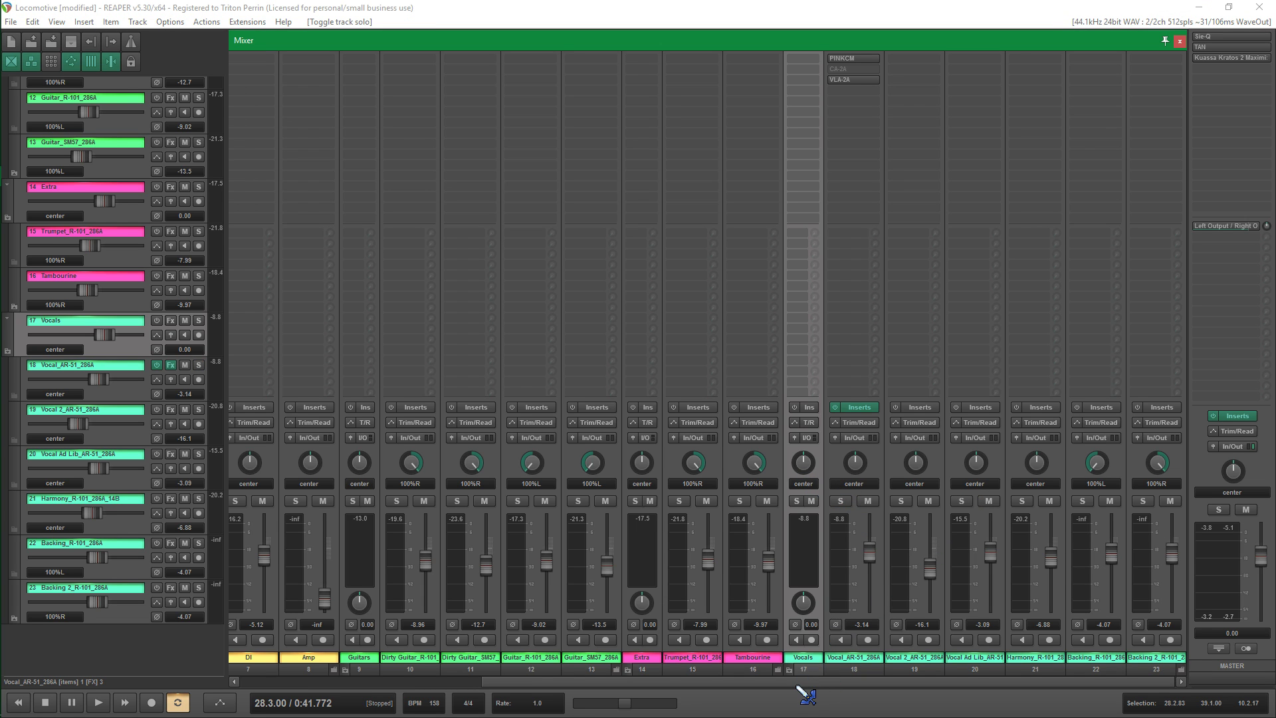
left_click_drag(798, 683, 558, 683)
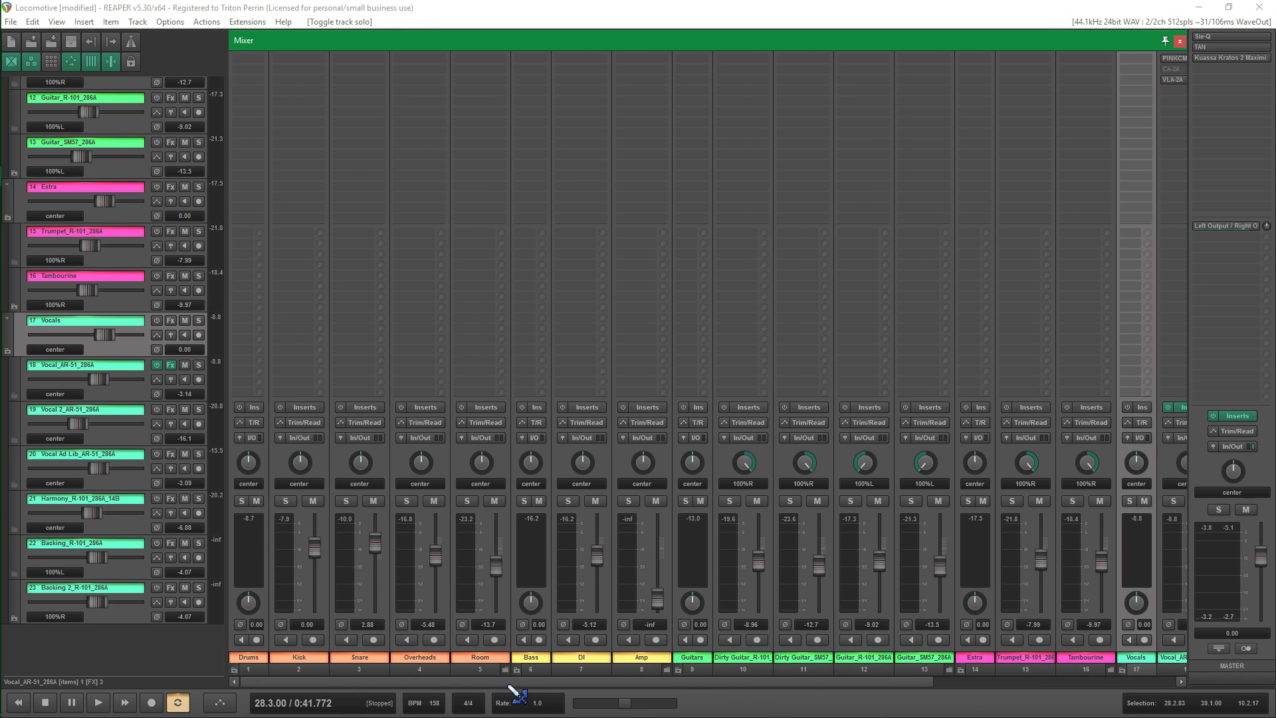
left_click(568, 500)
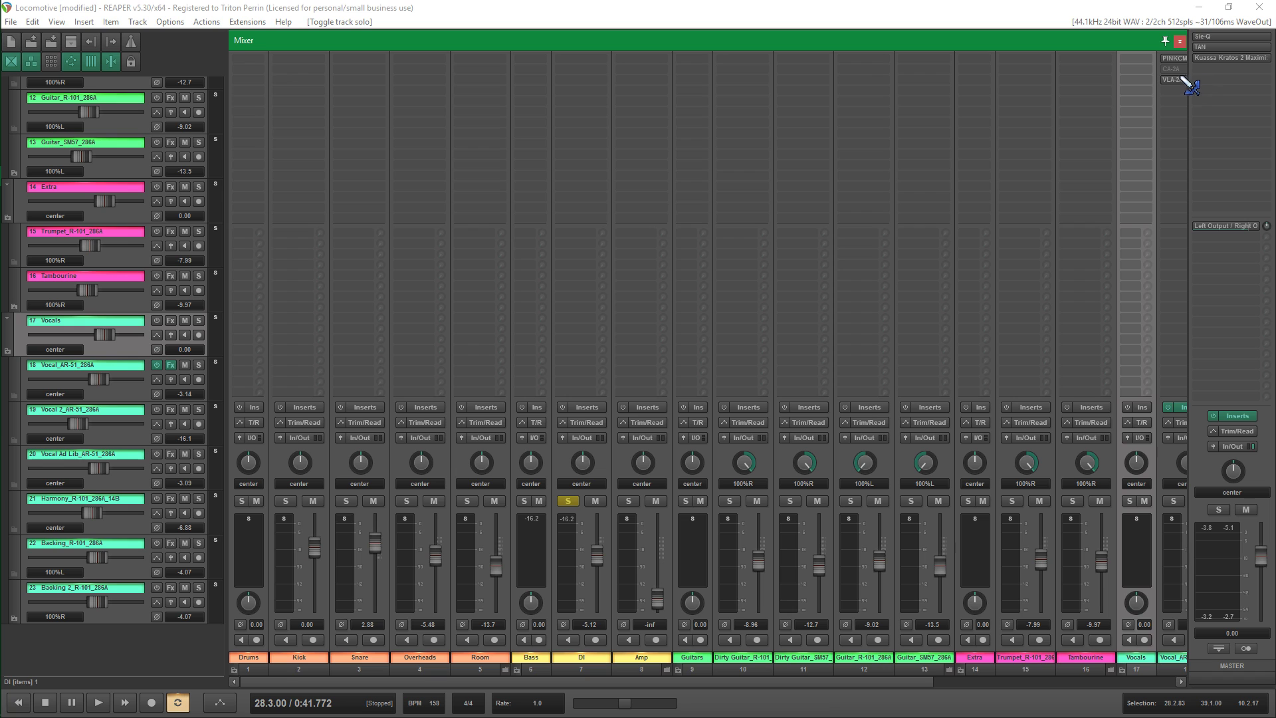
Copy the VLA-2A from the lead vocal track to the DI track and bypass the copy.
left_click_drag(1162, 81, 566, 61)
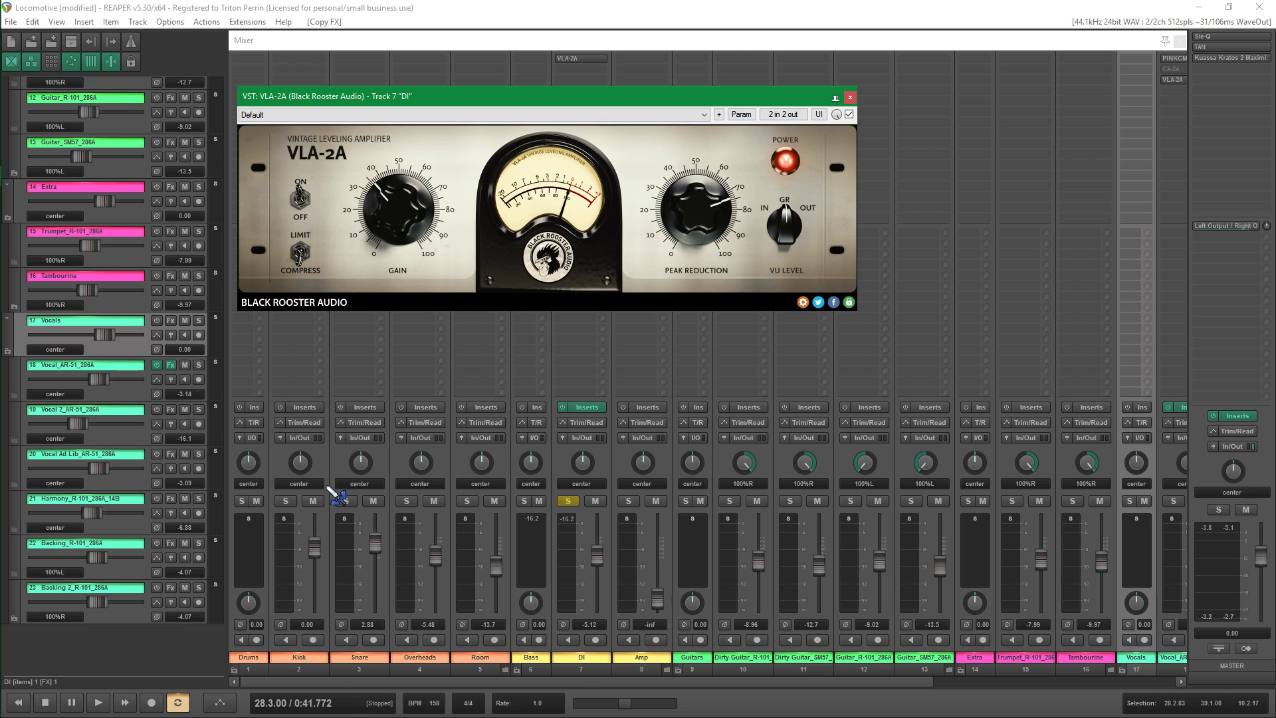
left_click_drag(596, 97, 556, 127)
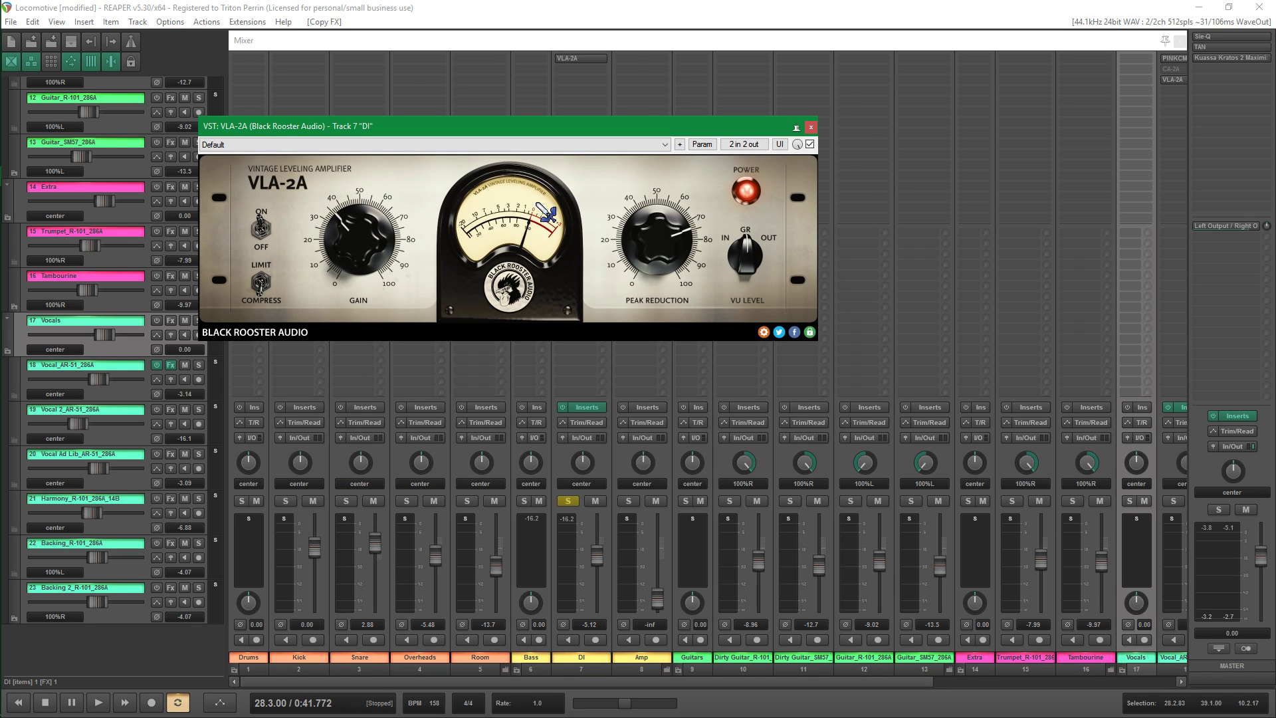
left_click(809, 144)
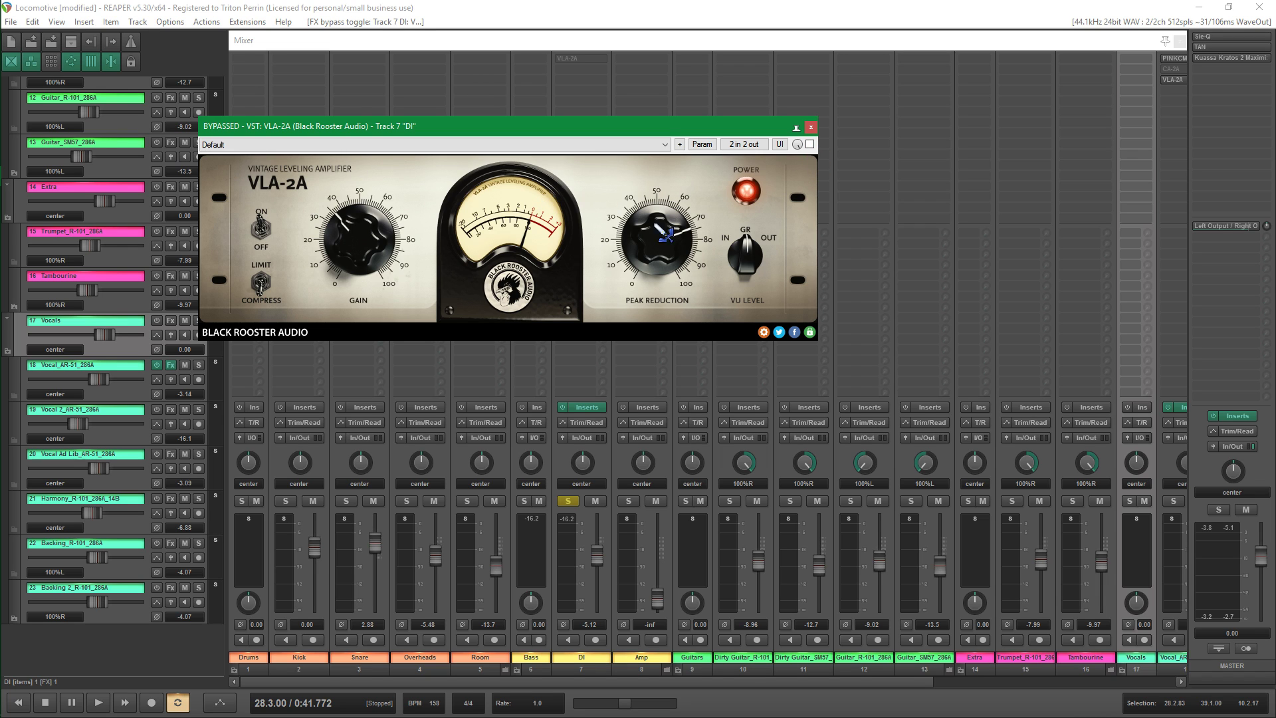
Start playback of the soloed DI track and compare its VLA-2A bypassed and enabled, leaving it enabled.
left_click(98, 702)
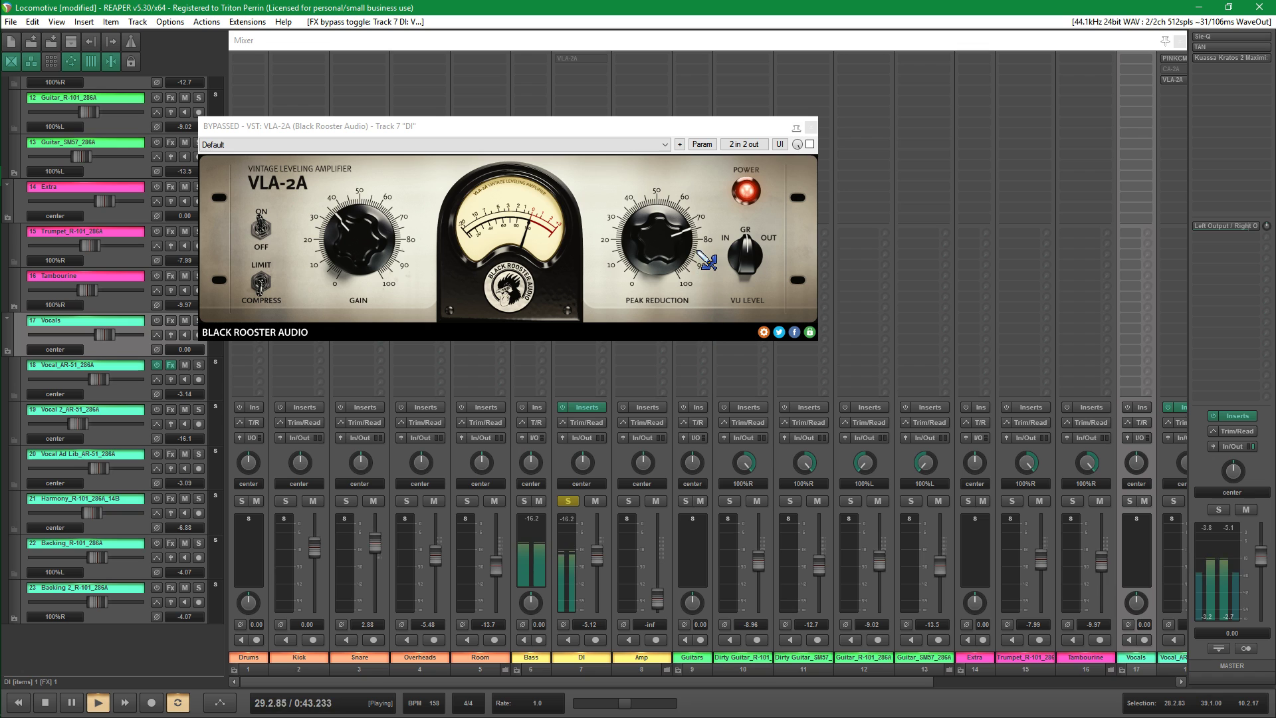
left_click(810, 144)
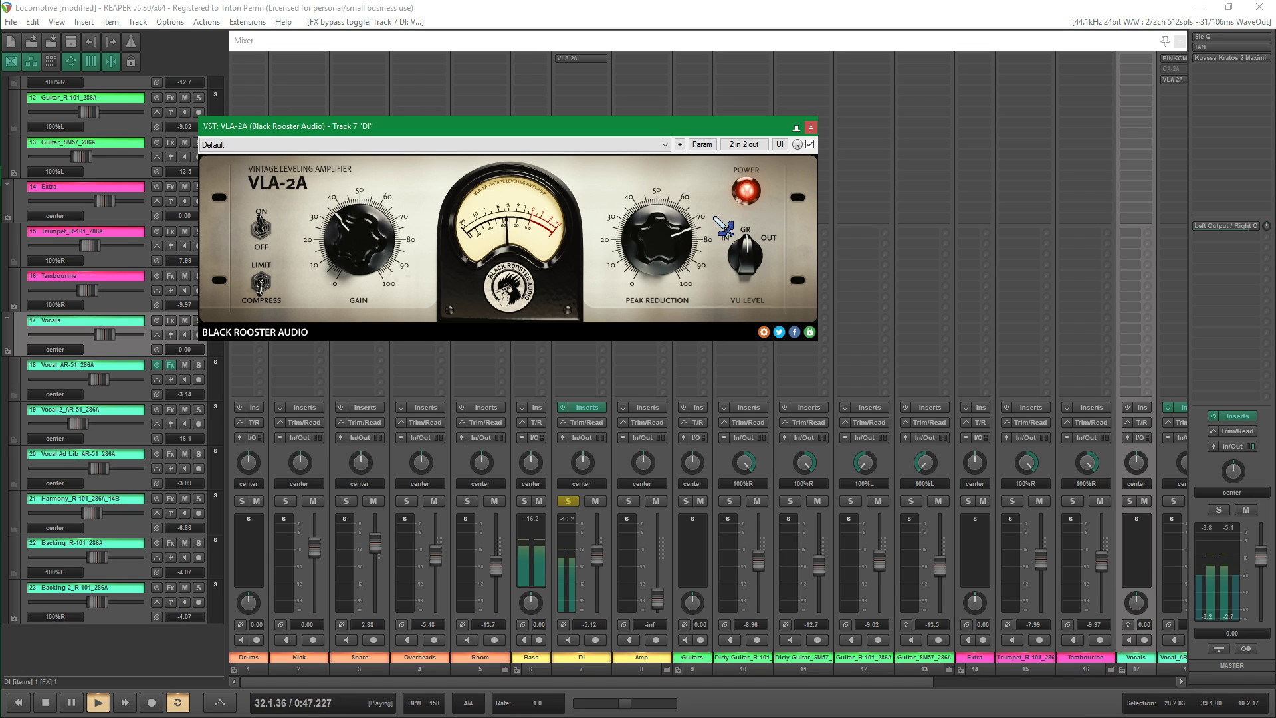
left_click(810, 144)
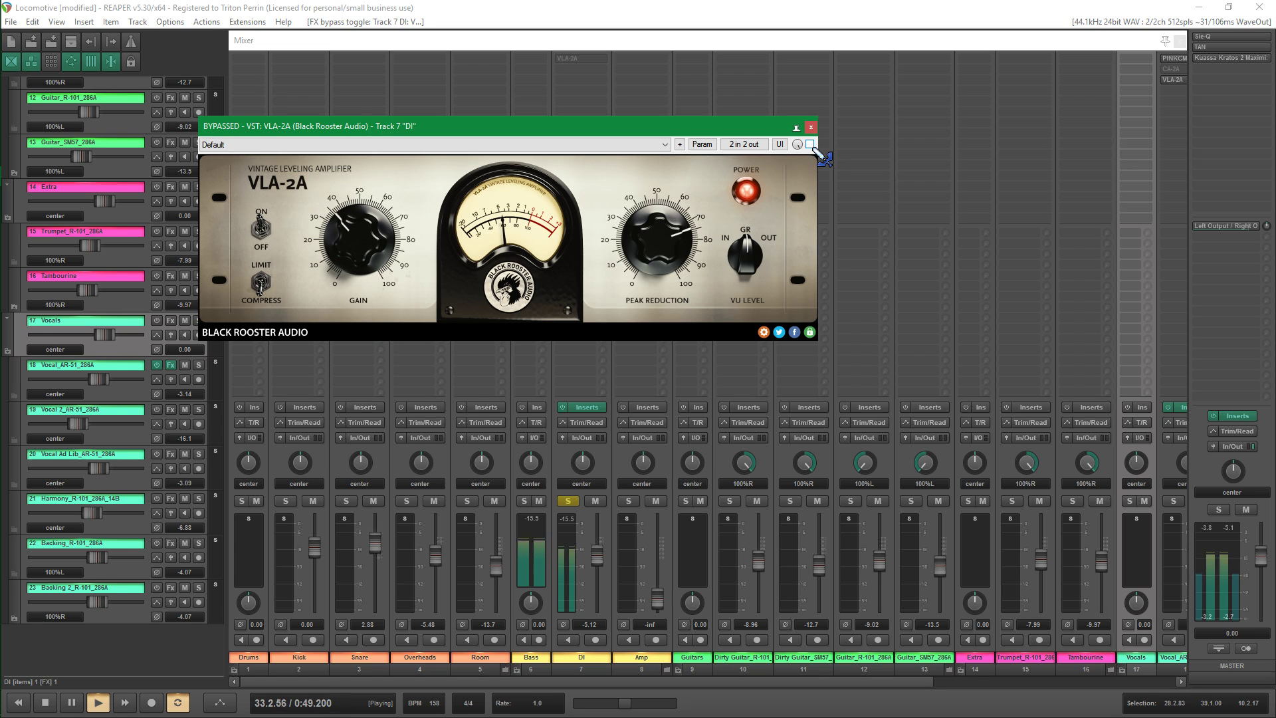
left_click(810, 144)
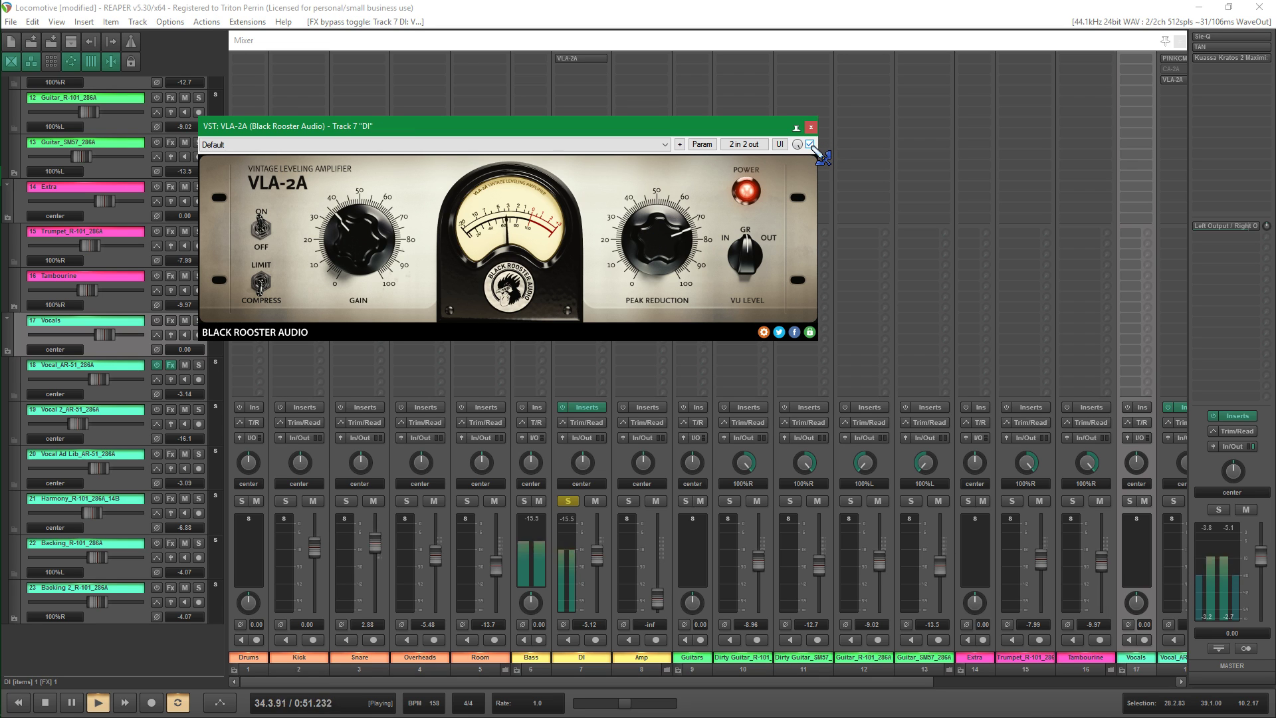
Try the DI's VLA-2A with Peak Reduction at about 100 and Gain at about 55, comparing it against bypass.
left_click_drag(672, 247, 674, 272)
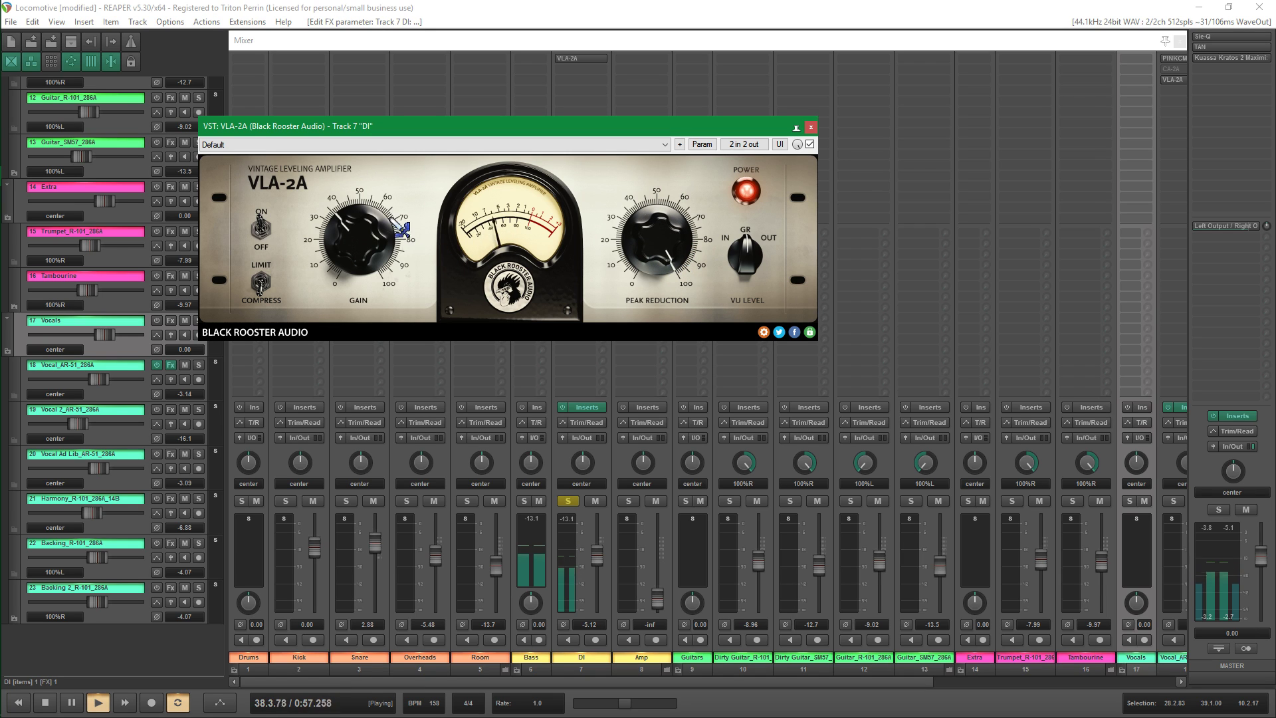
left_click_drag(398, 228, 381, 222)
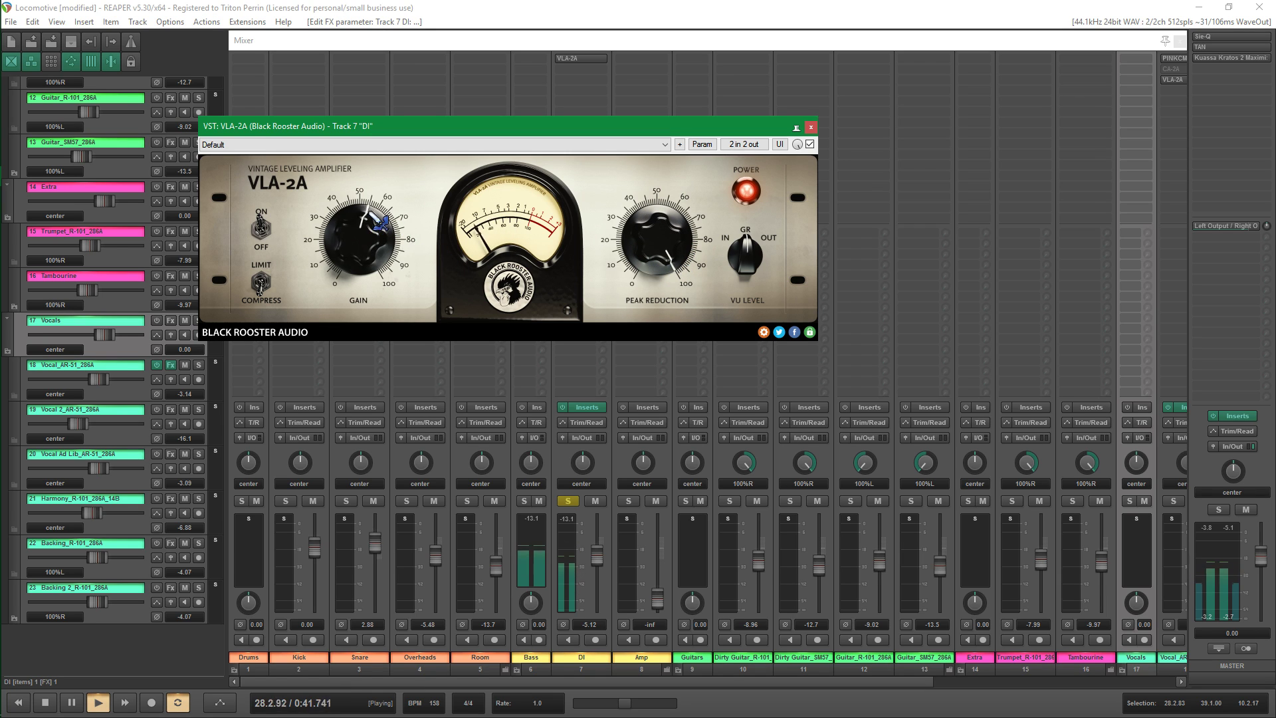
left_click(809, 145)
left_click(810, 144)
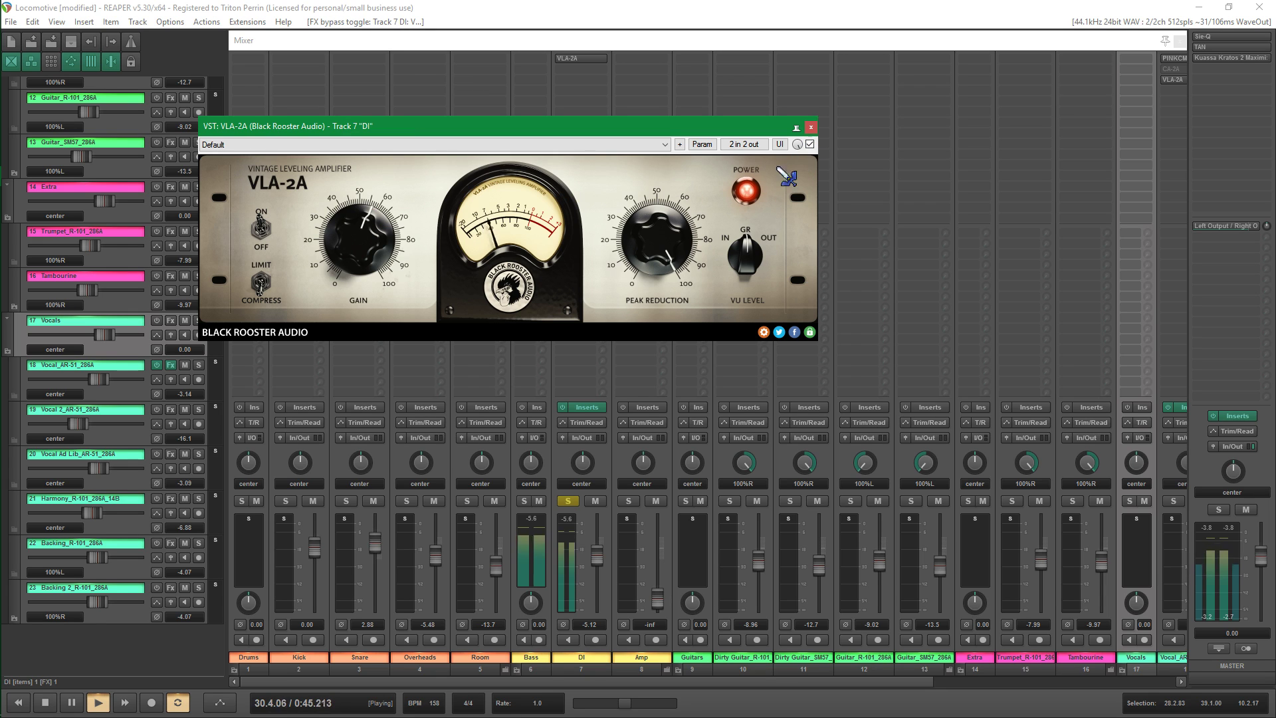
Lower the DI's VLA-2A Peak Reduction to about 80 and Gain to about 40, and compare it against bypass.
mouse_move(678, 269)
left_mouse_down()
mouse_move(684, 236)
mouse_move(689, 249)
left_mouse_up()
left_click_drag(352, 226, 358, 234)
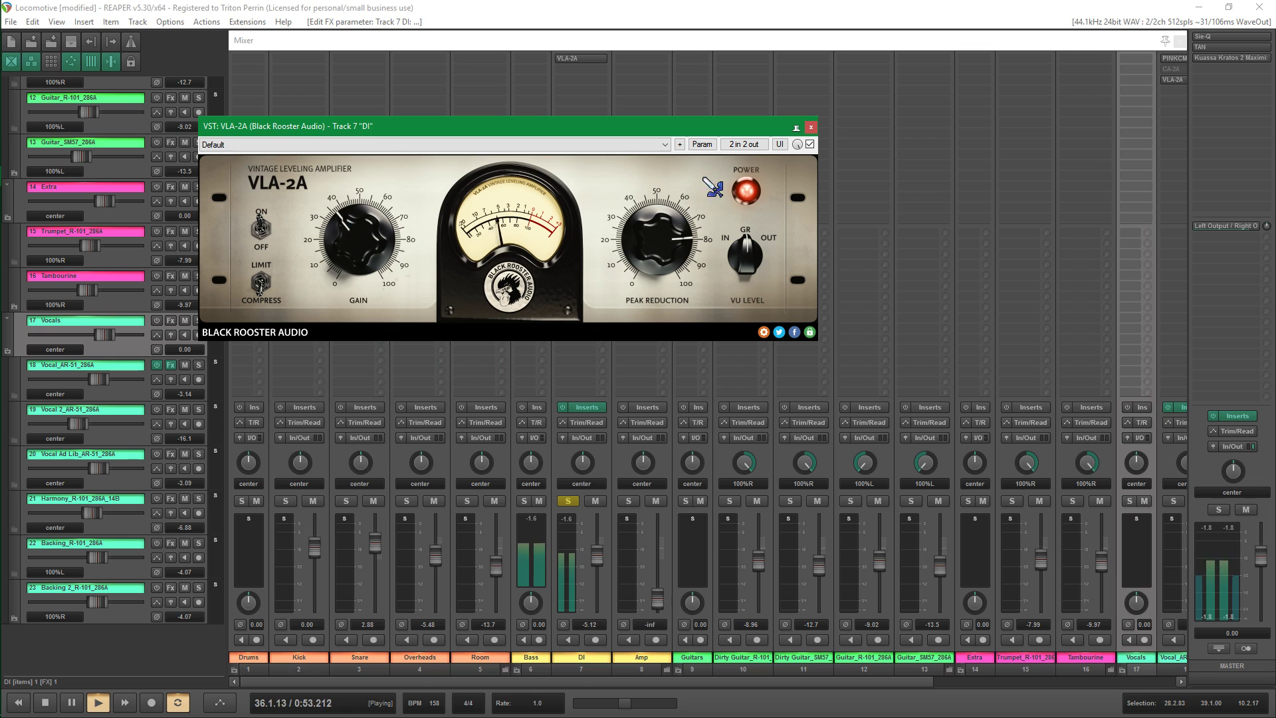
left_click(809, 144)
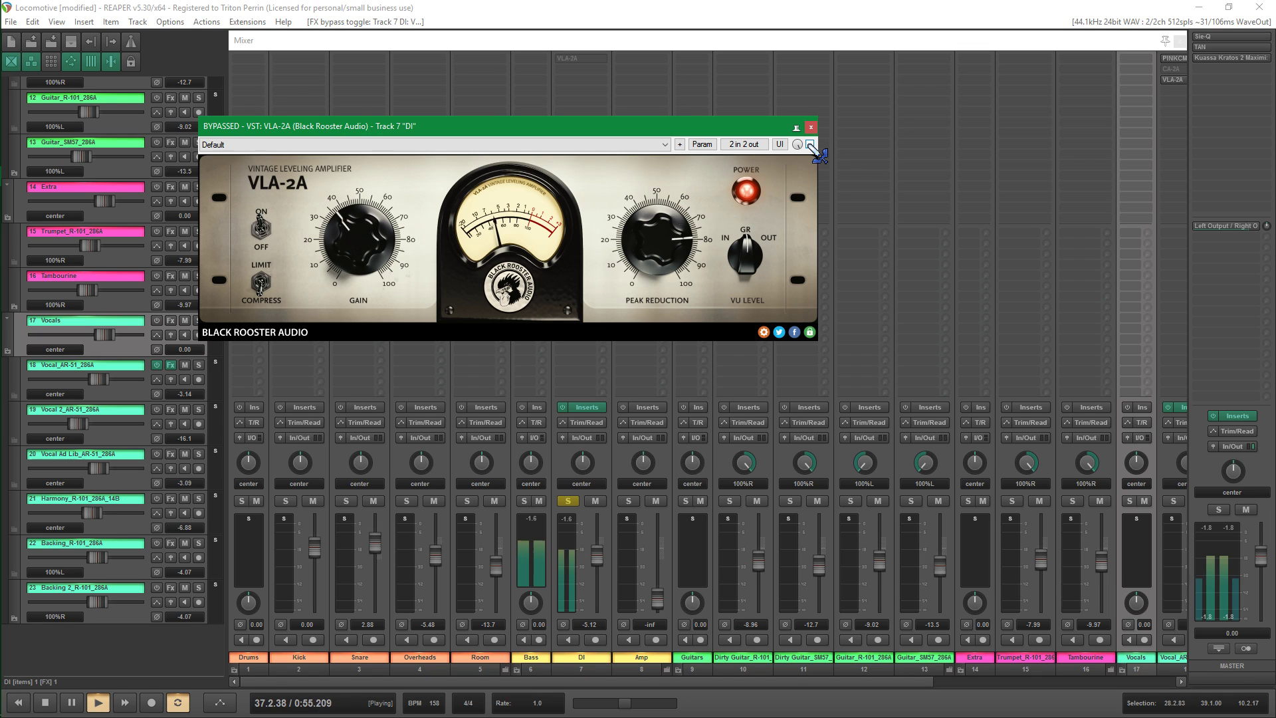
left_click(809, 144)
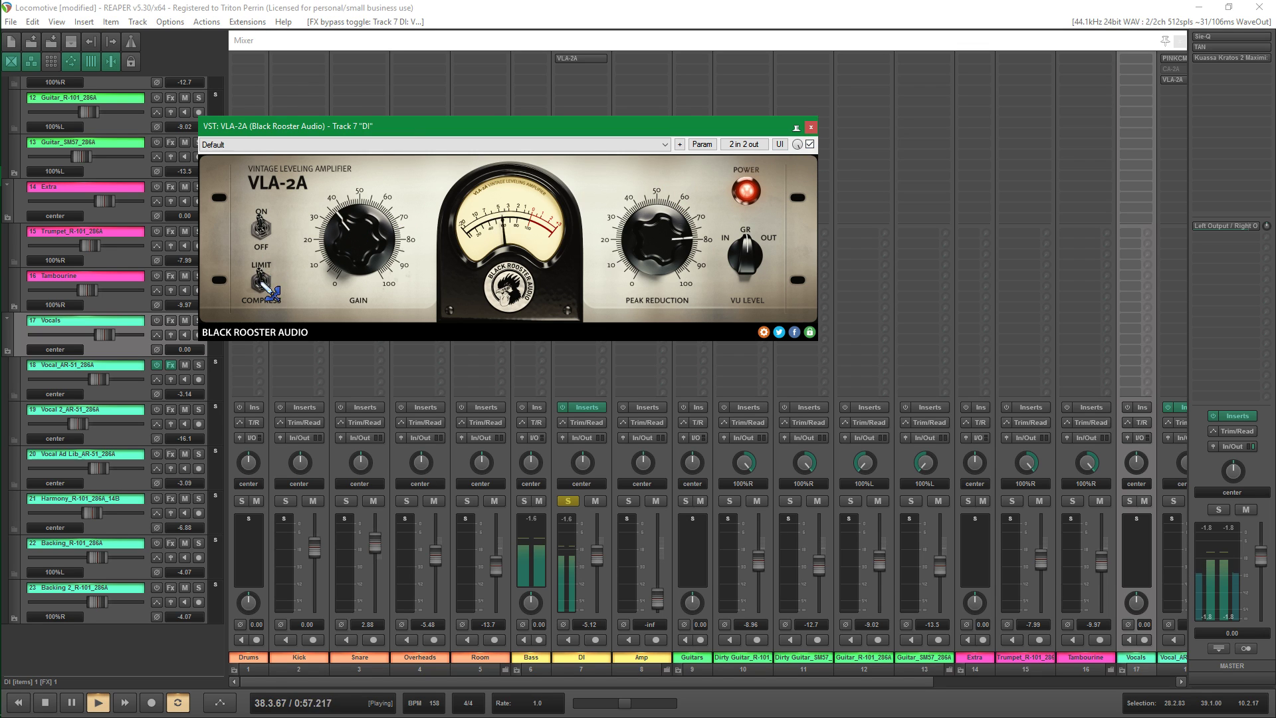
Set the DI's VLA-2A to Limit, compare it against bypass during playback, and stop the transport with the plug-in window closed.
left_click(261, 282)
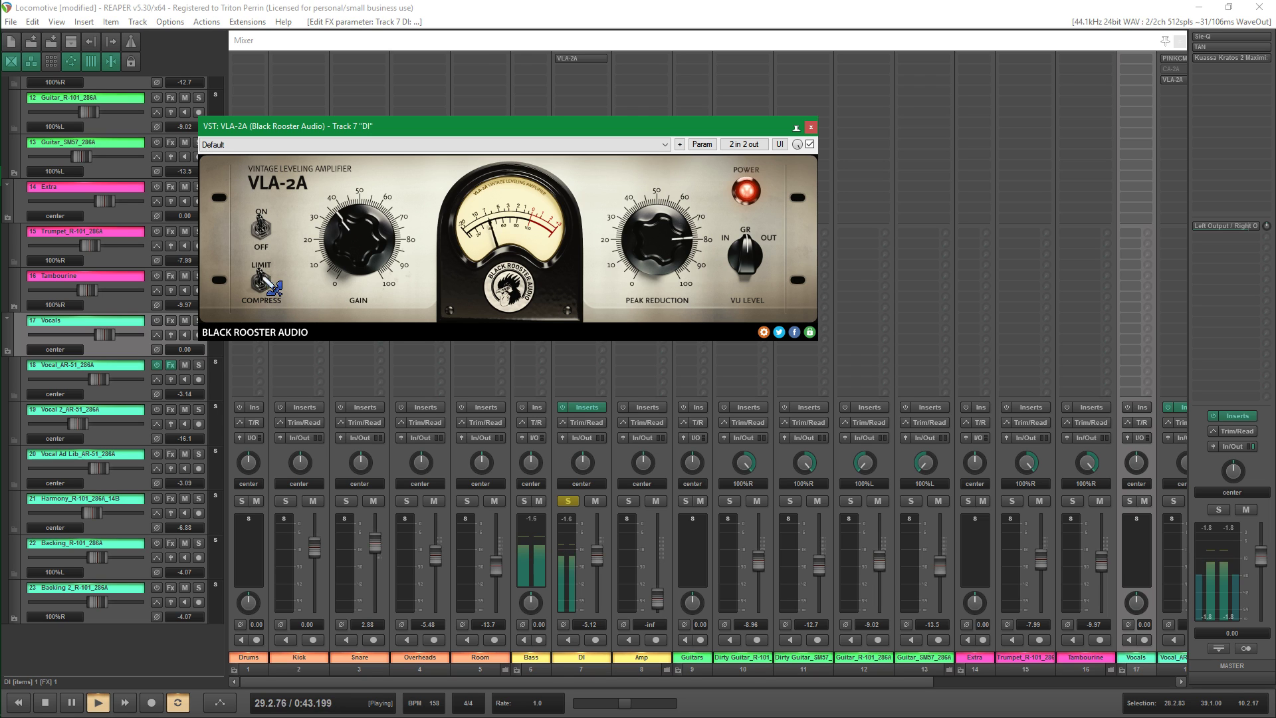
left_click(809, 144)
left_click(810, 144)
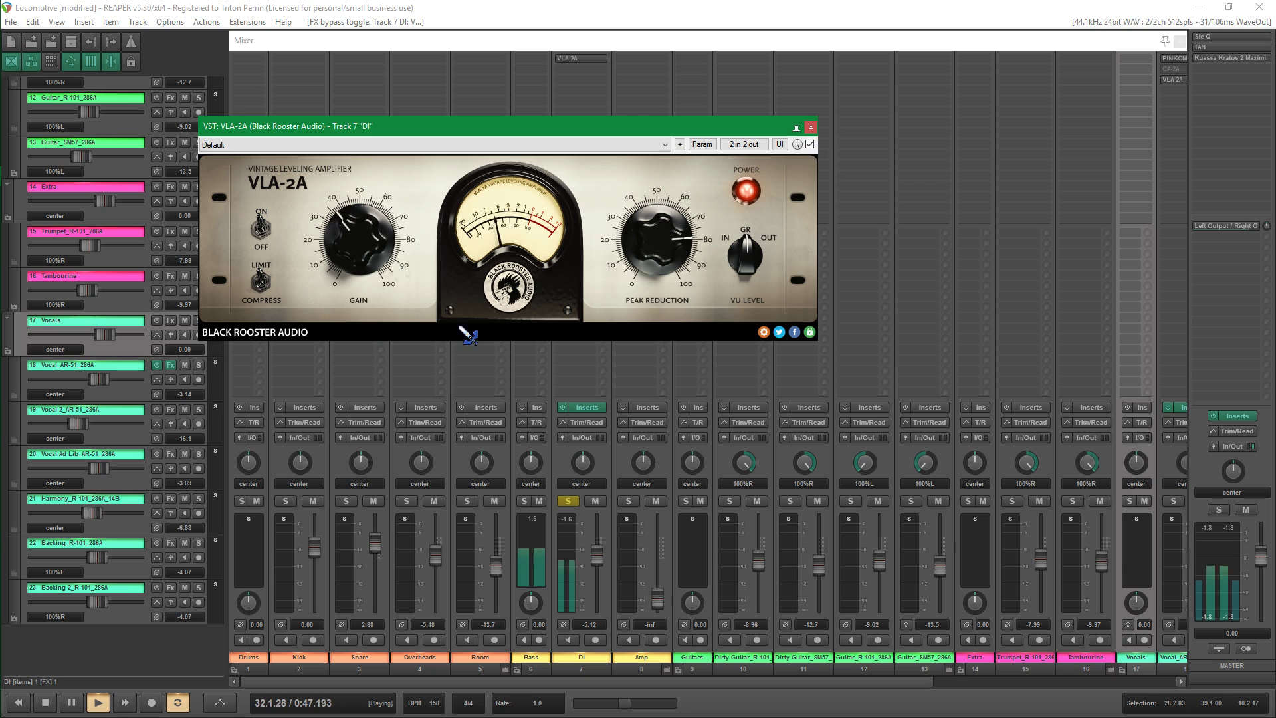
left_click(47, 702)
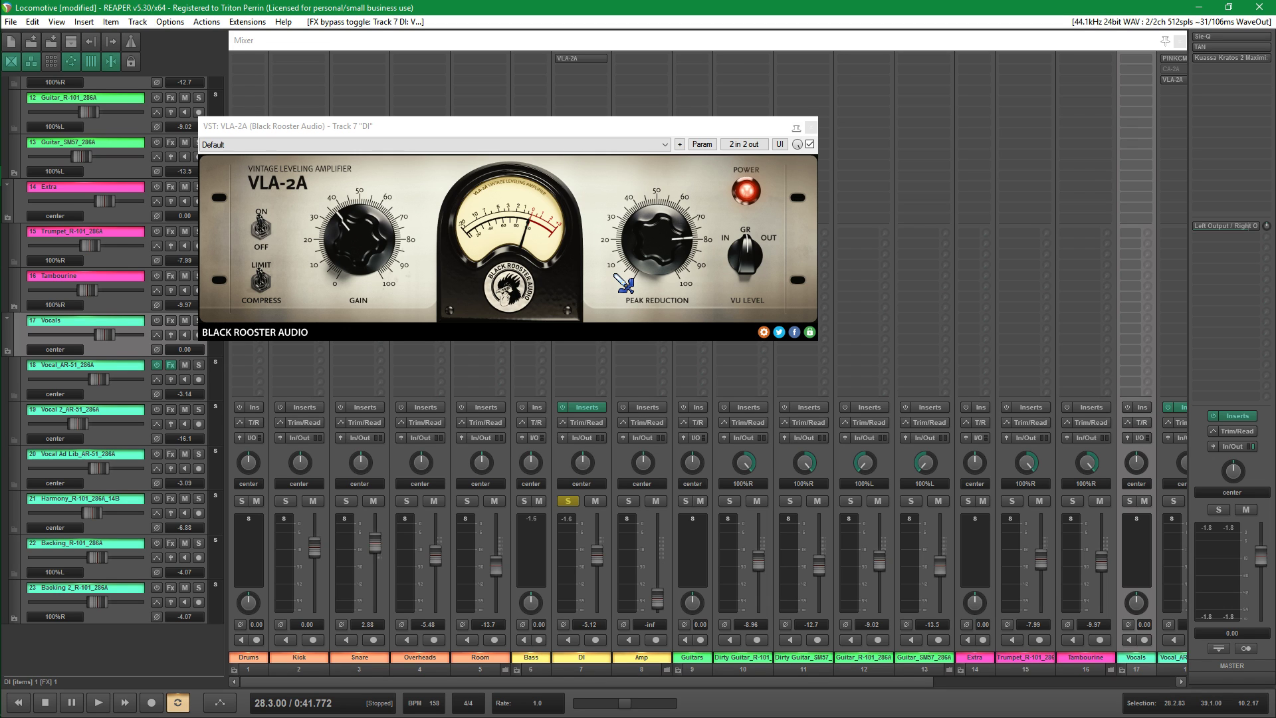
key("Escape")
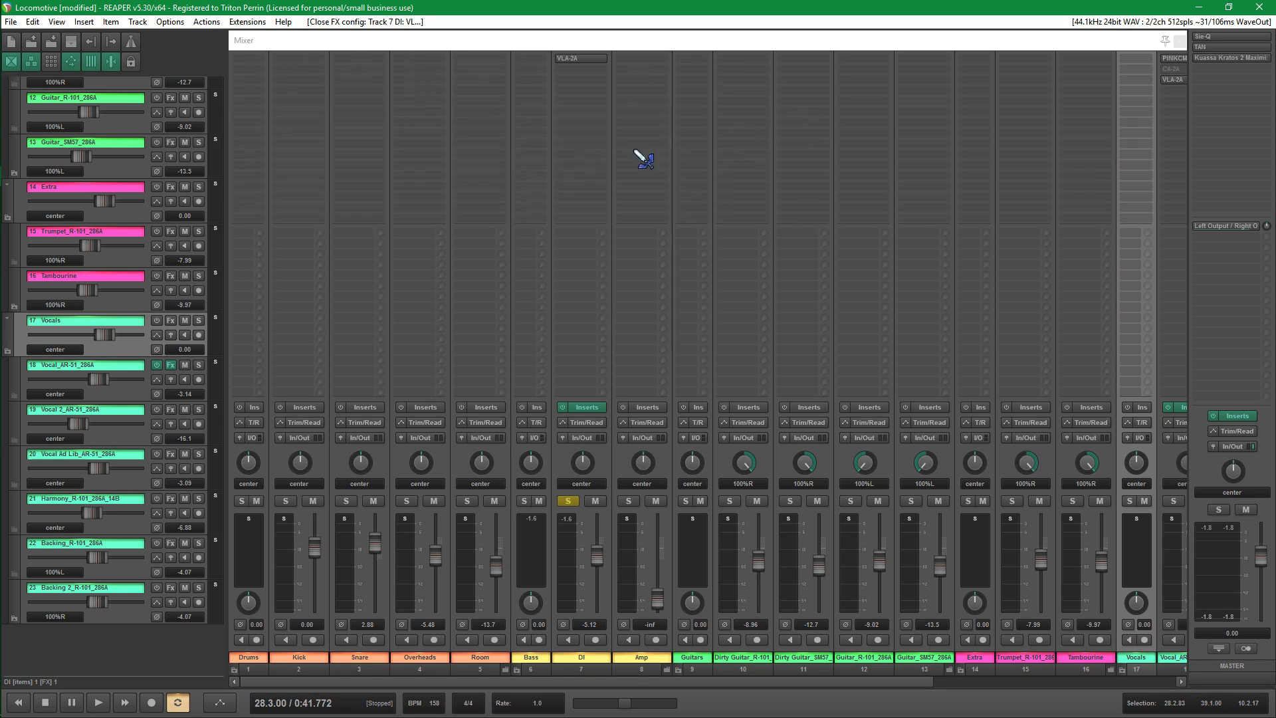
Solo only the Snare track and copy the DI's VLA-2A onto it, with the plug-in window placed over the mixer inserts.
left_click(346, 501)
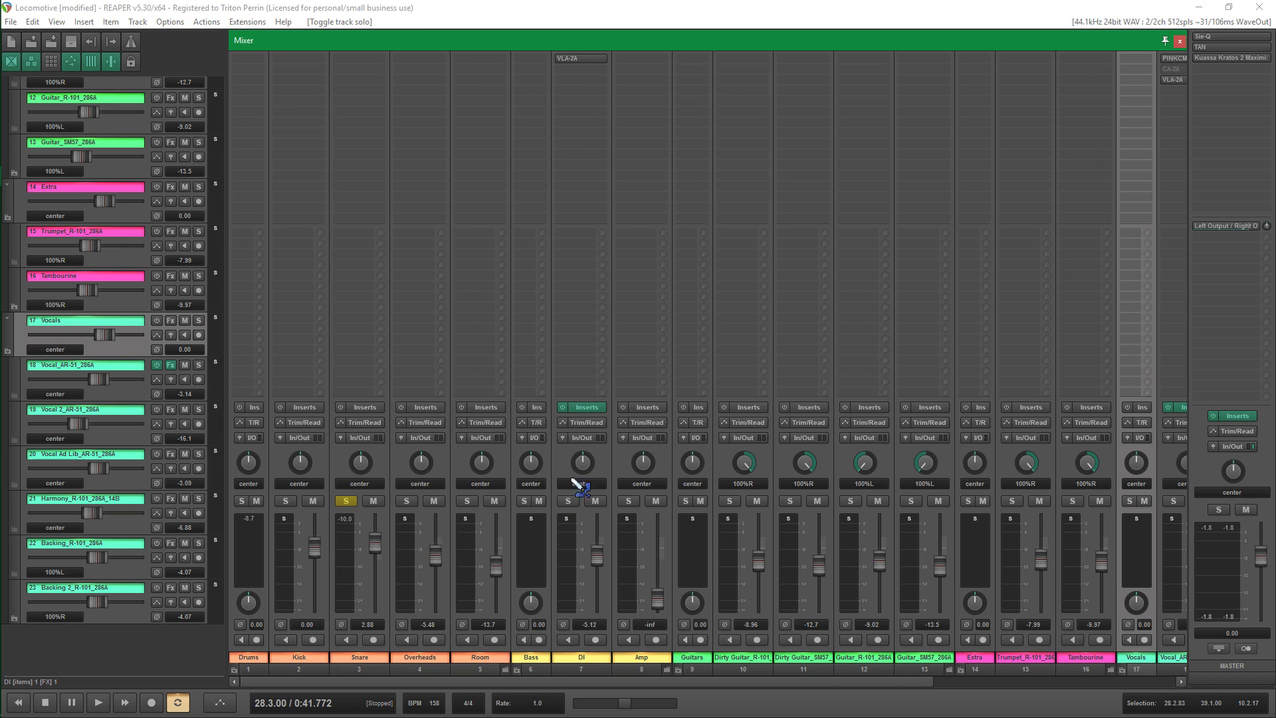
left_click_drag(586, 59, 361, 59)
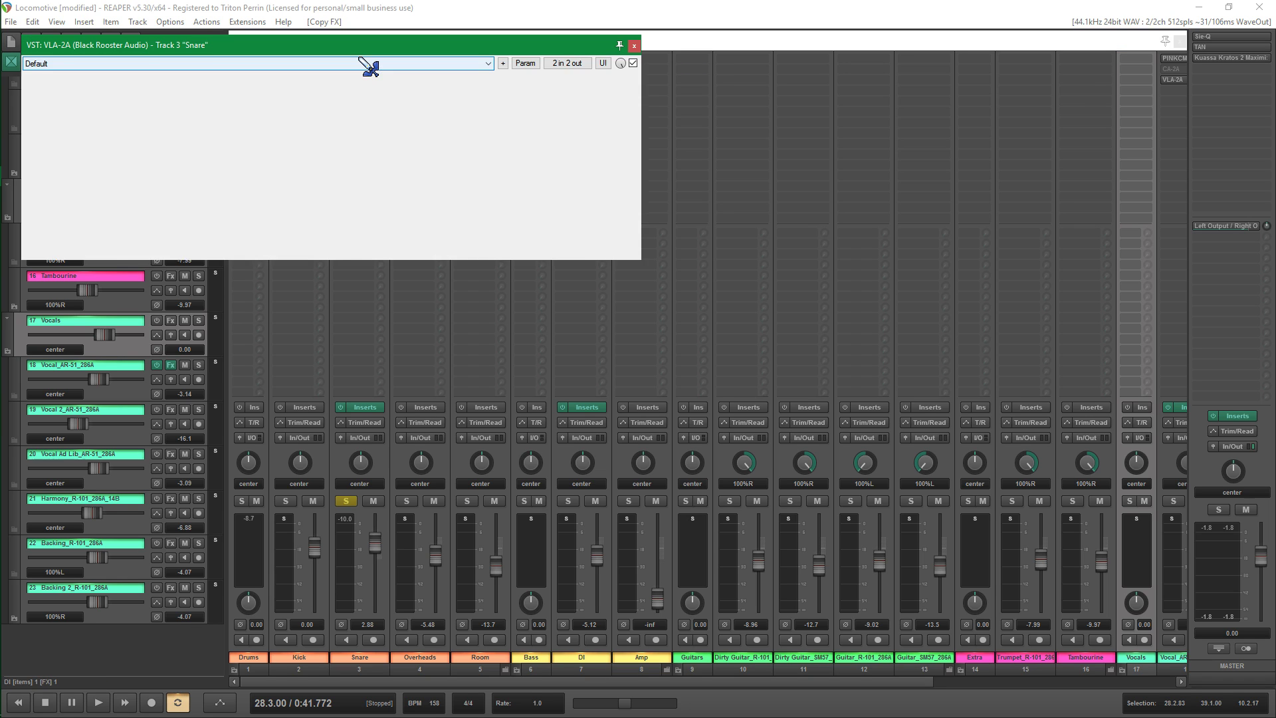
left_click_drag(370, 44, 627, 133)
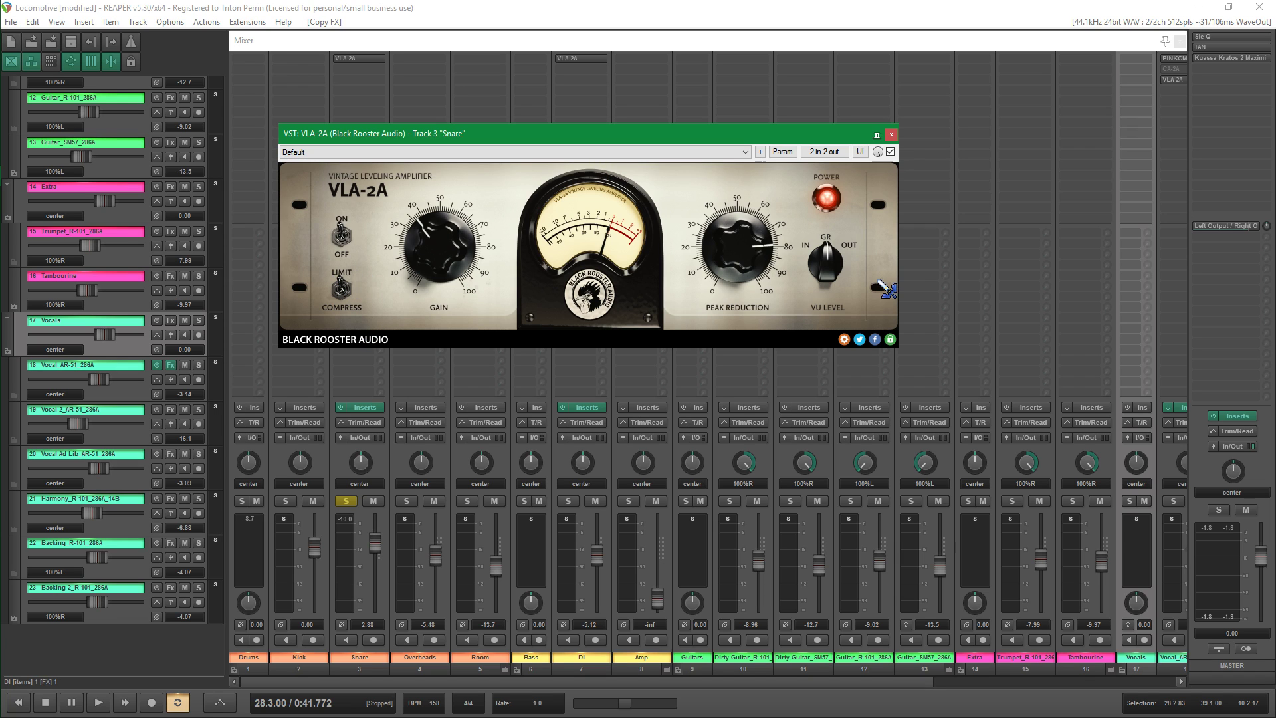
Set the snare VLA-2A's Peak Reduction to about 65, bypass the plug-in and start playback.
left_click_drag(779, 242, 771, 266)
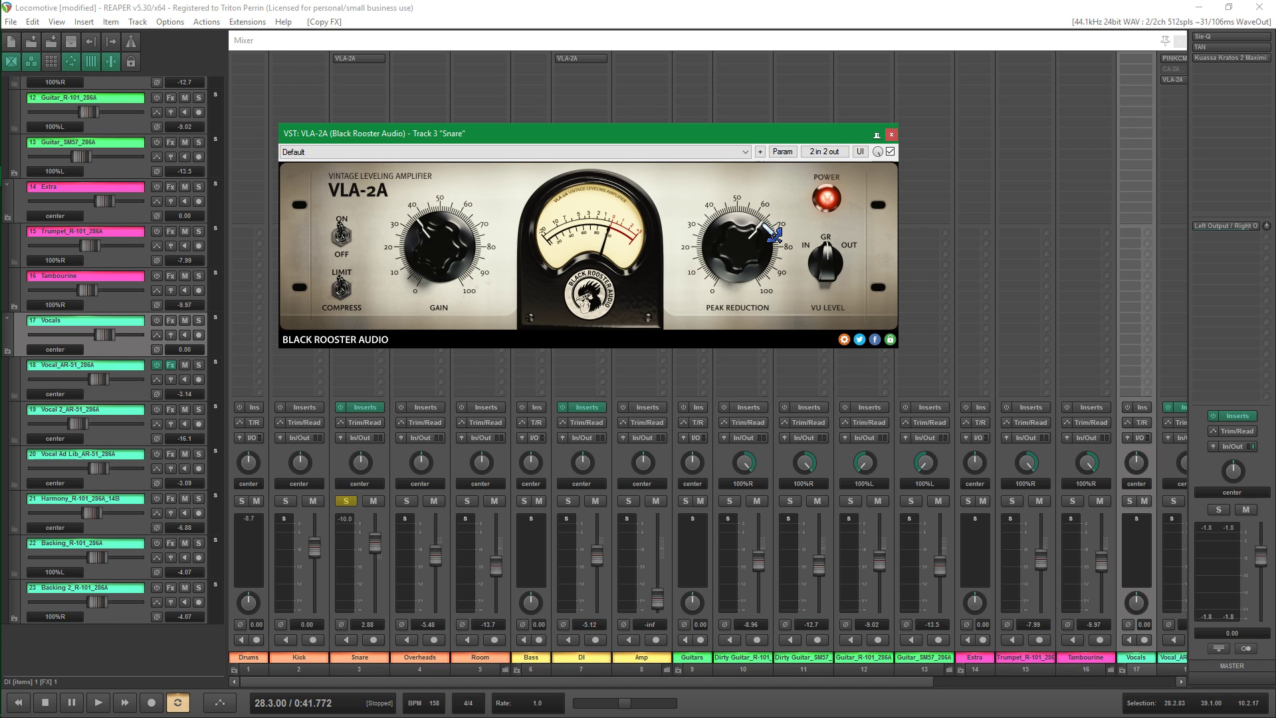
left_click(890, 151)
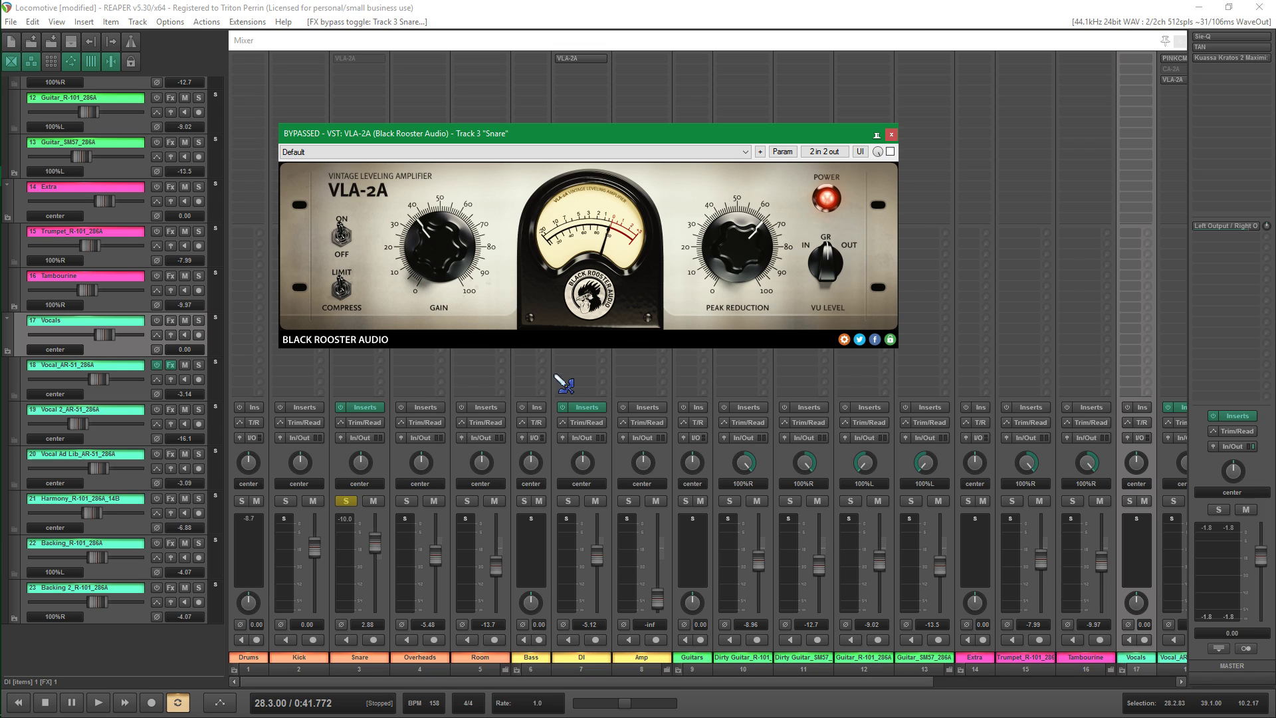
left_click(97, 703)
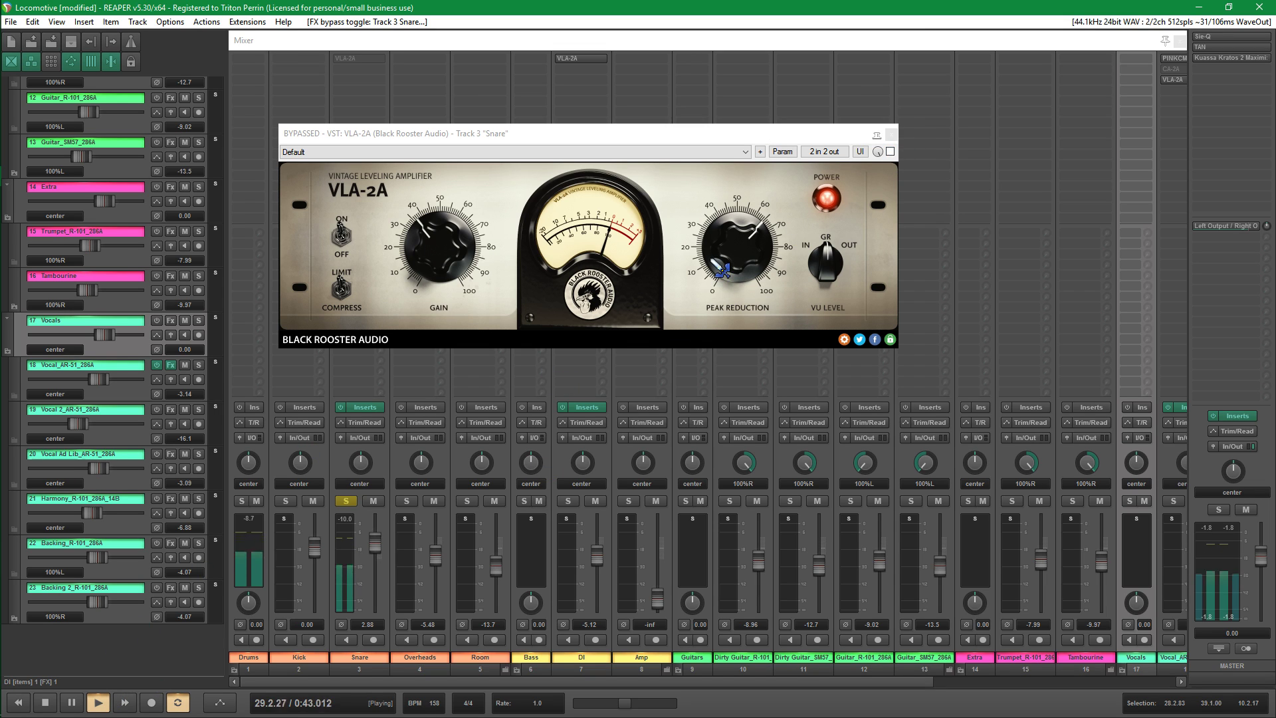
Re-enable the snare's VLA-2A, raise its Peak Reduction, lower Gain to about 30, and compare it against bypass during playback.
left_click(890, 152)
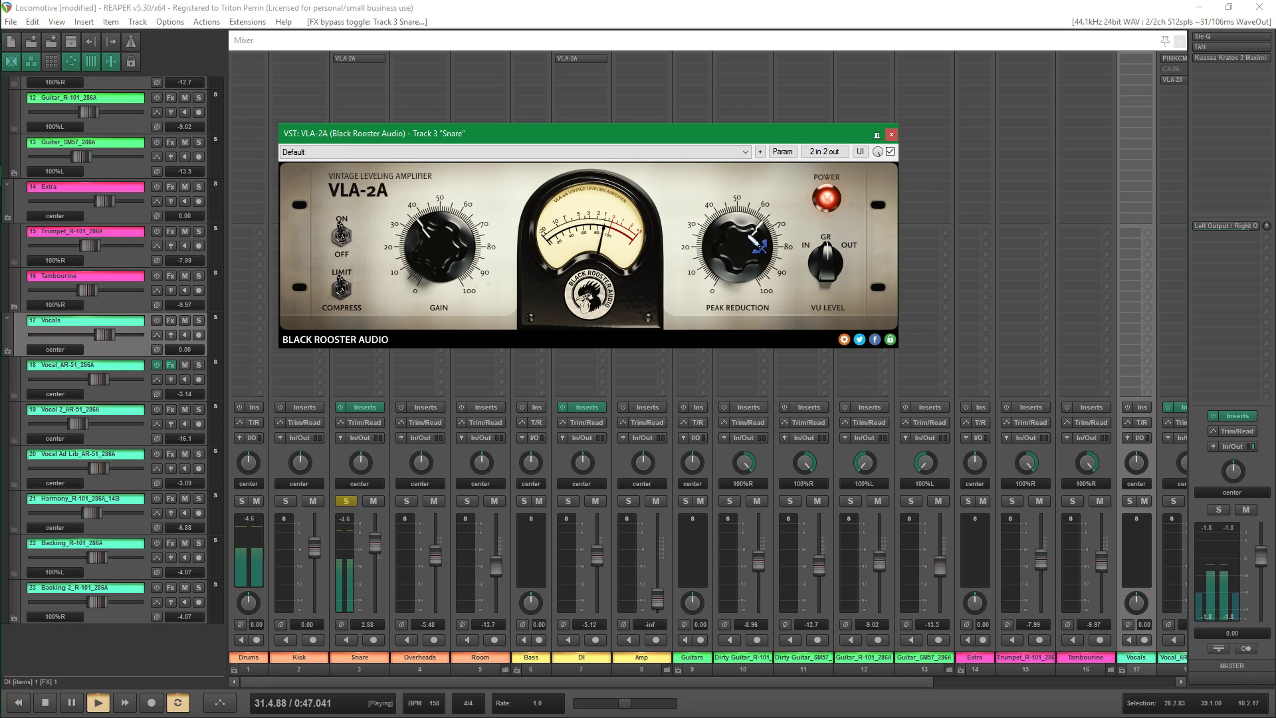
left_click_drag(753, 233, 753, 237)
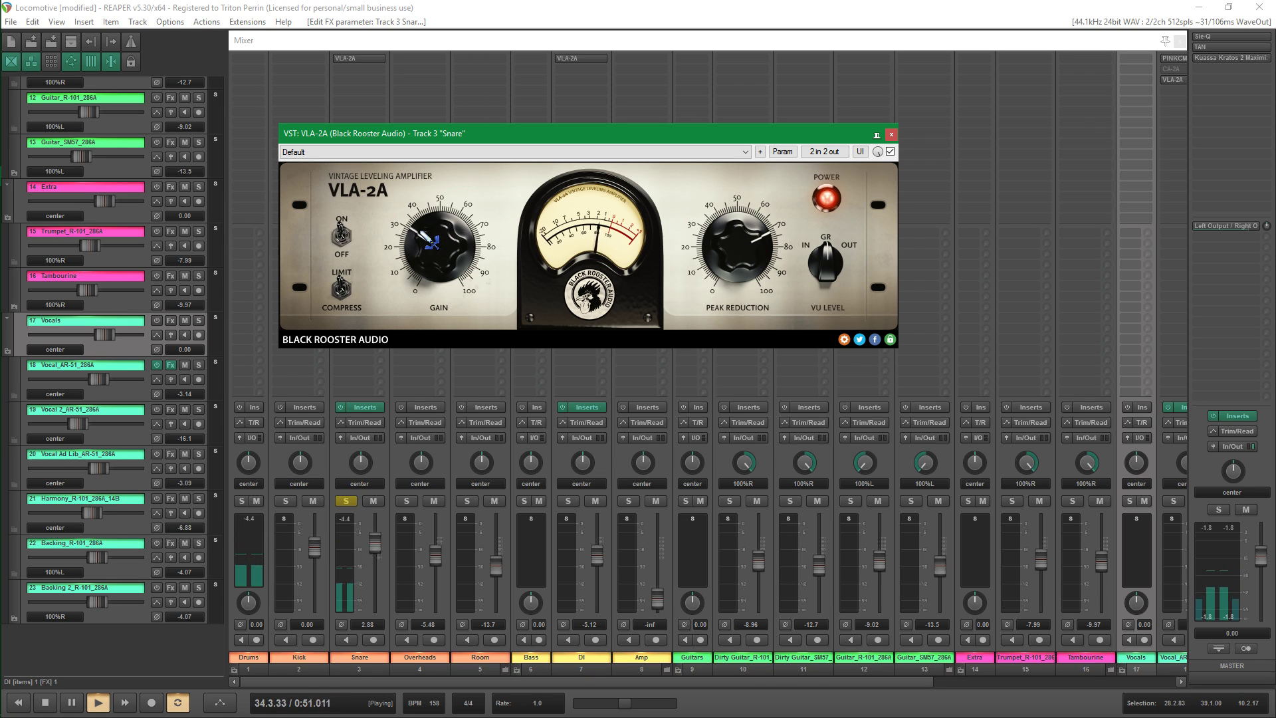
left_click(891, 151)
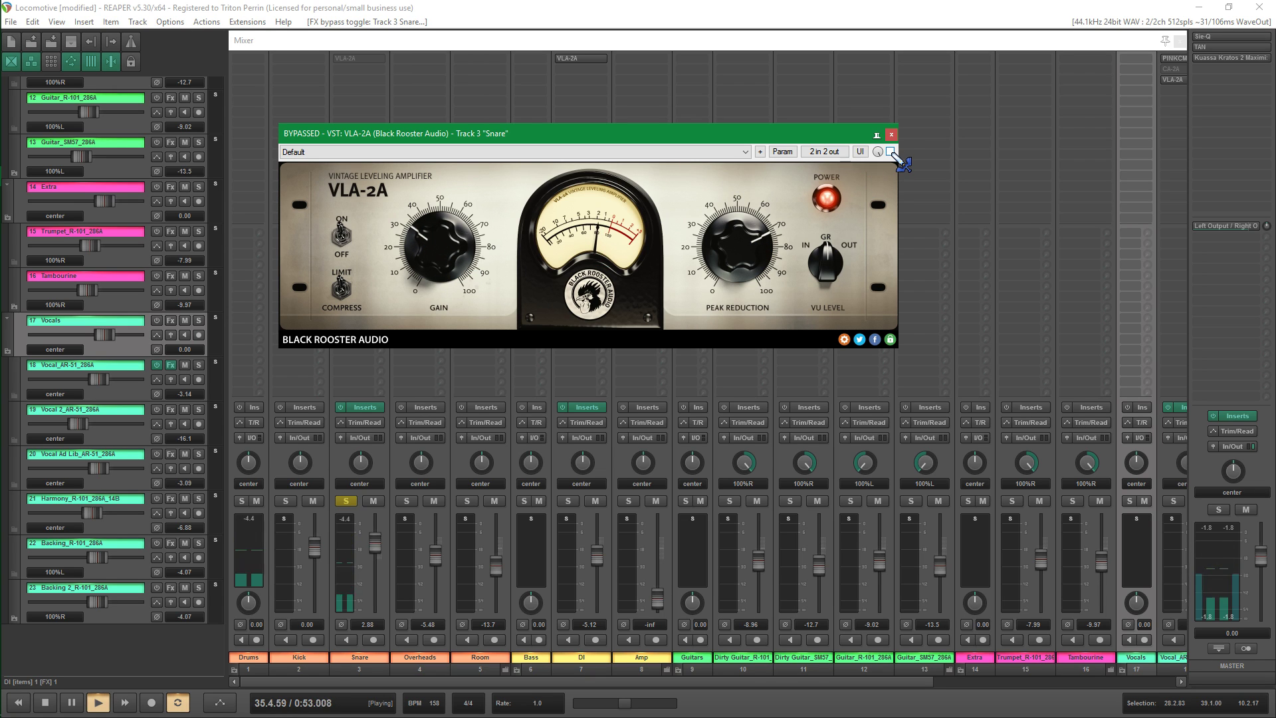
left_click(891, 151)
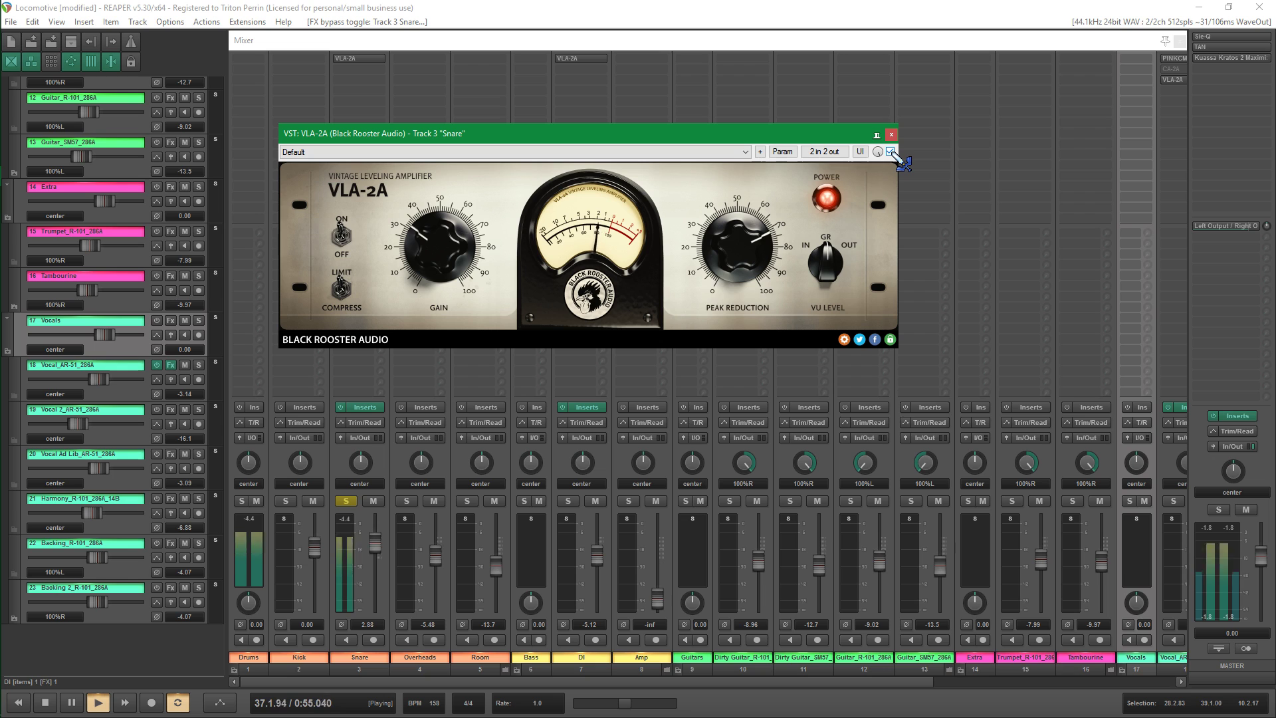
Fine-tune the snare VLA-2A's Peak Reduction to about 75, compare it against bypass, and stop playback with the plug-in window closed.
left_click_drag(769, 256, 782, 245)
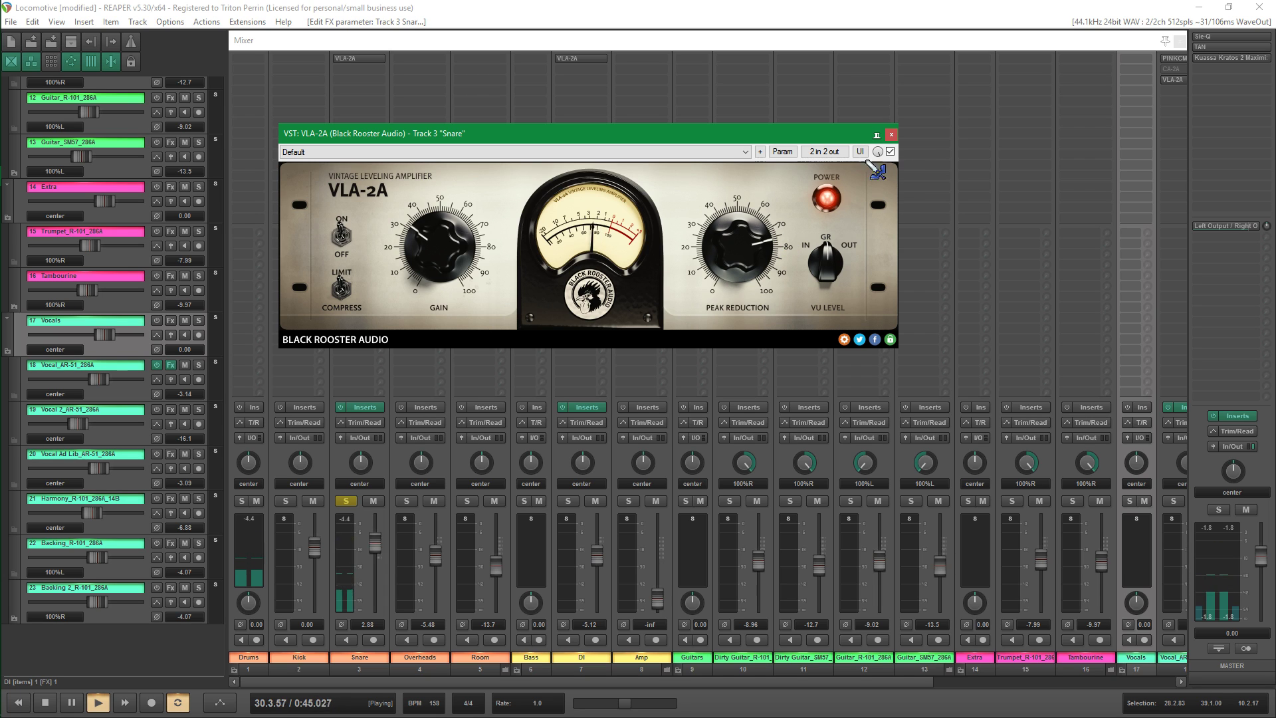
left_click(890, 152)
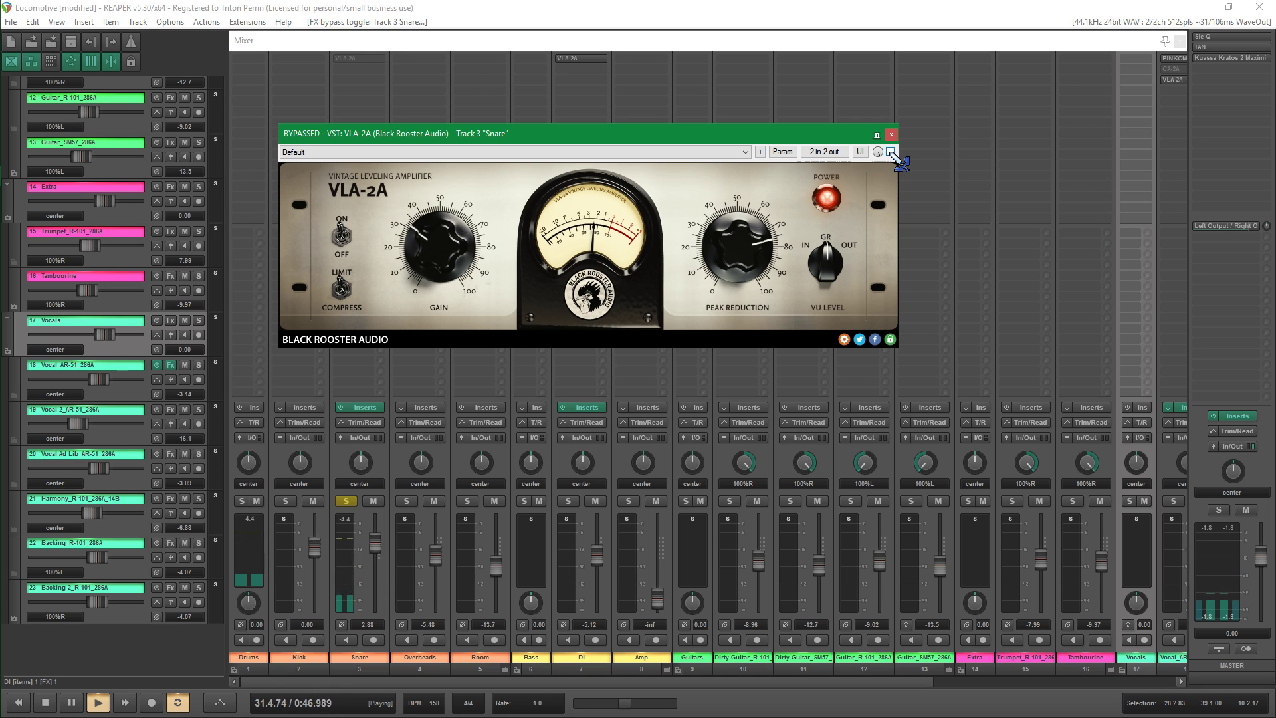
left_click(890, 152)
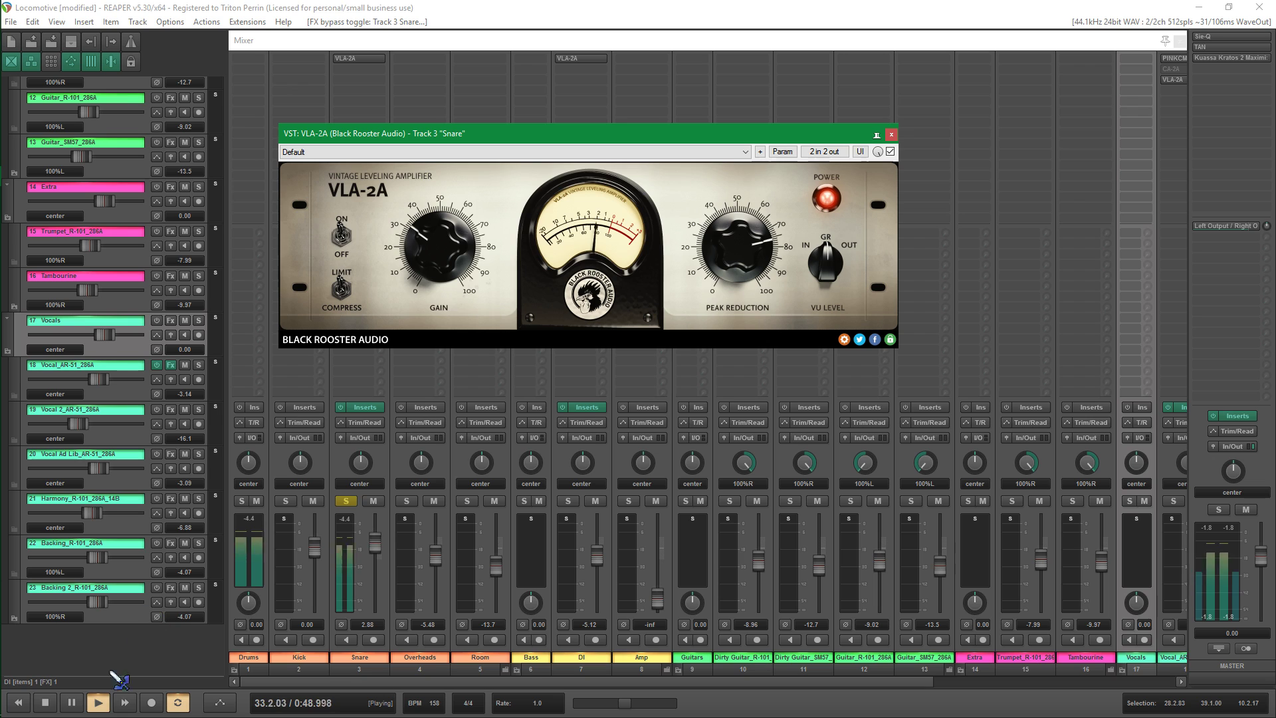
left_click(45, 703)
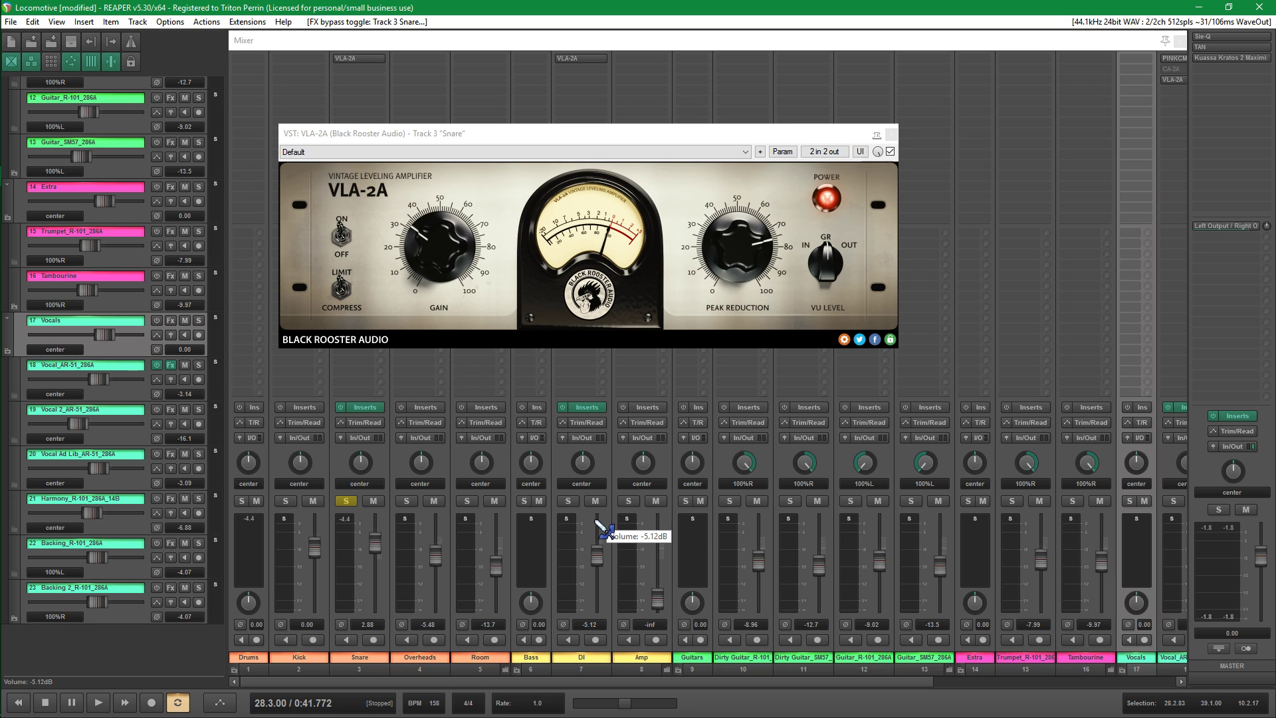
left_click(891, 138)
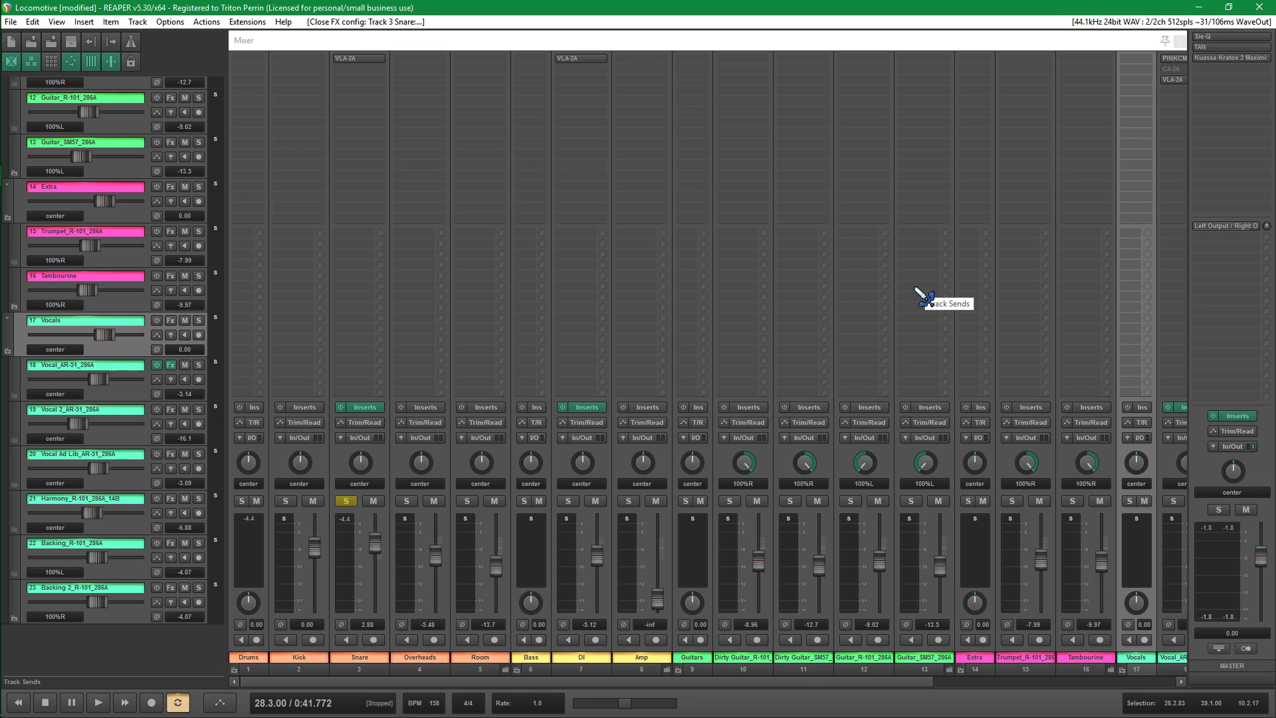
Examine CPU use and plug-in delay per track in the Performance Meter, and briefly view the snare's VLA-2A.
key("ctrl+alt+p")
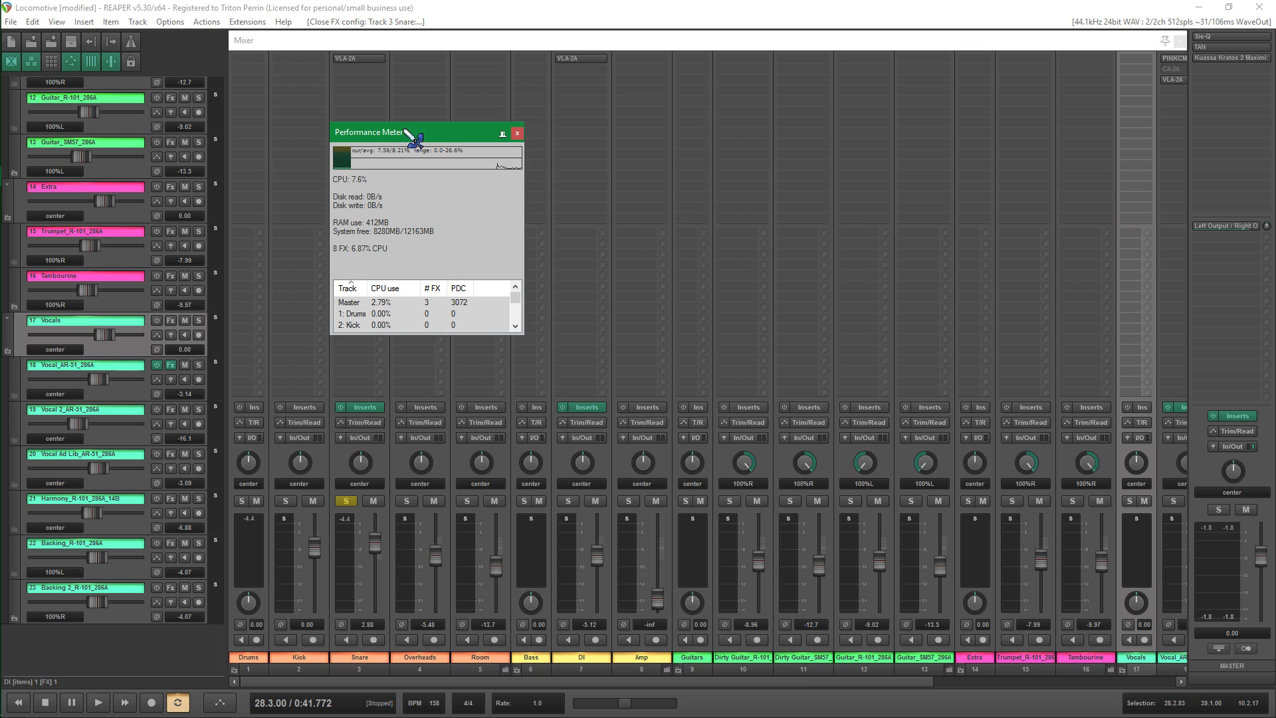
left_click_drag(407, 130, 785, 107)
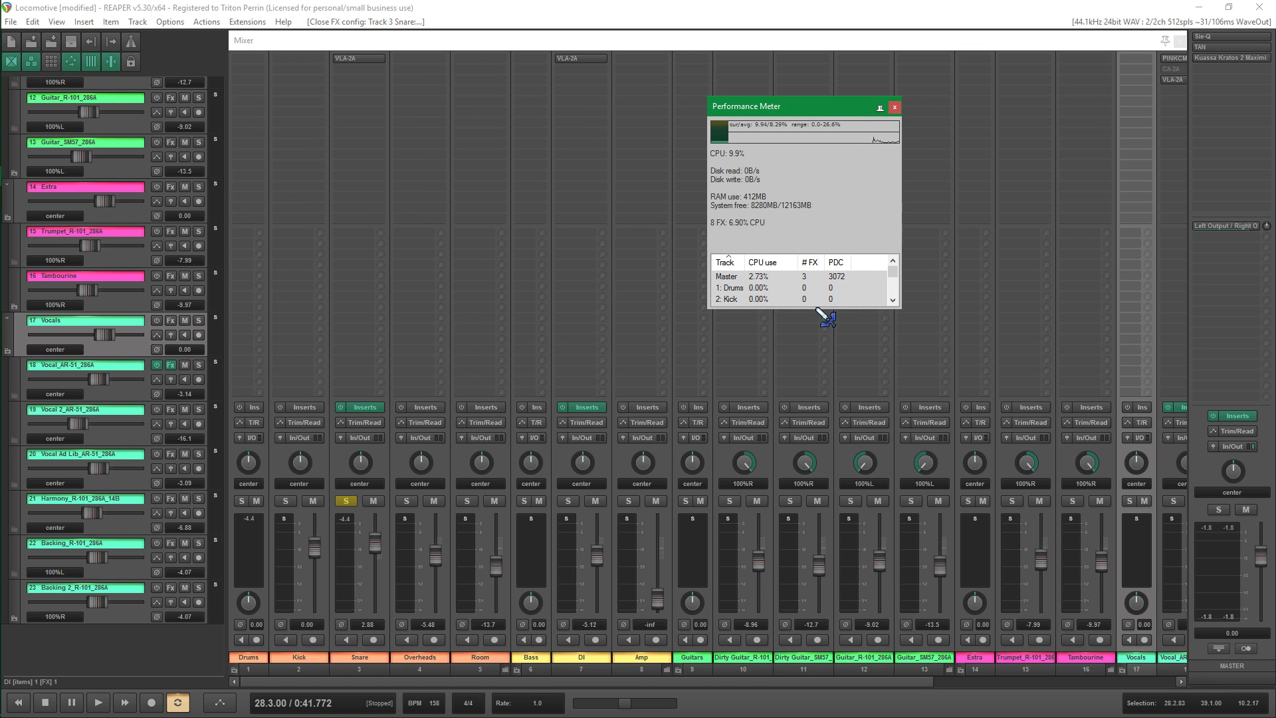
left_click(892, 299)
left_click_drag(892, 278, 853, 289)
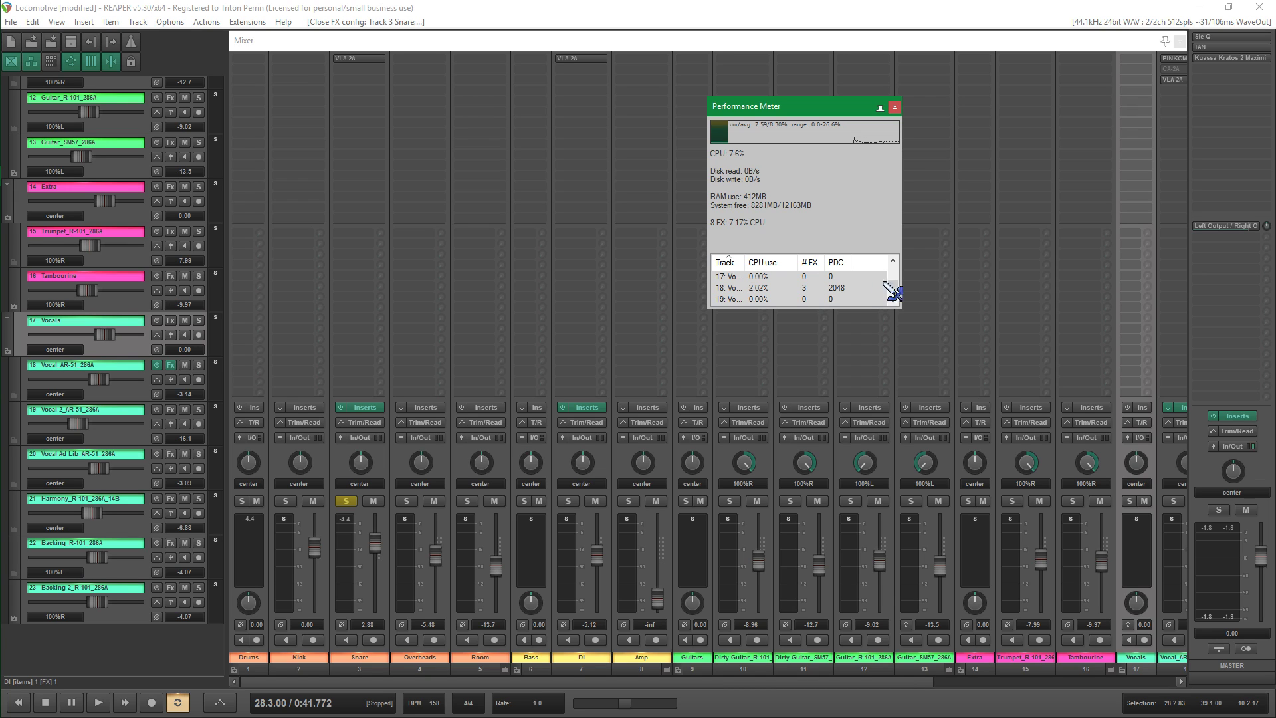
left_click_drag(894, 285, 895, 271)
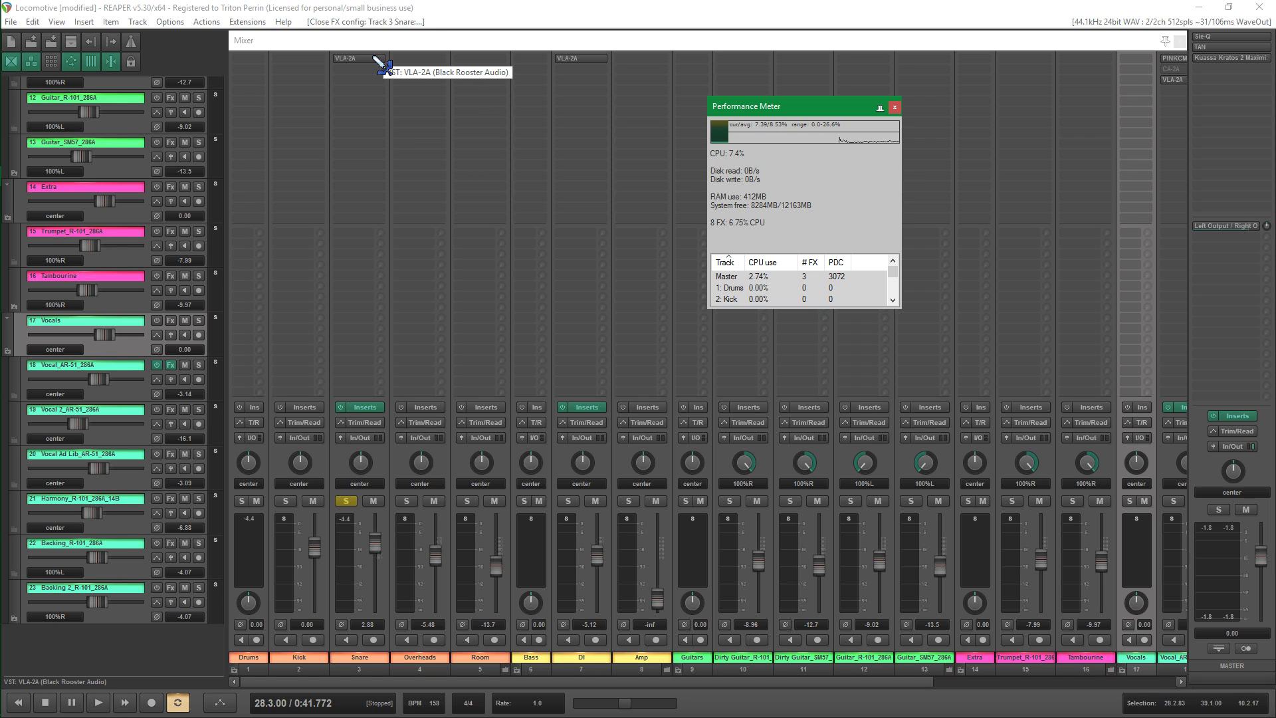
left_click(893, 300)
double_click(884, 299)
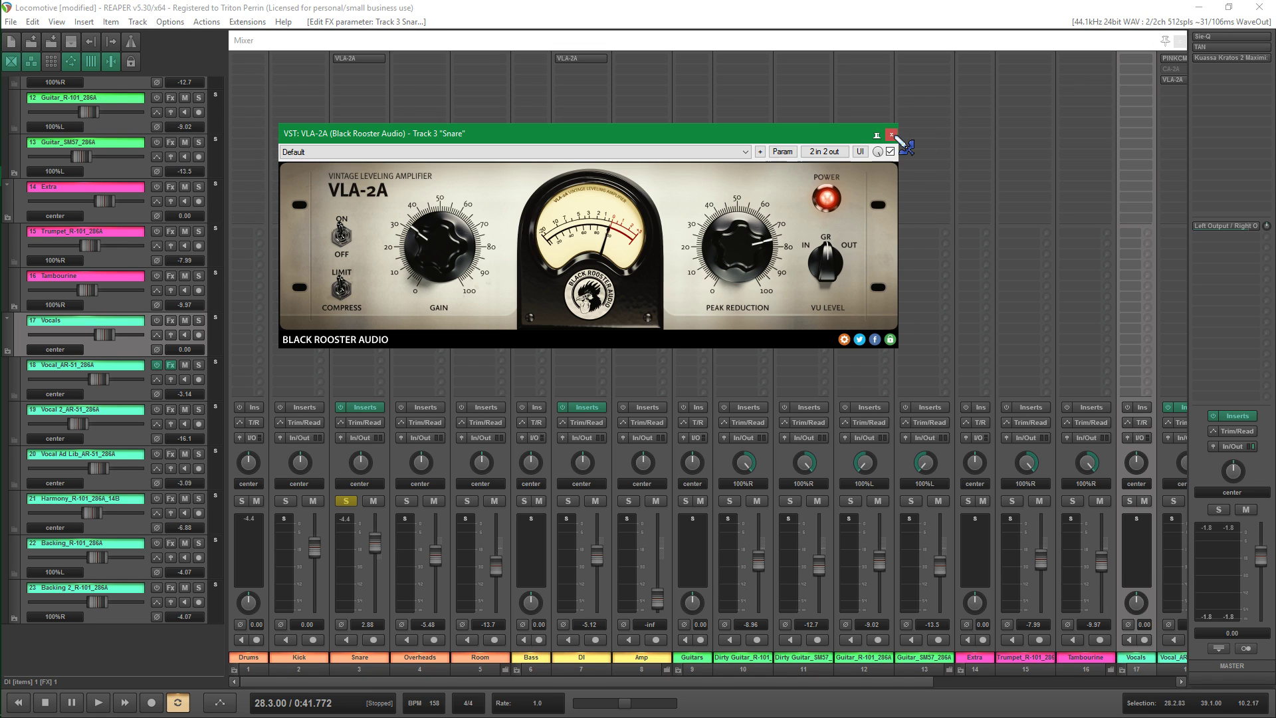
left_click(893, 132)
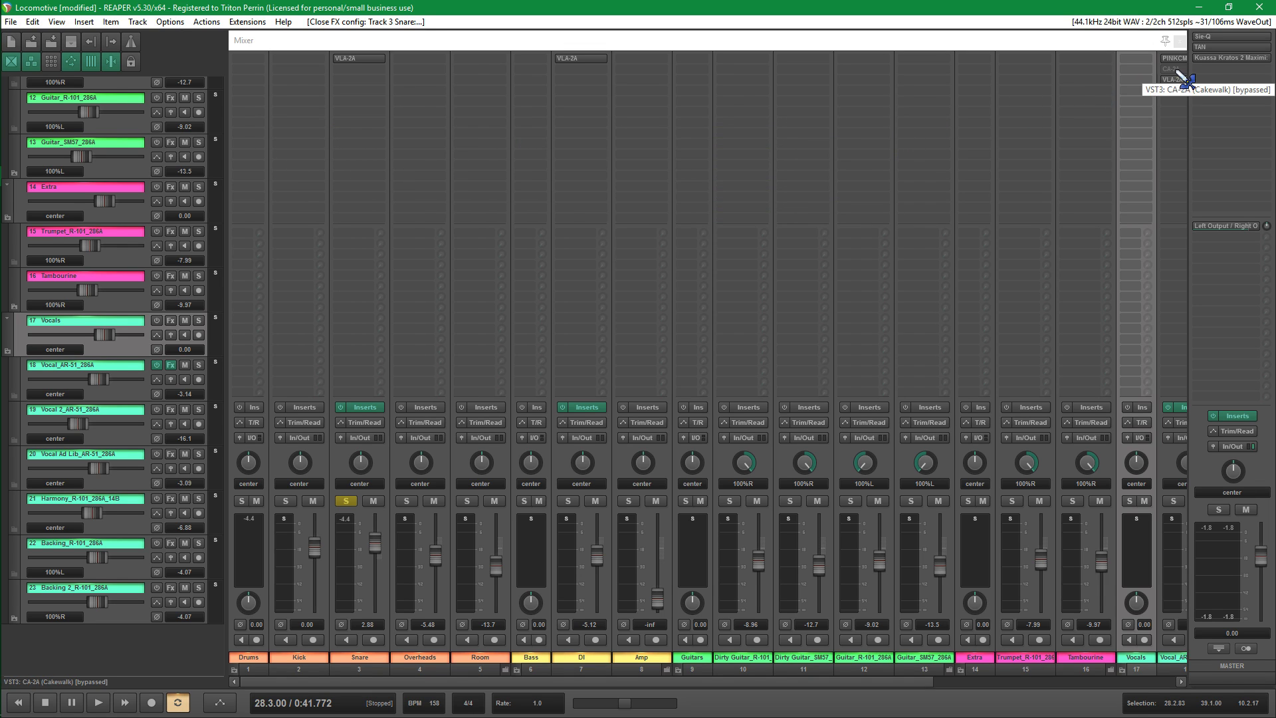
Copy the lead vocal's CA-2A onto the DI track below its VLA-2A, and bypass the DI's VLA-2A.
left_click_drag(1173, 69, 723, 76)
left_click_drag(588, 76, 590, 72)
left_click(583, 60, "shift")
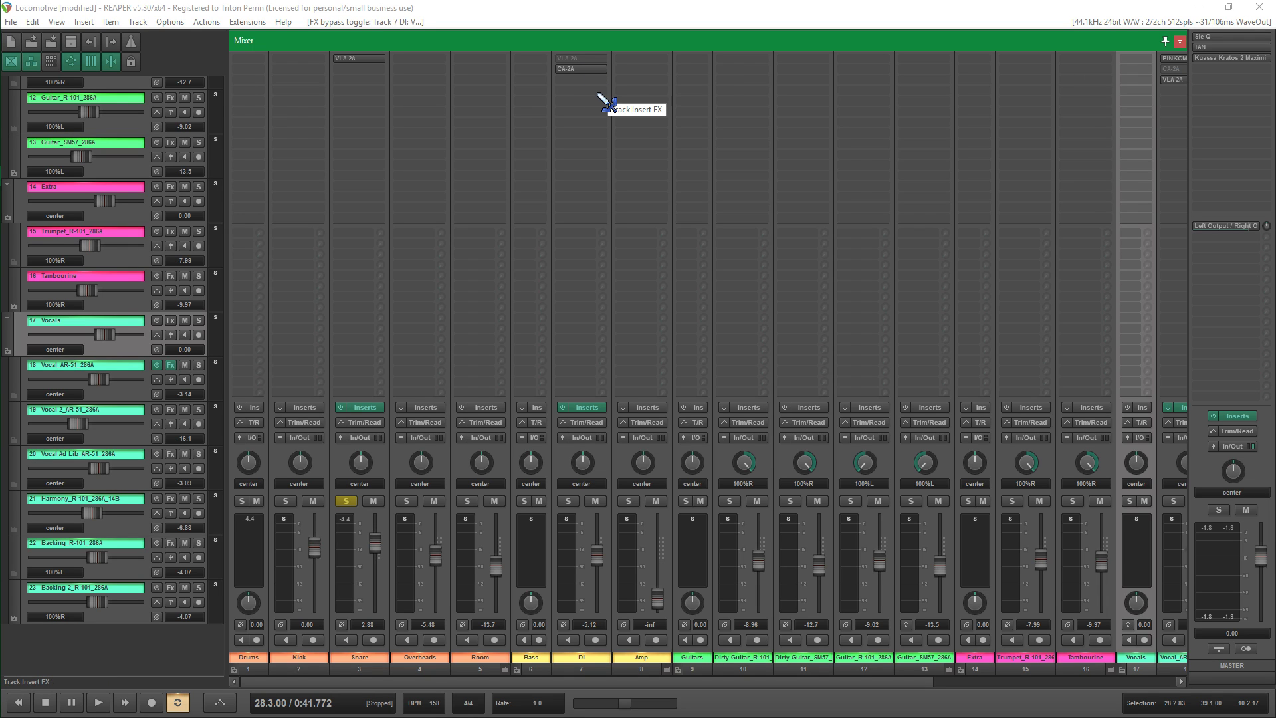
Check the DI track's CPU use with the CA-2A active in the Performance Meter.
key("ctrl+alt+p")
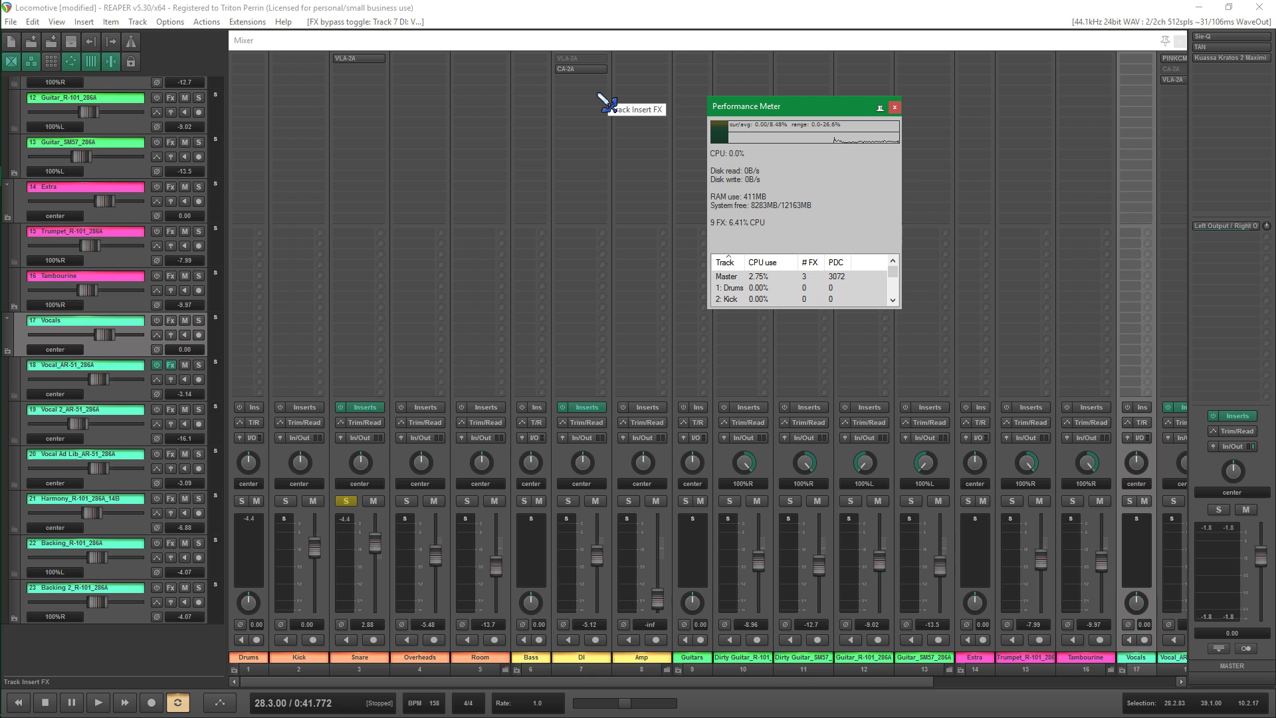
left_click(892, 300)
left_click(892, 300)
left_click(892, 300)
left_click(893, 299)
left_click(892, 300)
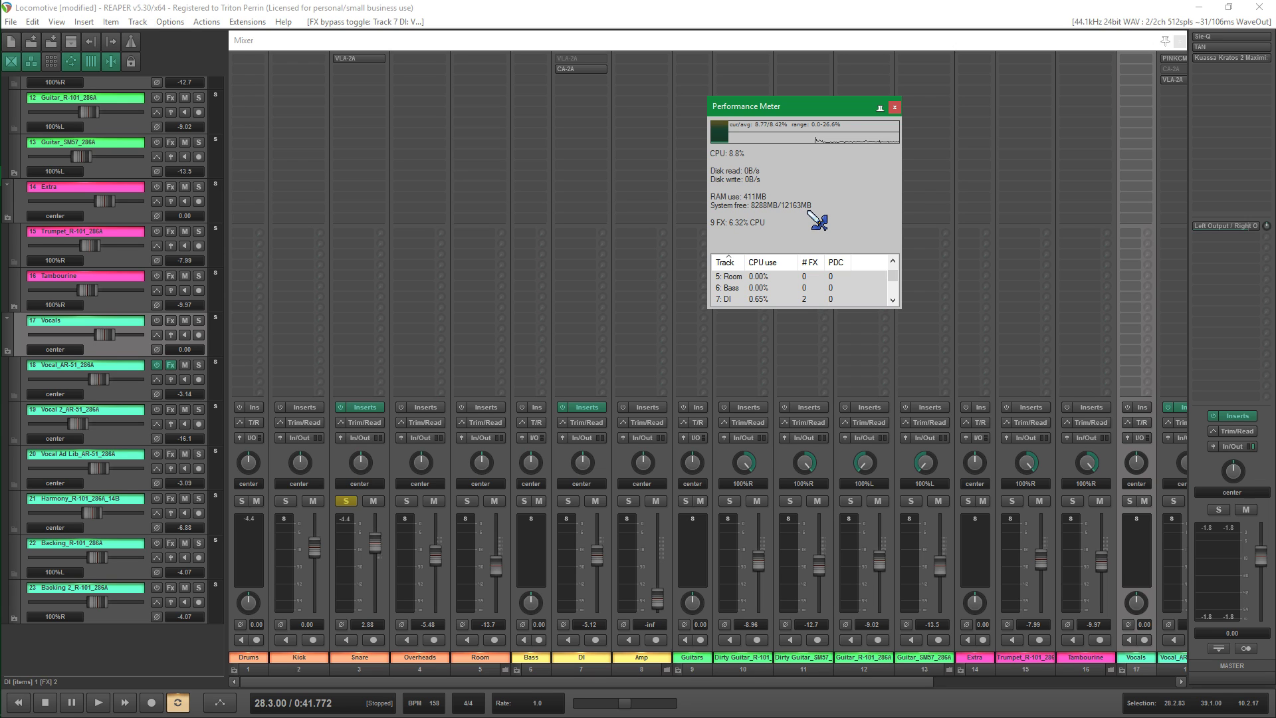
Close the Performance Meter, remove the CA-2A from the DI, and reopen the snare's VLA-2A window over the mixer inserts.
left_click(894, 107)
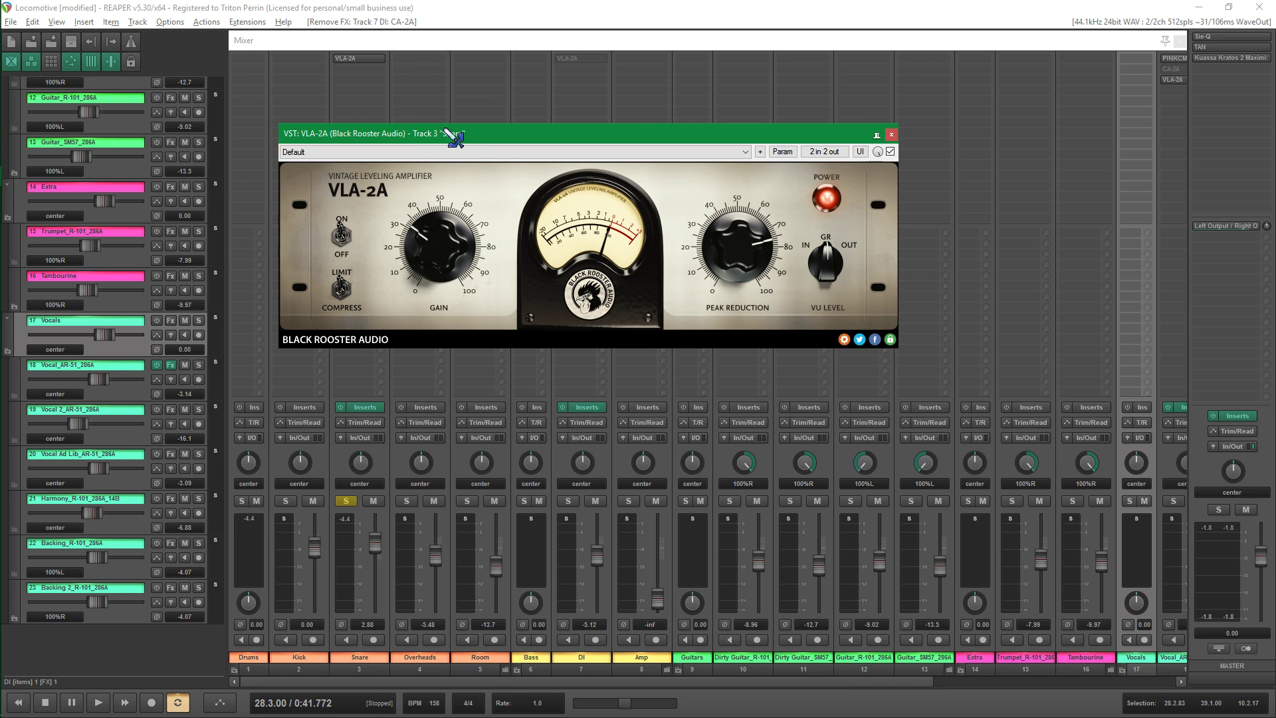
left_click_drag(451, 140, 405, 118)
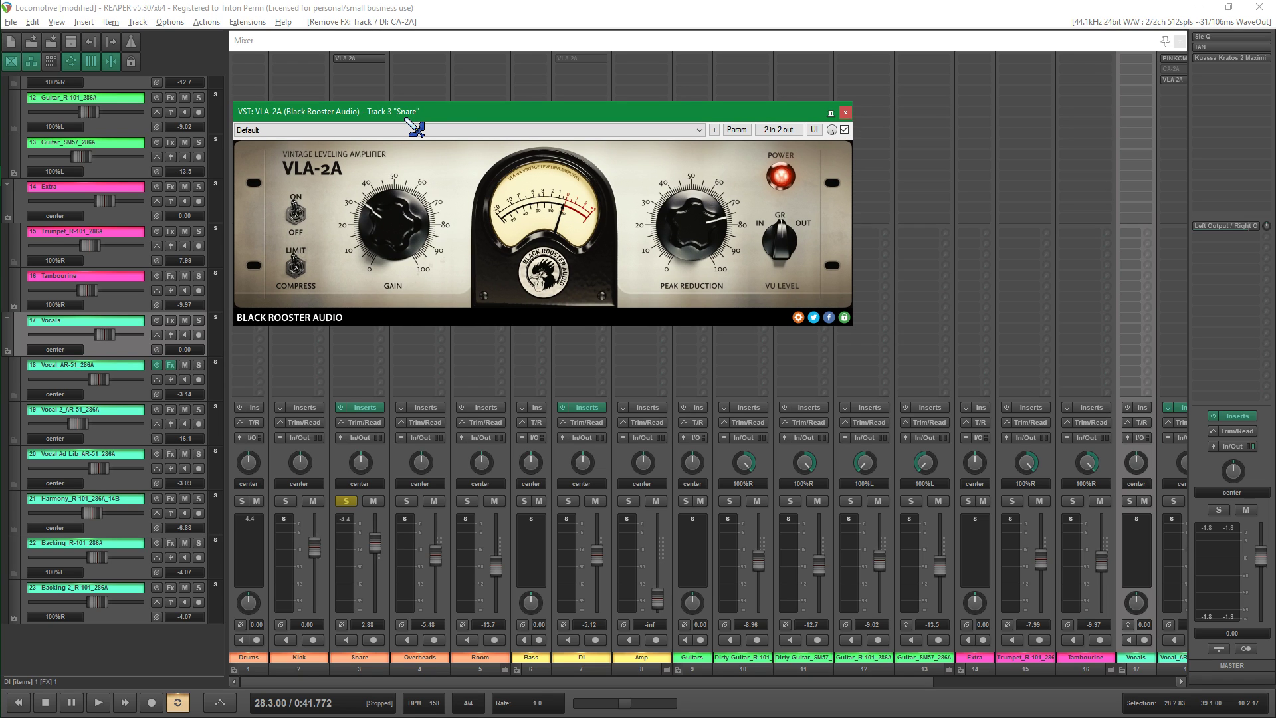